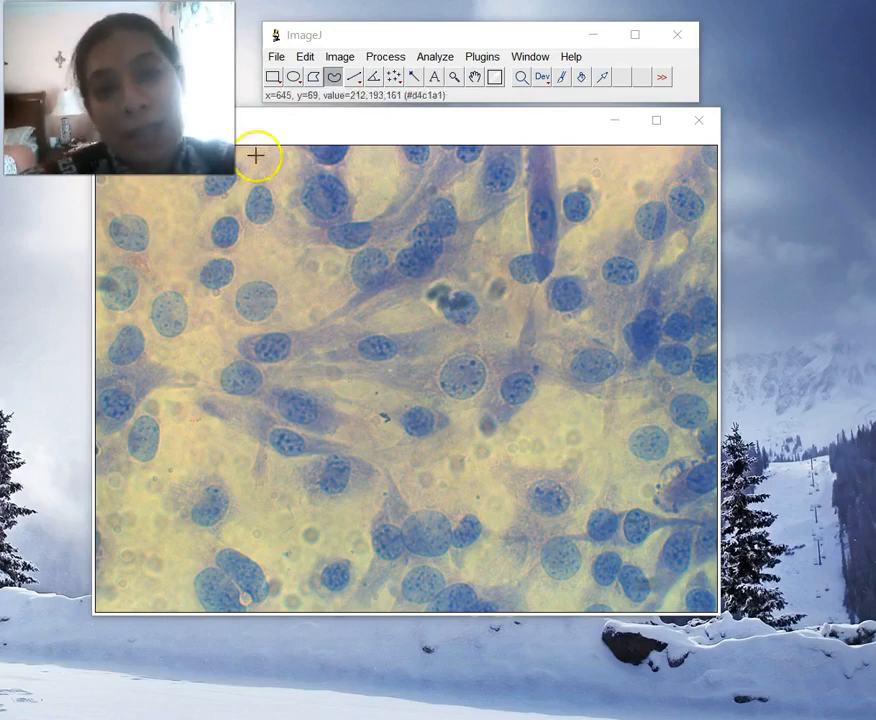
- Trace freehand outlines around the two neighbouring round cells near the image's upper-left corner
mouse_move(190, 248)
left_mouse_down()
mouse_move(221, 256)
mouse_move(241, 251)
mouse_move(248, 233)
mouse_move(229, 225)
mouse_move(244, 236)
left_mouse_up()
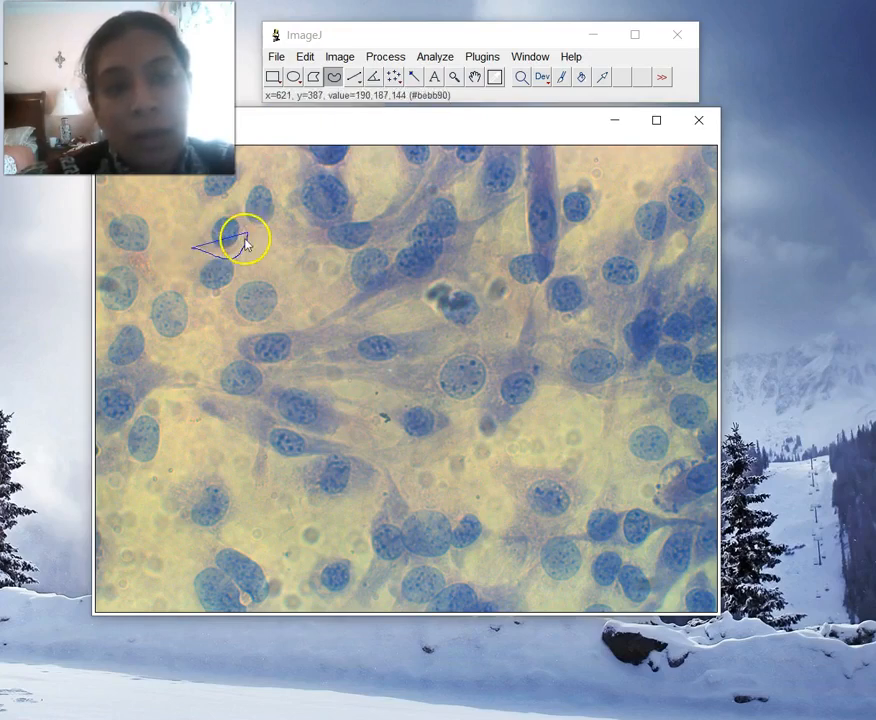
left_click(197, 232)
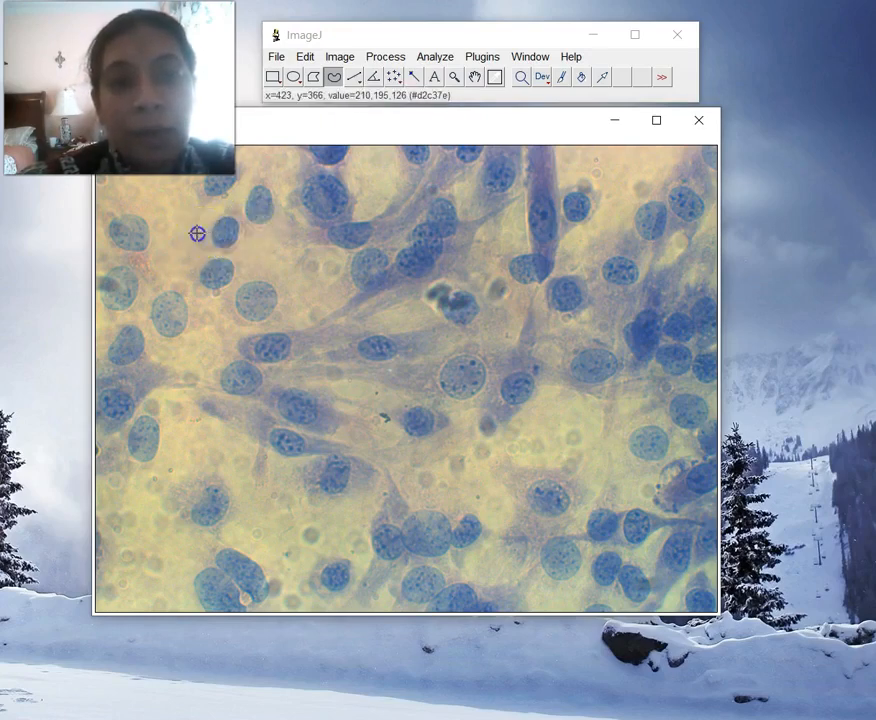
mouse_move(189, 247)
left_mouse_down()
mouse_move(219, 213)
mouse_move(240, 205)
mouse_move(239, 250)
mouse_move(188, 247)
left_mouse_up()
left_click(240, 200)
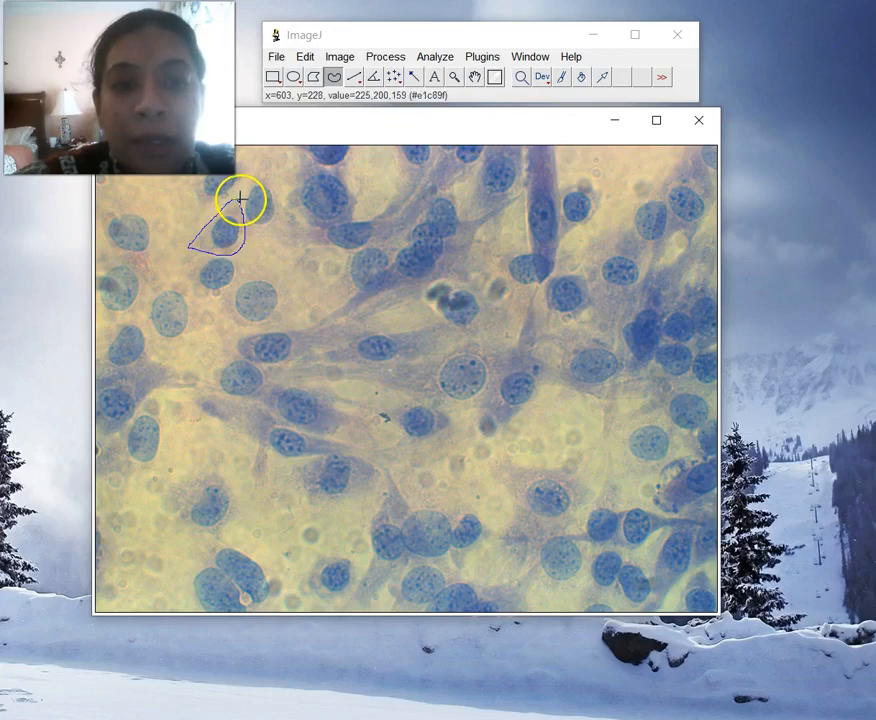
mouse_move(240, 202)
left_mouse_down()
mouse_move(276, 164)
mouse_move(287, 244)
mouse_move(254, 243)
mouse_move(233, 221)
mouse_move(241, 196)
left_mouse_up()
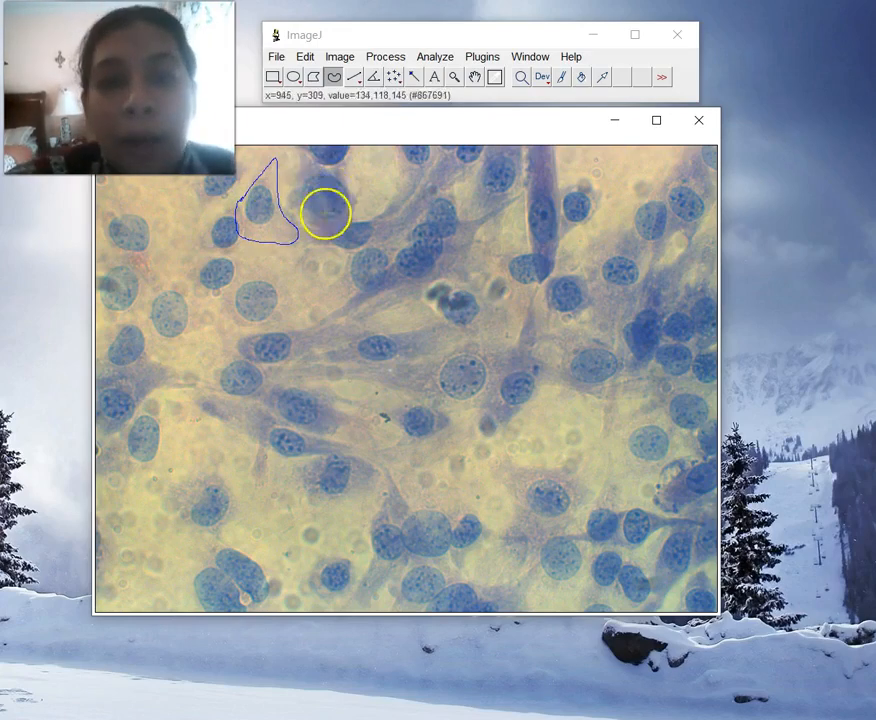
- Trace freehand outlines around the elongated cell in the upper centre and the spread-out cell below the image centre
mouse_move(305, 232)
left_mouse_down()
mouse_move(395, 214)
mouse_move(446, 147)
mouse_move(461, 160)
mouse_move(462, 180)
mouse_move(393, 236)
mouse_move(327, 248)
mouse_move(277, 235)
mouse_move(297, 217)
mouse_move(313, 231)
left_mouse_up()
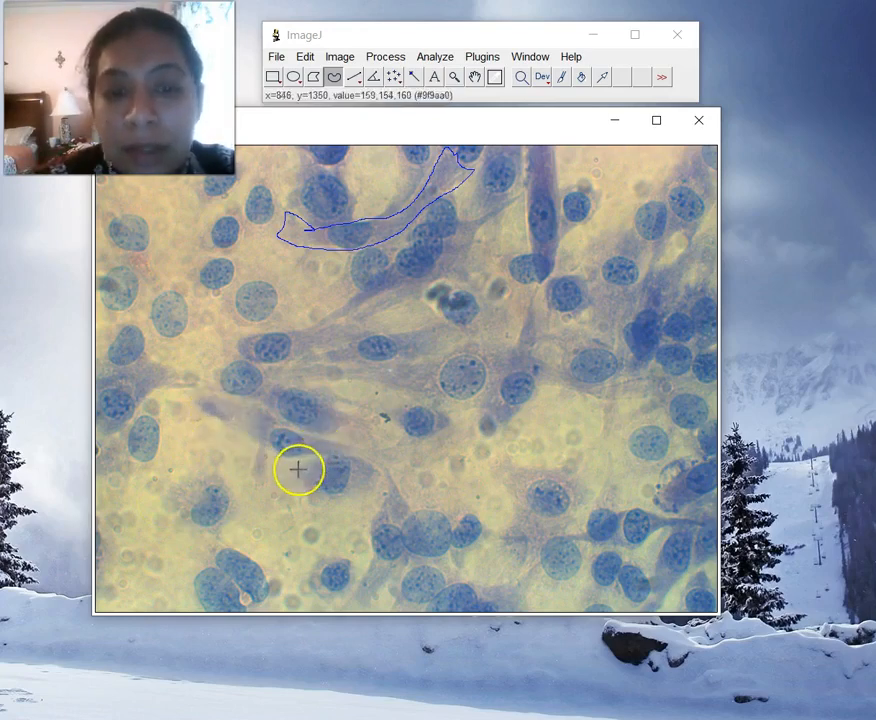
mouse_move(291, 467)
left_mouse_down()
mouse_move(390, 468)
mouse_move(313, 457)
mouse_move(289, 471)
mouse_move(266, 464)
mouse_move(373, 466)
mouse_move(377, 477)
mouse_move(328, 504)
mouse_move(303, 500)
mouse_move(266, 467)
left_mouse_up()
left_click(289, 475)
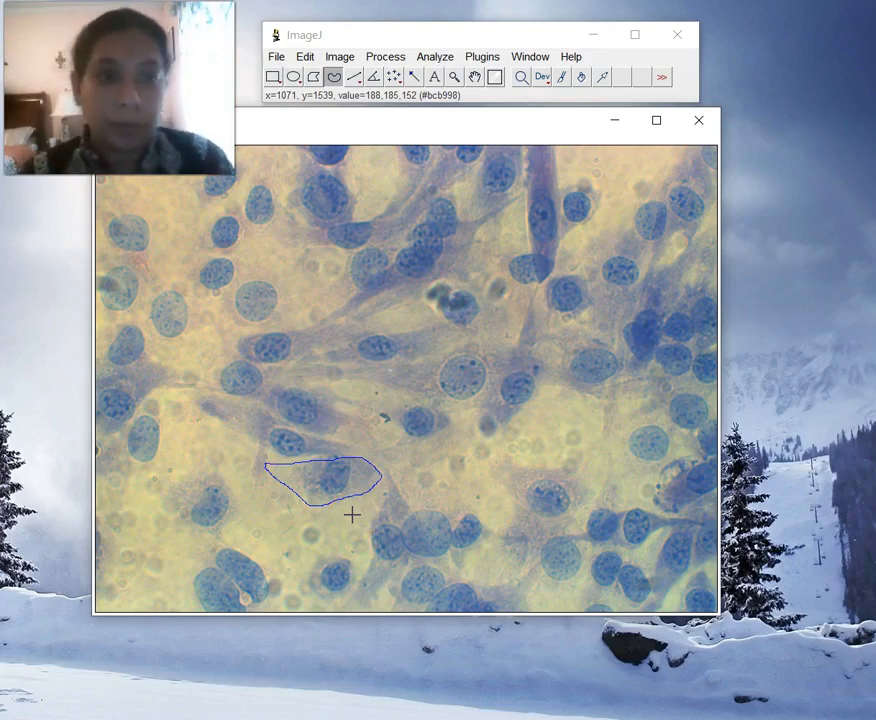
left_click(342, 468)
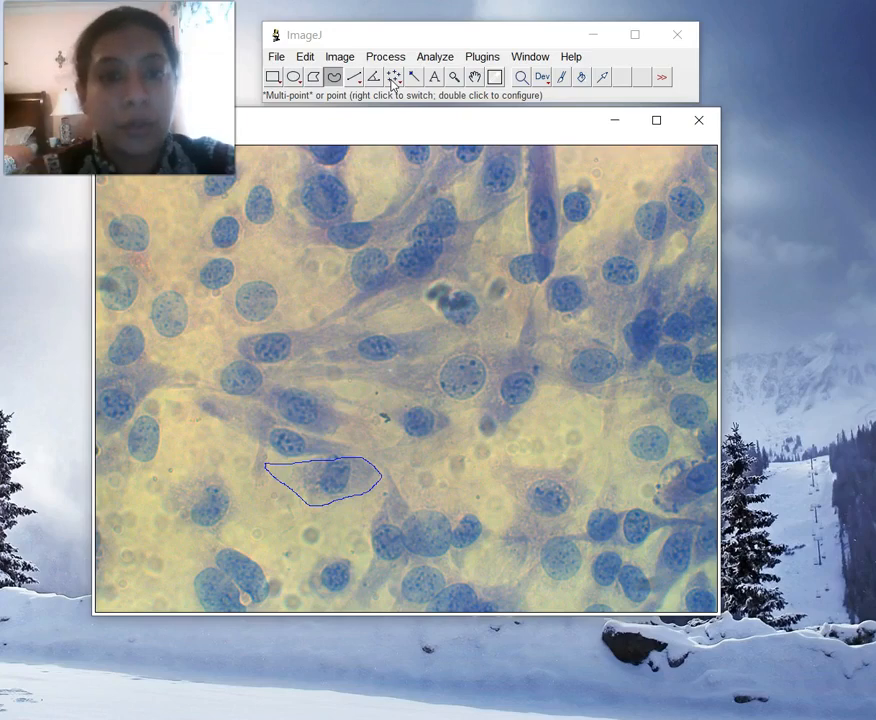
- Set the Multi-point tool's marker type to Cross and place the first point on the round cell in the image's upper-left area
left_click(393, 82)
left_click(399, 85)
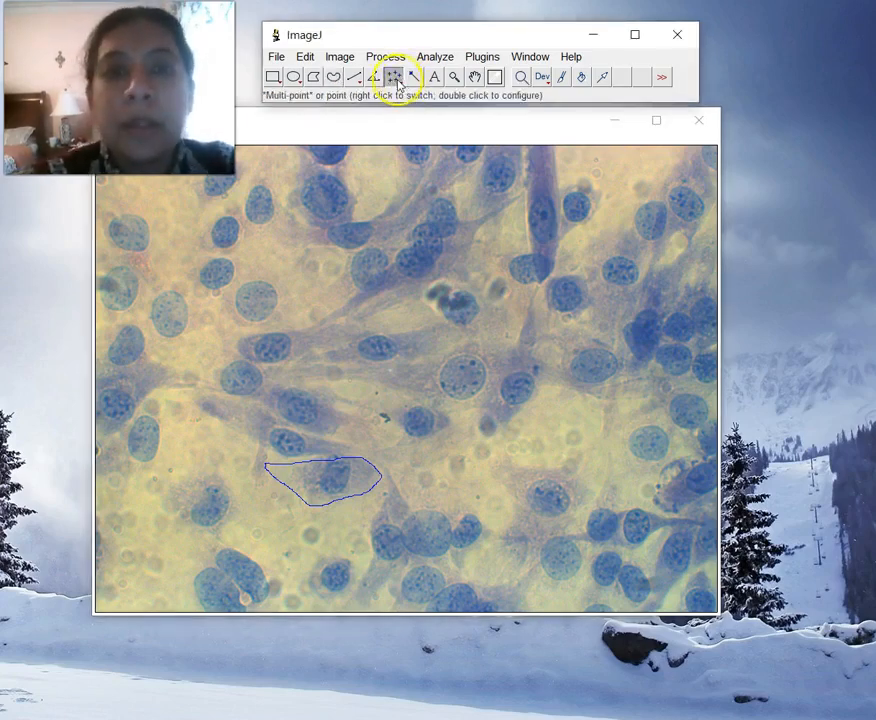
double_click(397, 84)
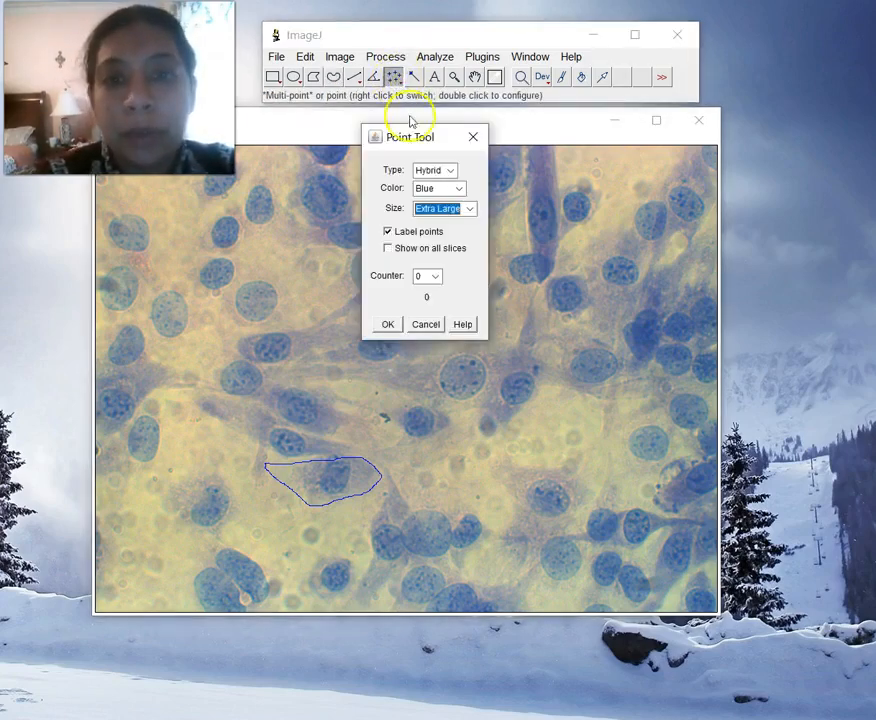
left_click(427, 168)
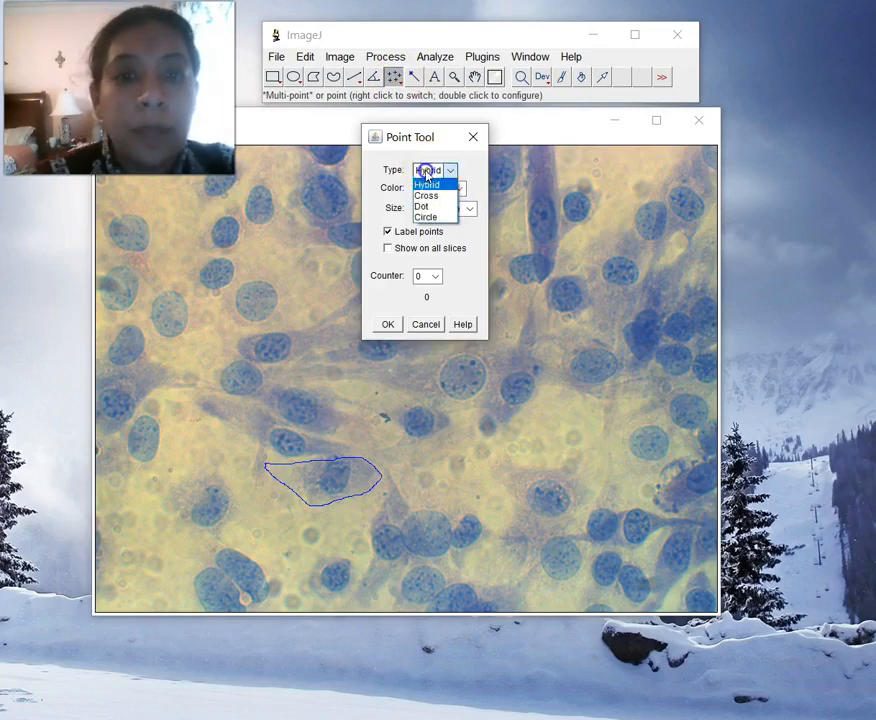
left_click(427, 196)
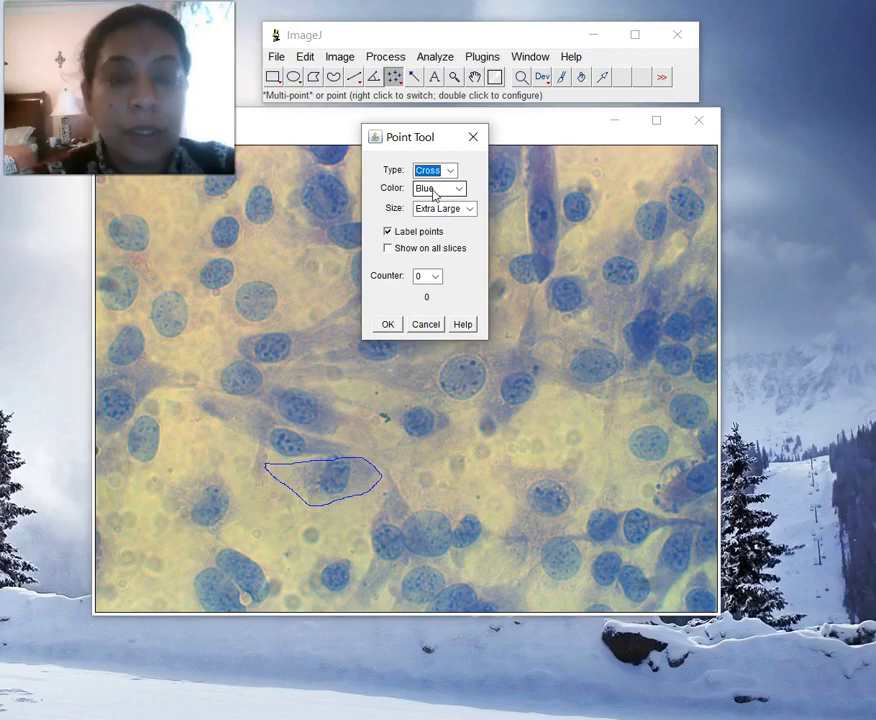
left_click(427, 171)
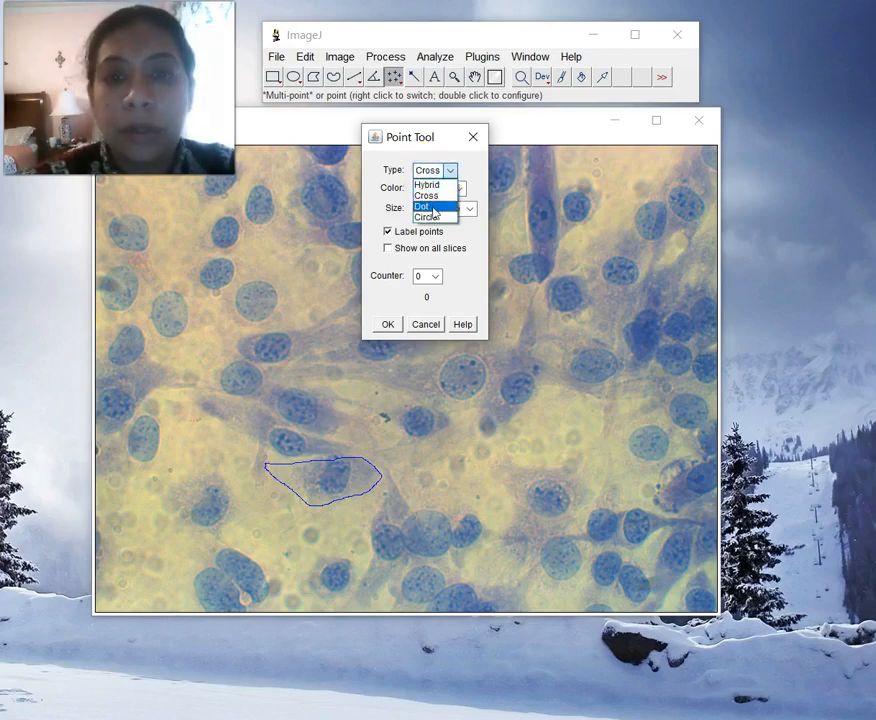
left_click(272, 190)
left_click(415, 324)
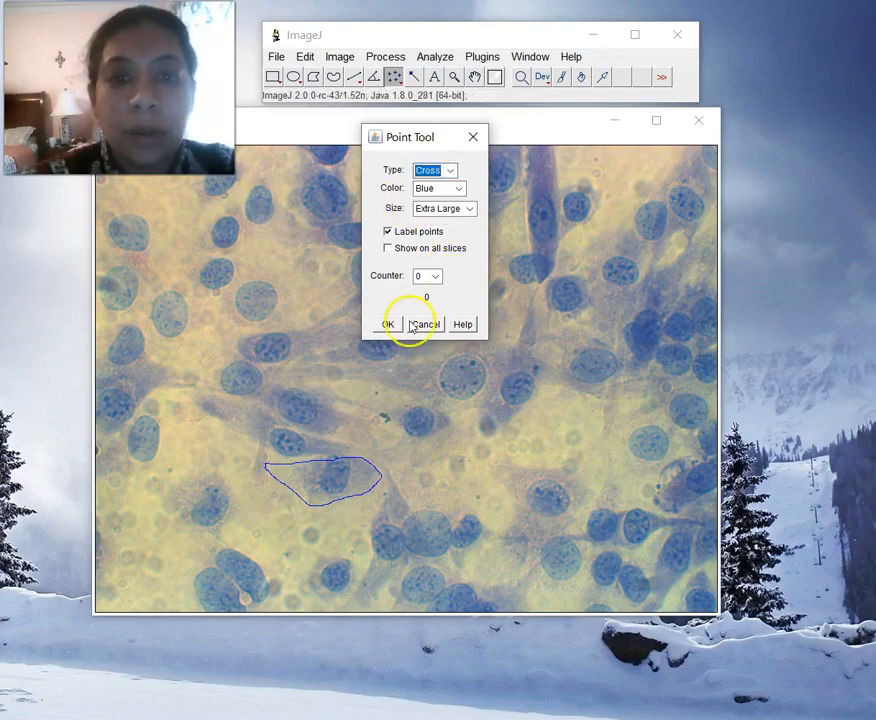
left_click(262, 207)
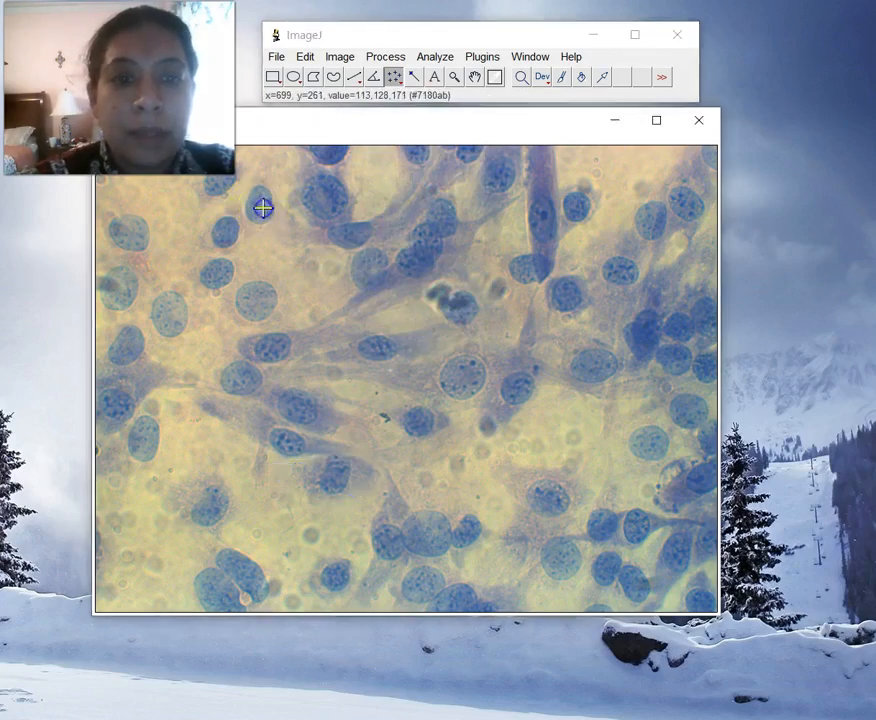
- Try the Hybrid, Dot and Circle marker types on the placed point and return the type to Cross
left_click(394, 80)
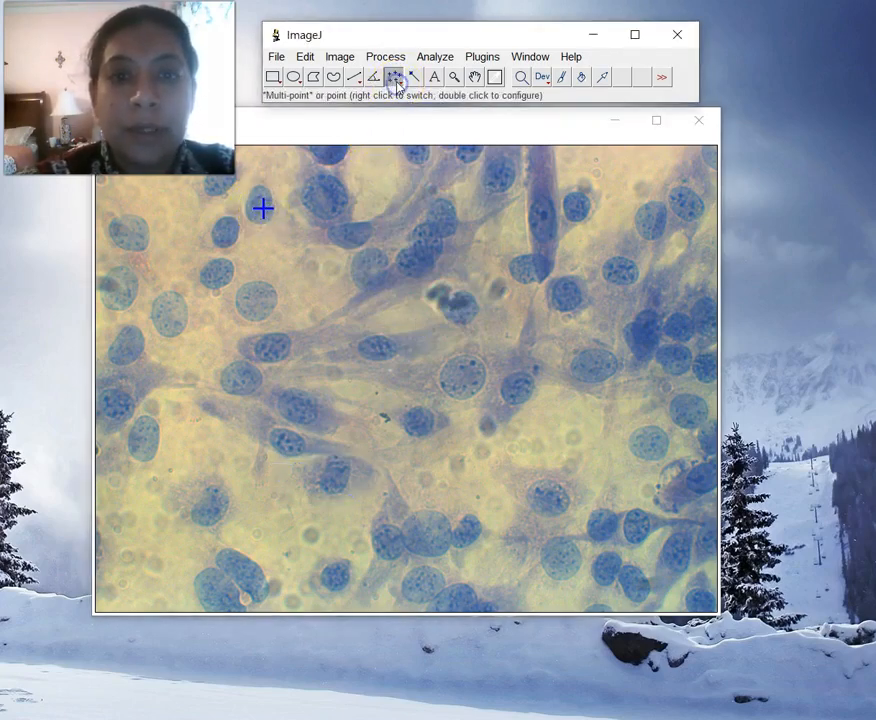
double_click(396, 83)
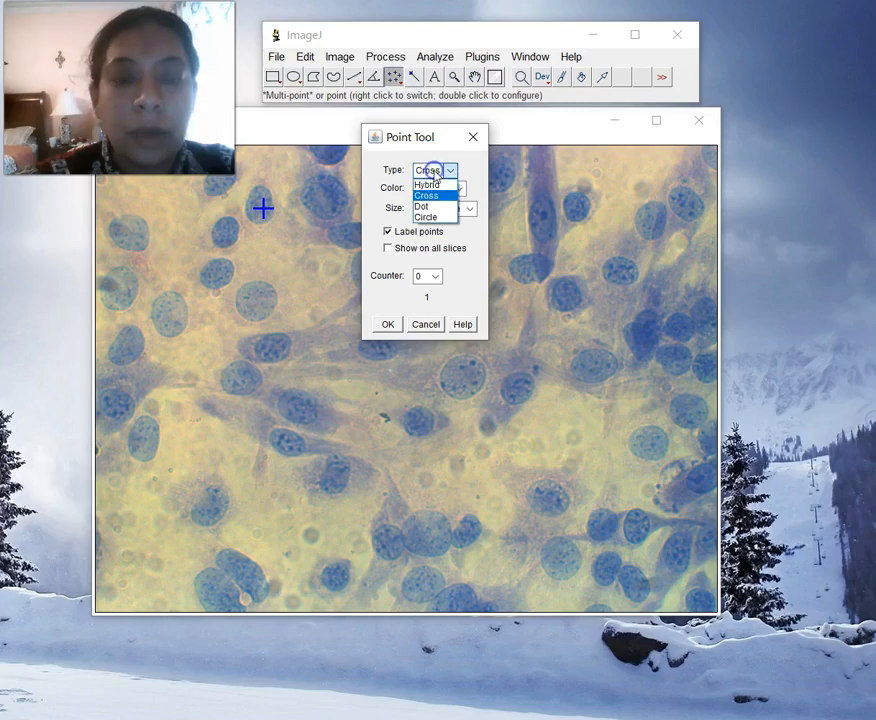
left_click(432, 185)
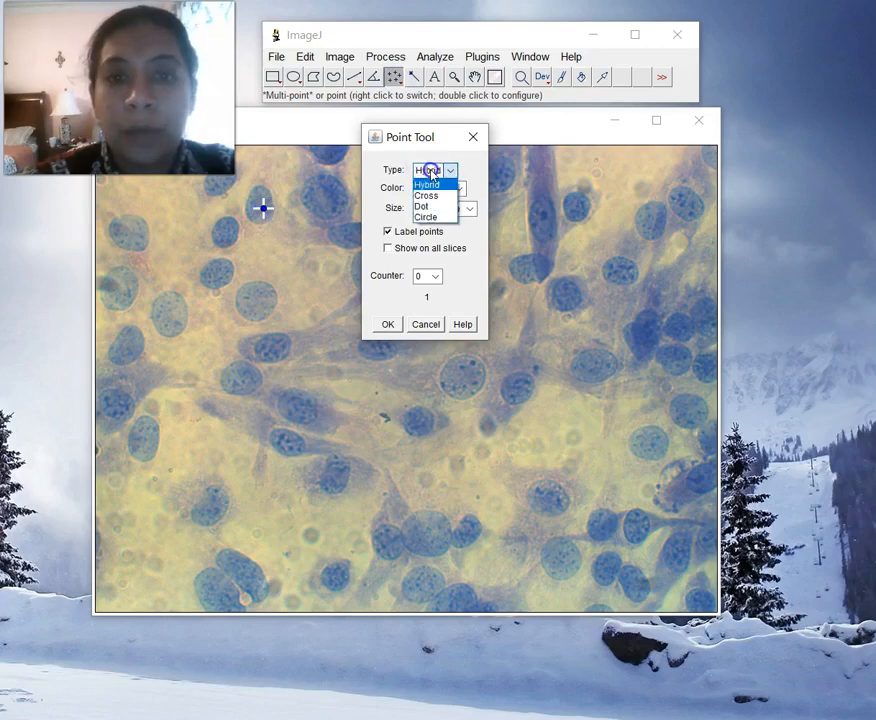
left_click(435, 196)
left_click(430, 172)
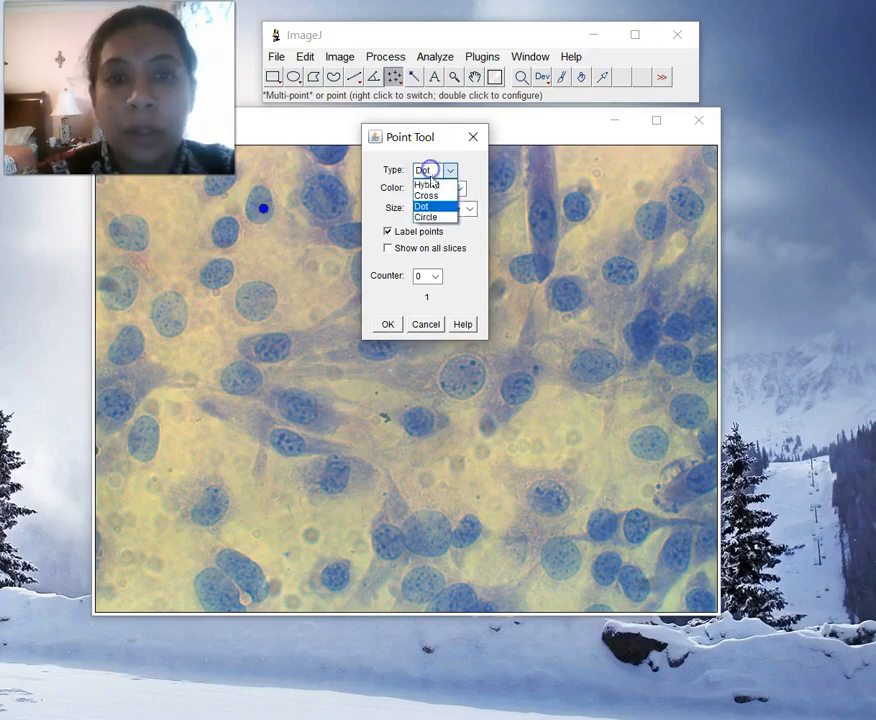
left_click(434, 215)
left_click(428, 172)
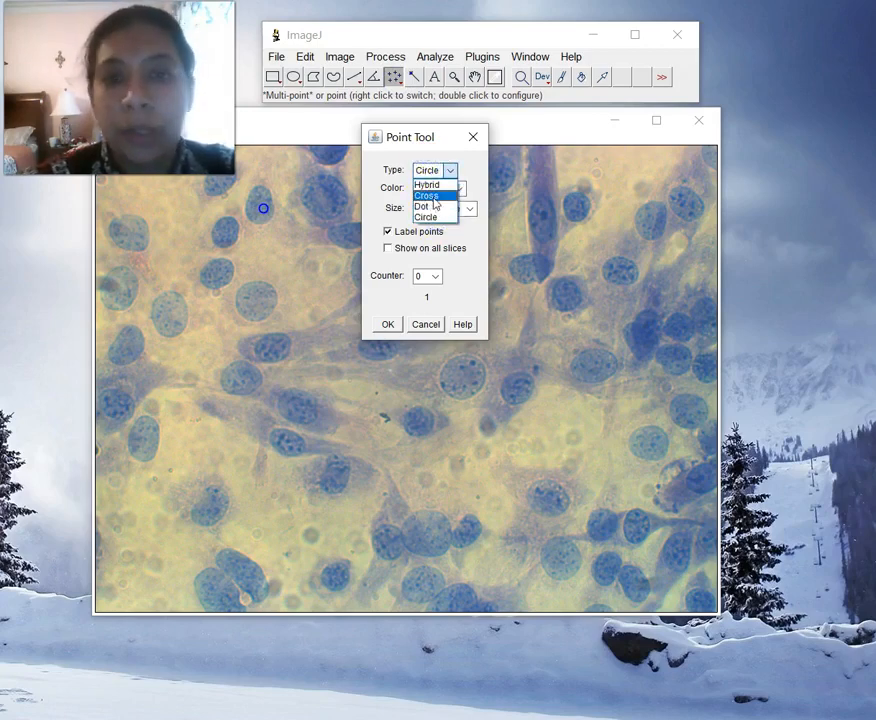
left_click(437, 207)
left_click(432, 170)
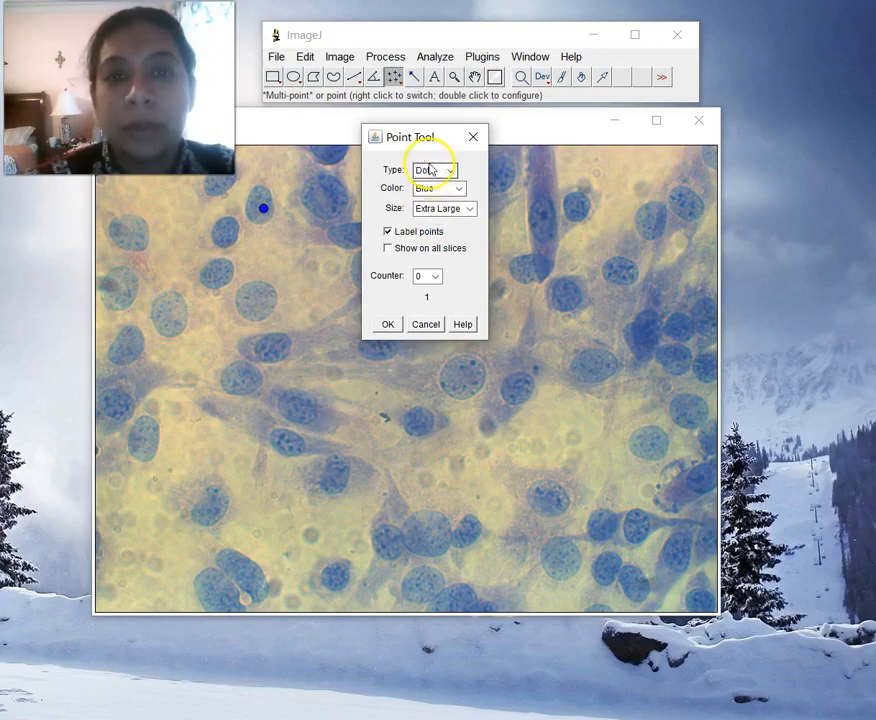
left_click(440, 196)
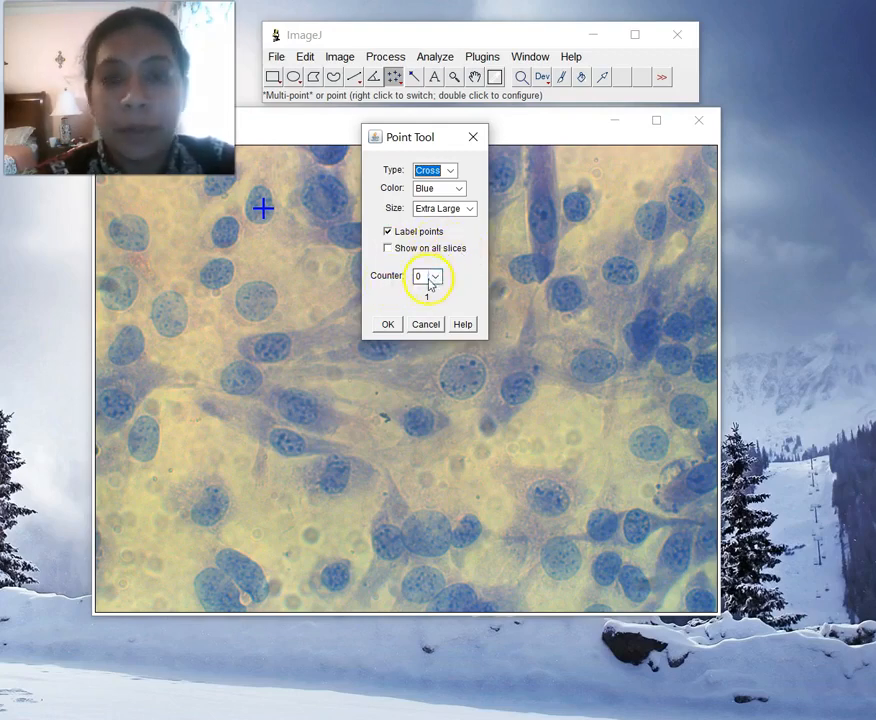
left_click(390, 328)
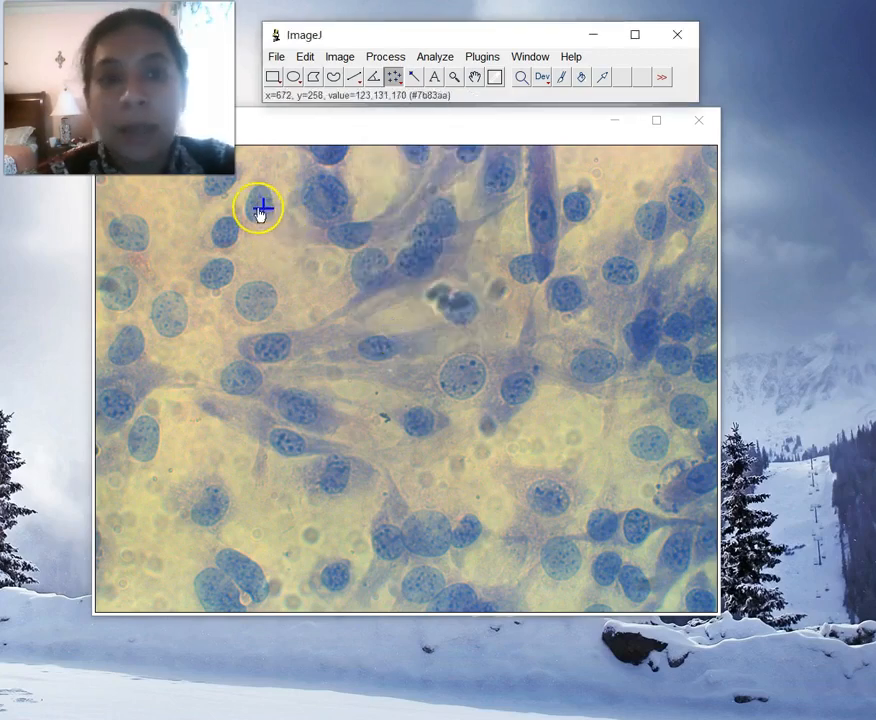
- Mark the round cells across the left part of the image with counter 0 points 2 to 12
left_click(335, 204)
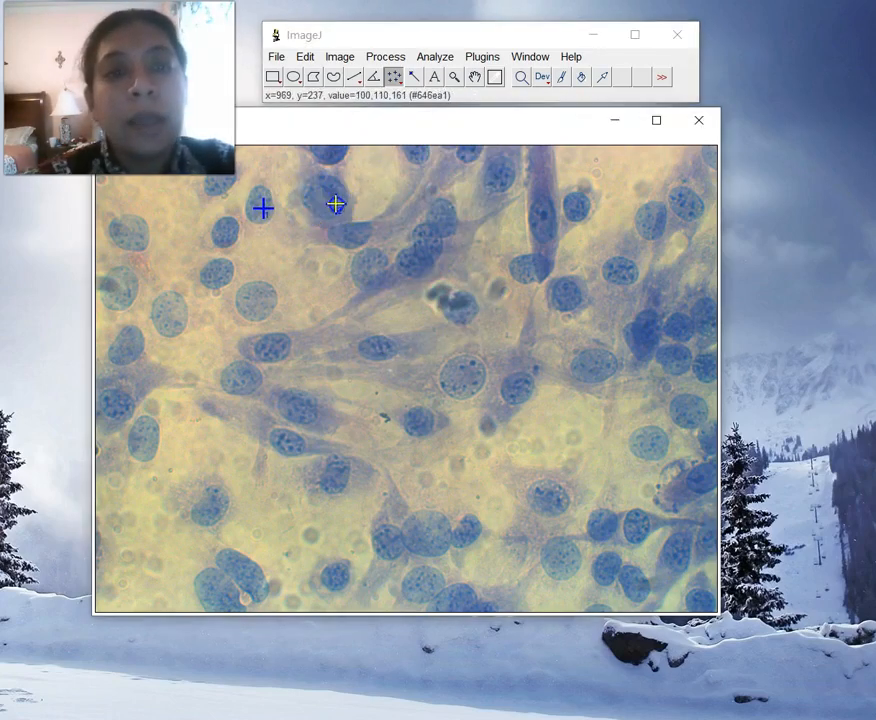
left_click(222, 236)
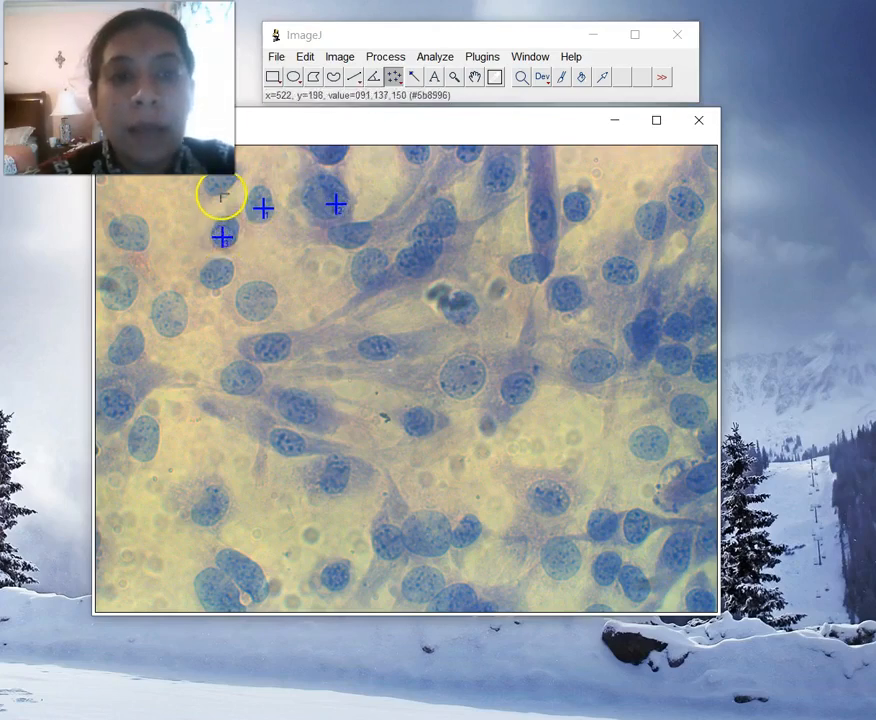
left_click(219, 188)
left_click(222, 283)
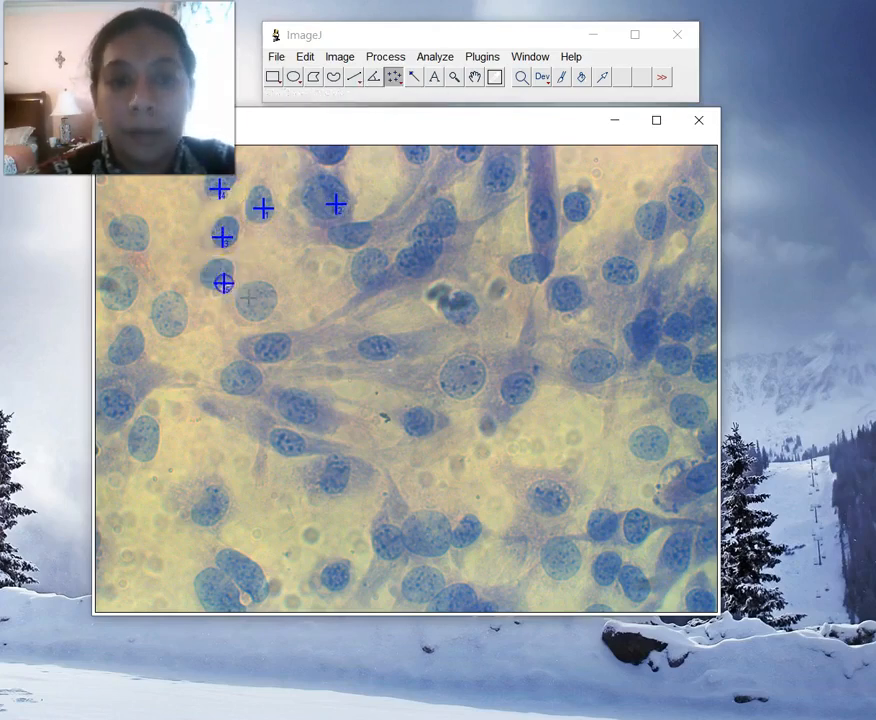
left_click(170, 316)
left_click(119, 281)
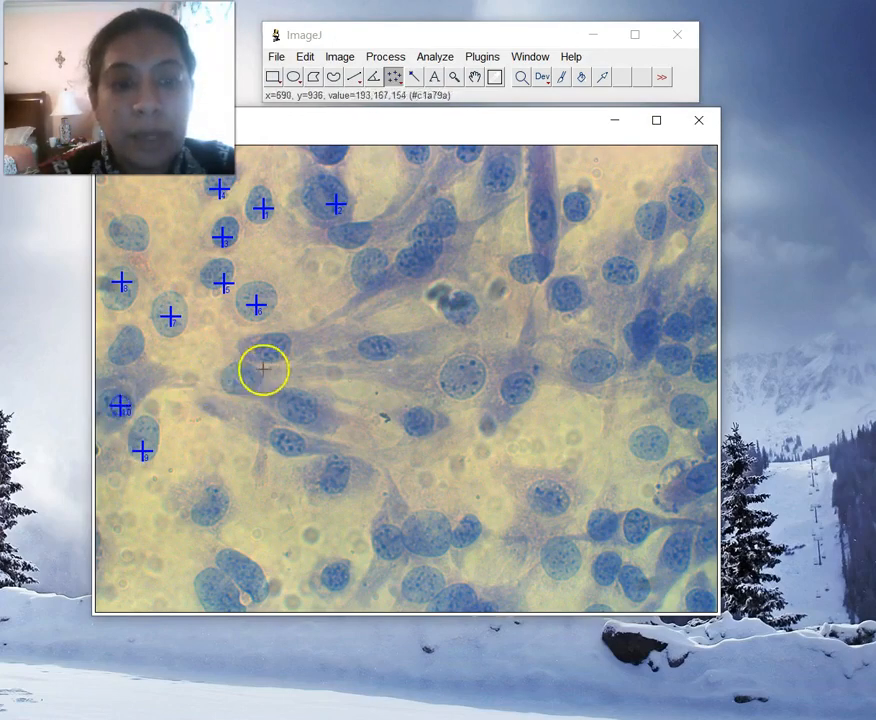
left_click(210, 502)
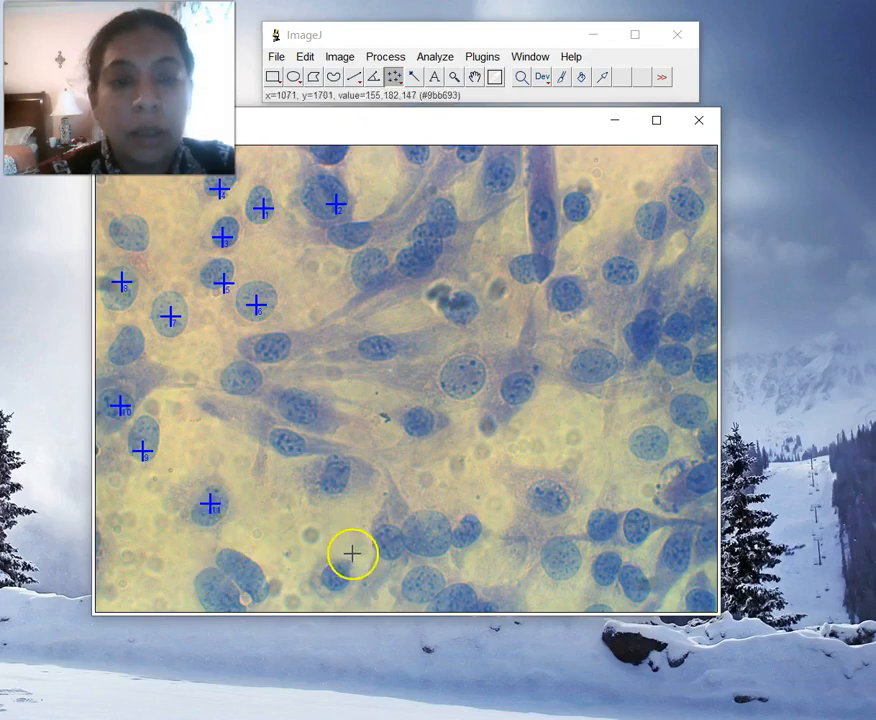
left_click(335, 578)
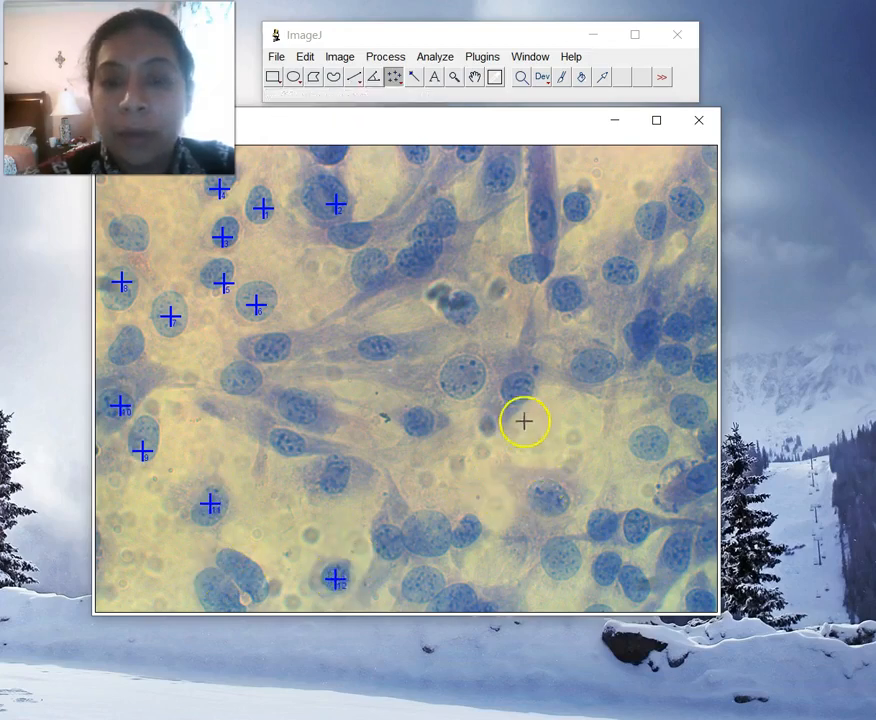
- Mark the round cells along the image's right side and lower centre with counter 0 points 13 to 21
left_click(687, 202)
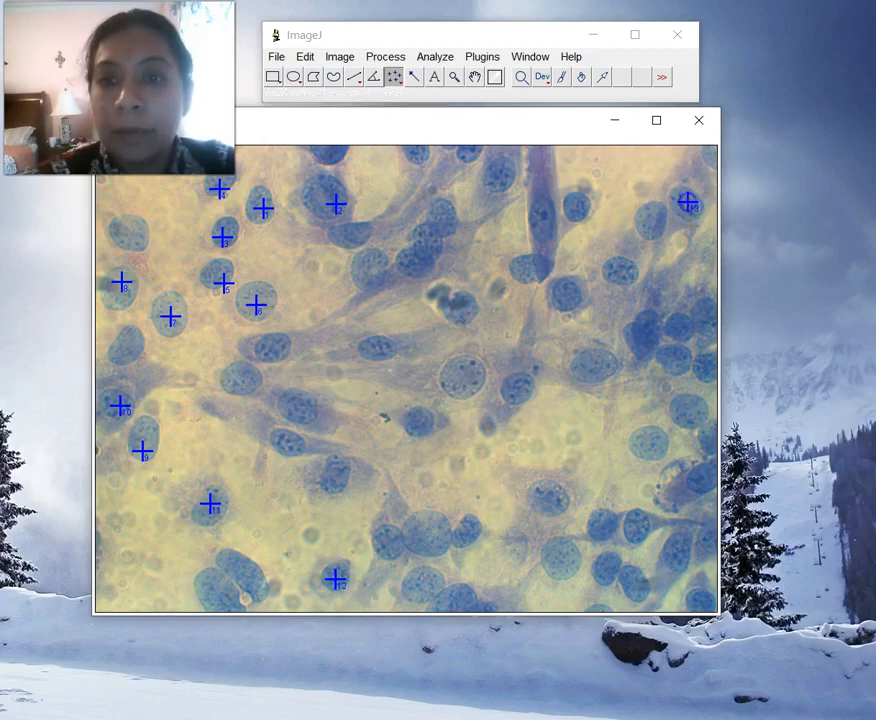
left_click(688, 414)
left_click(654, 438)
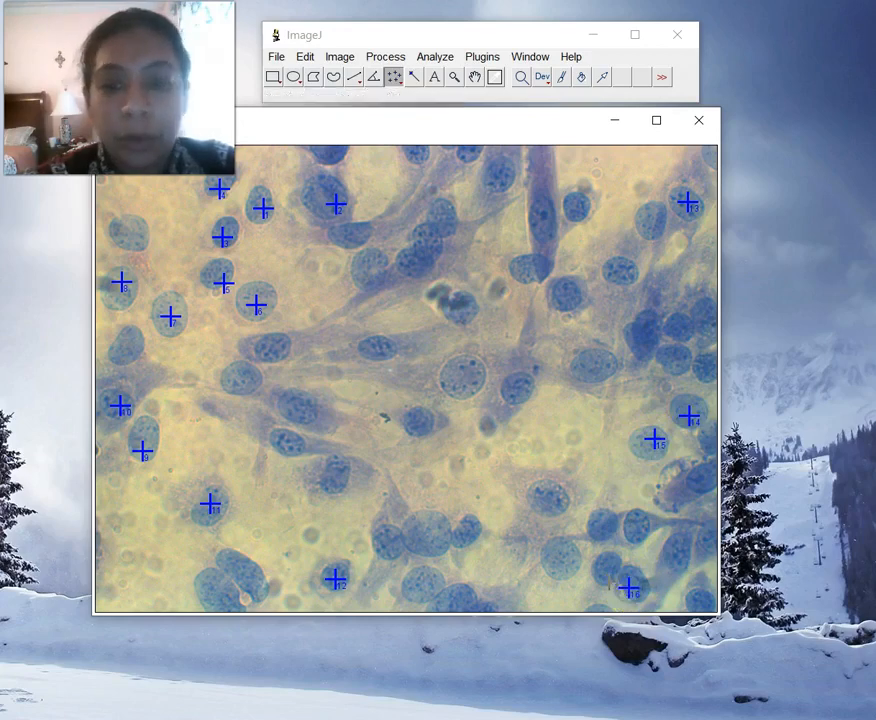
left_click(559, 573)
left_click(535, 490)
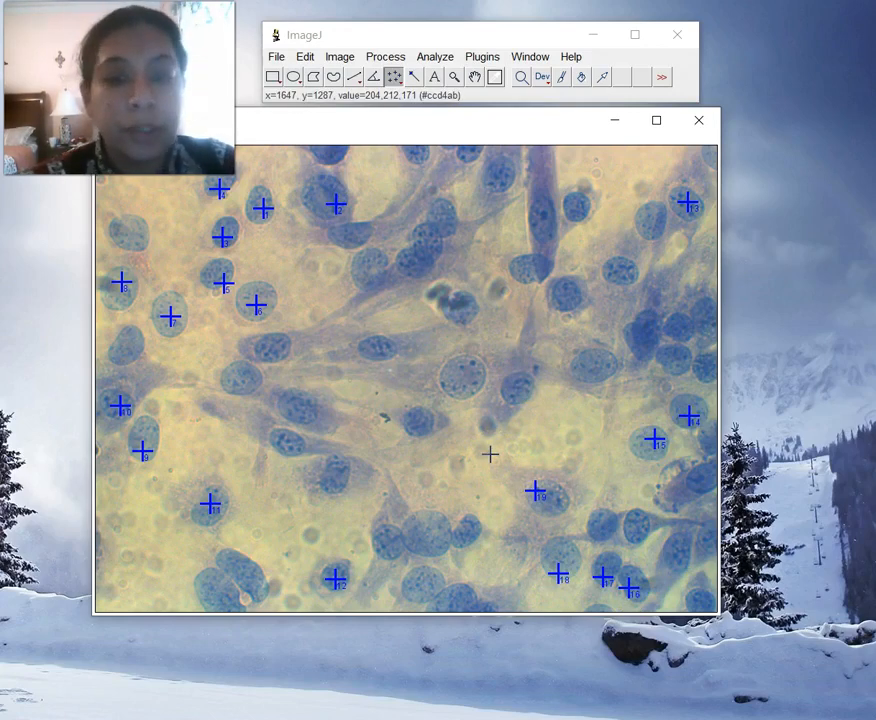
left_click(433, 523)
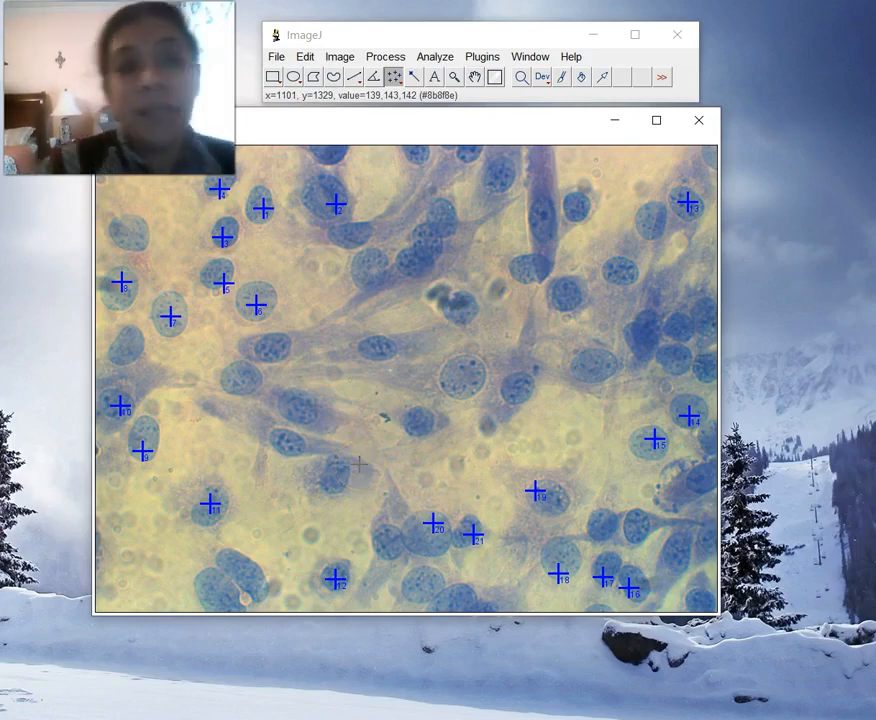
- Switch the Multi-point tool's counter to 1 for a second category of cells
left_click(395, 80)
double_click(396, 82)
left_click(433, 268)
left_click(435, 279)
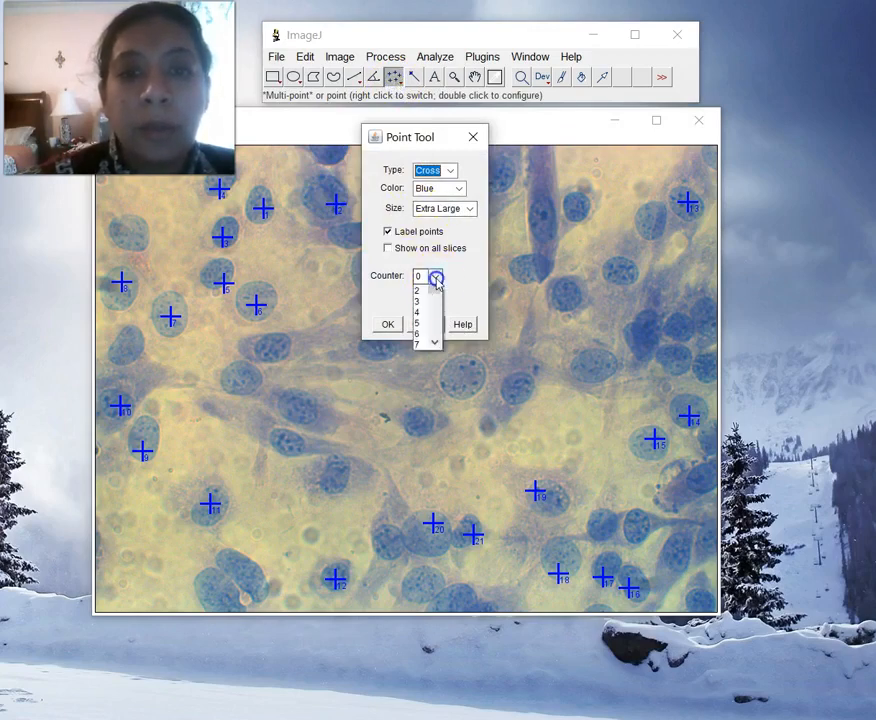
left_click(425, 302)
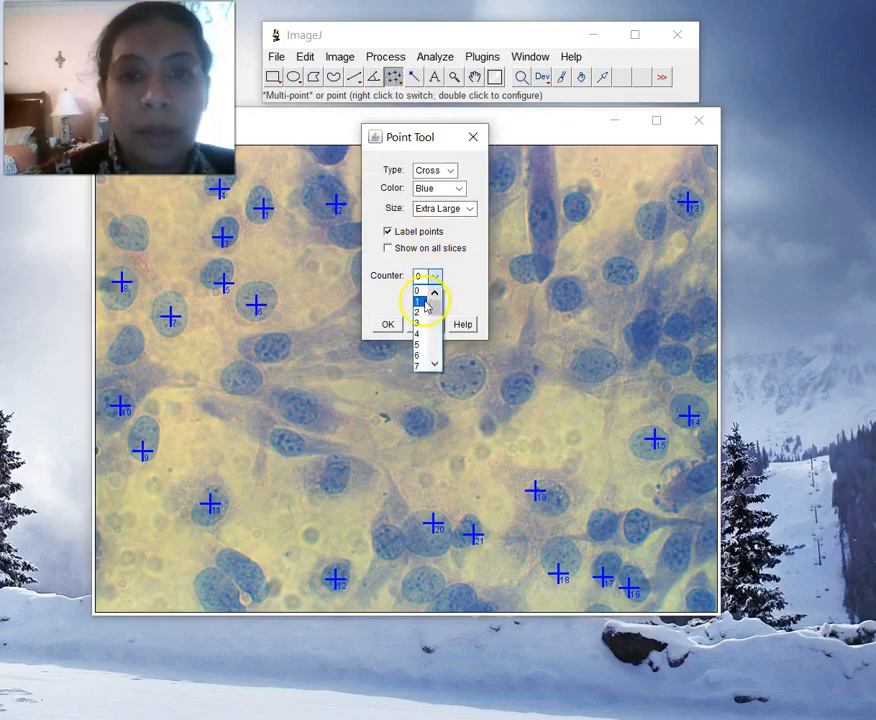
left_click(425, 303)
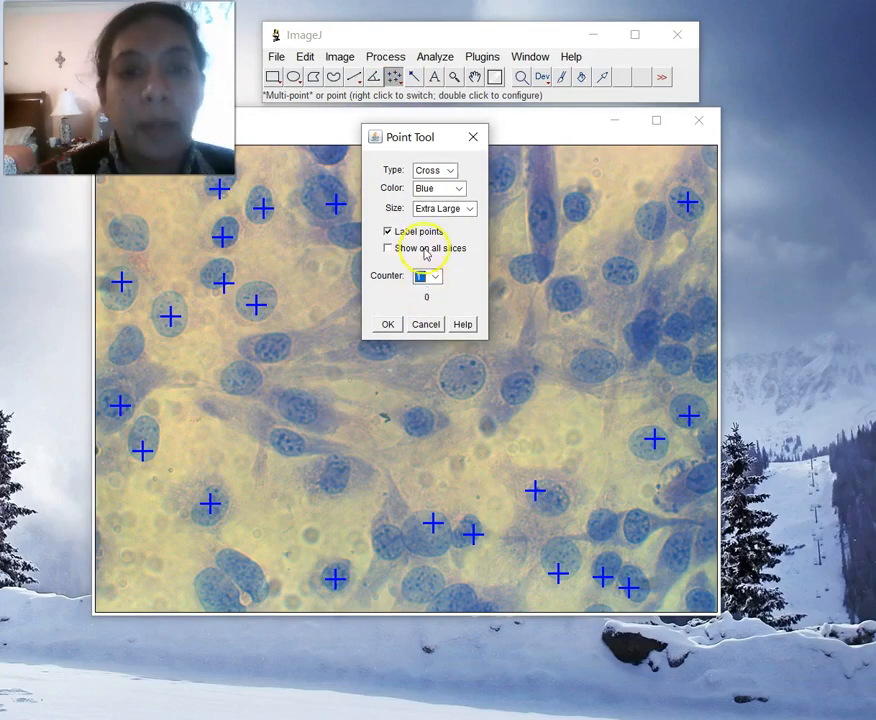
- Apply counter 1 and mark six second-category cells around the image's upper centre with its points
left_click(388, 325)
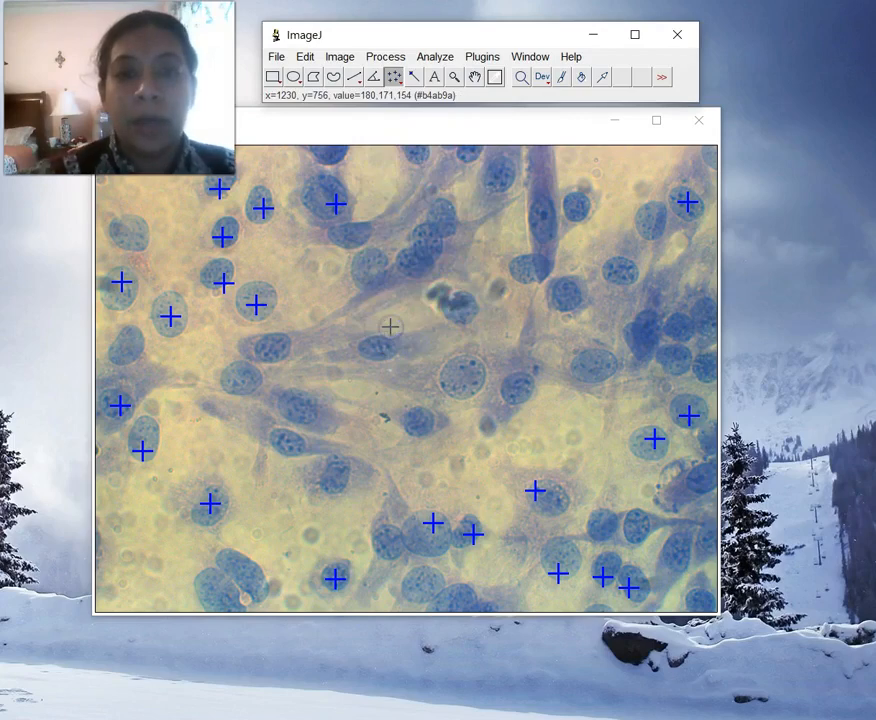
left_click(348, 243)
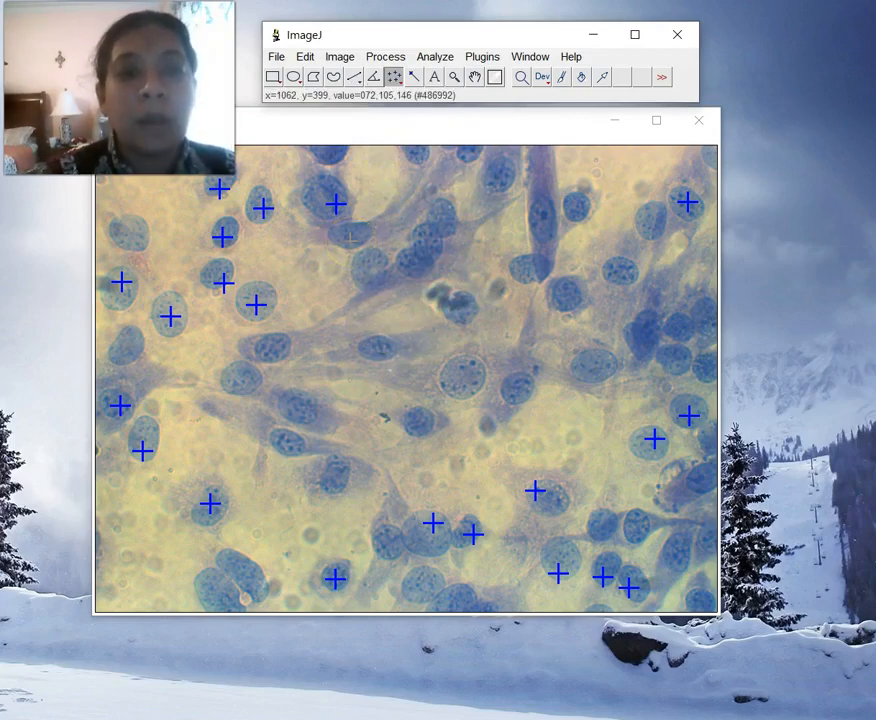
left_click(350, 240)
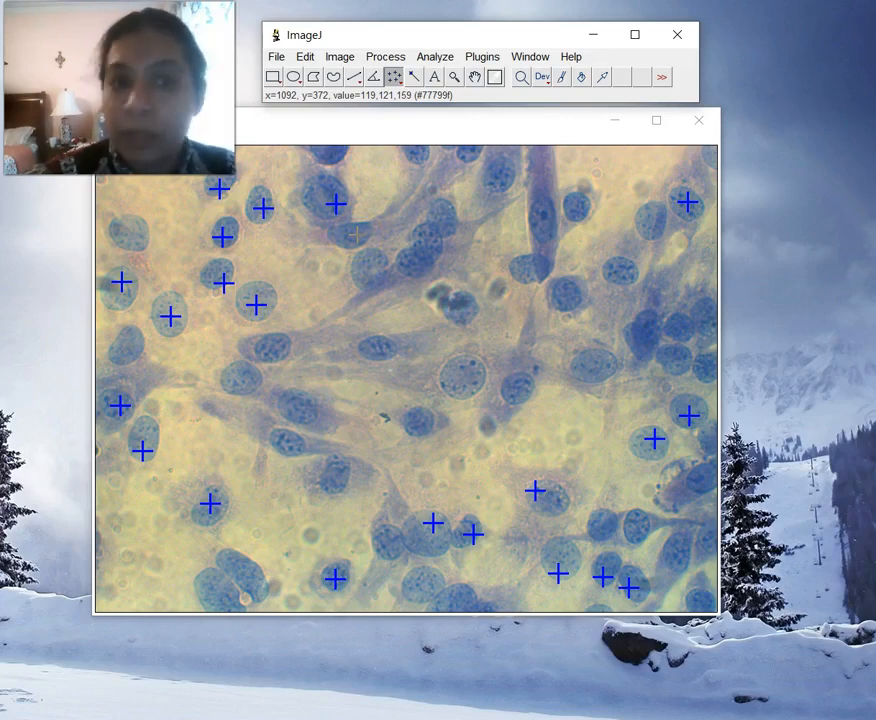
left_click(357, 234)
left_click(363, 271)
left_click(418, 268)
left_click(432, 233)
left_click(493, 190)
left_click(414, 167)
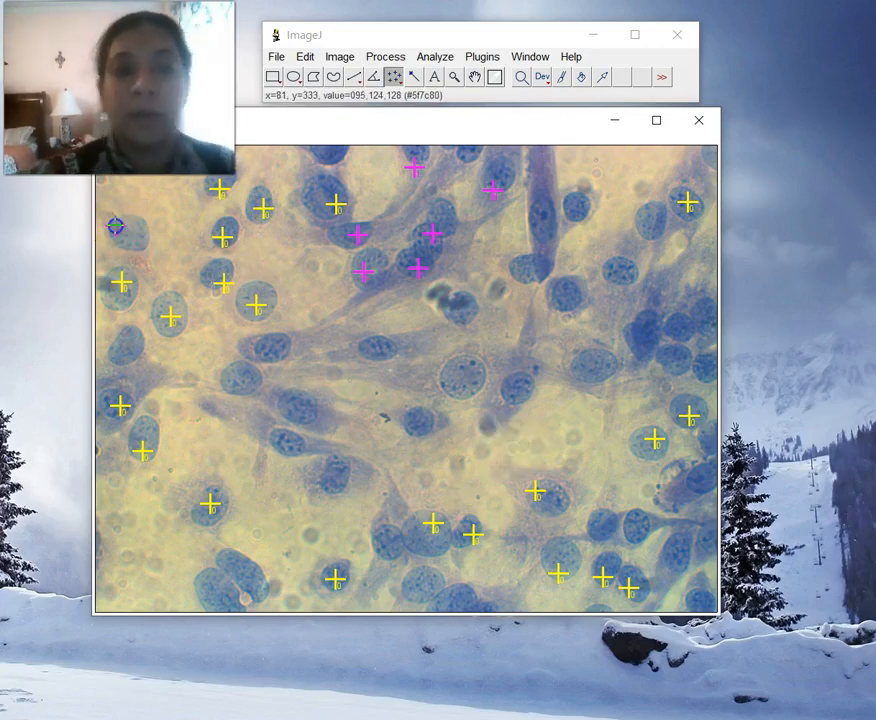
- Mark second-category cells at the image's upper-left edge and across its middle band with counter 1 points
left_click(282, 354)
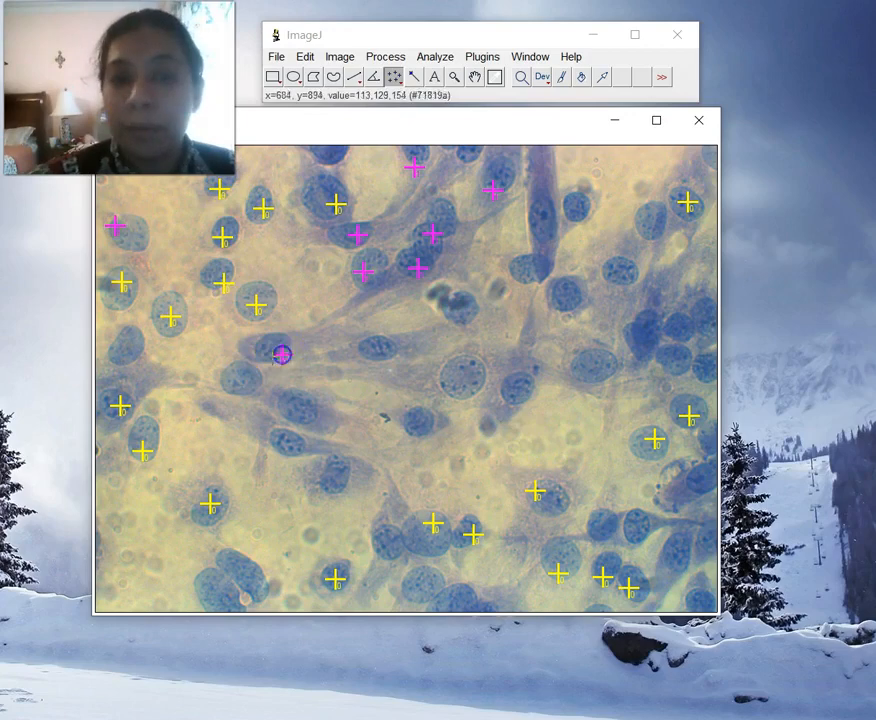
left_click(241, 378)
left_click(293, 408)
left_click(384, 353)
left_click(474, 376)
left_click(515, 385)
- Mark five second-category cells in the upper-right part of the image with counter 1 points
left_click(545, 229)
left_click(585, 203)
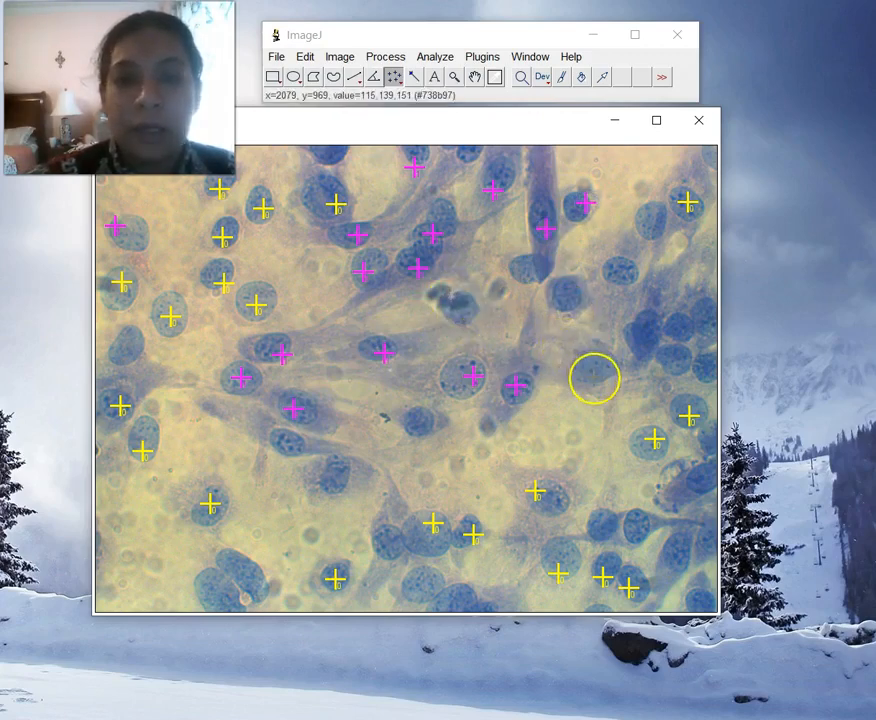
left_click(658, 214)
left_click(617, 277)
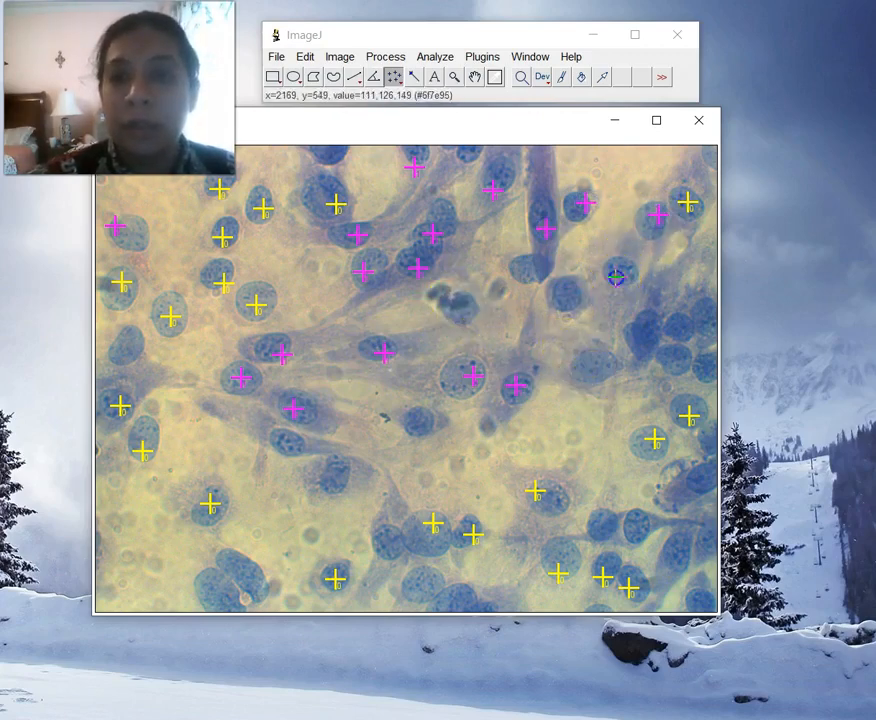
left_click(642, 326)
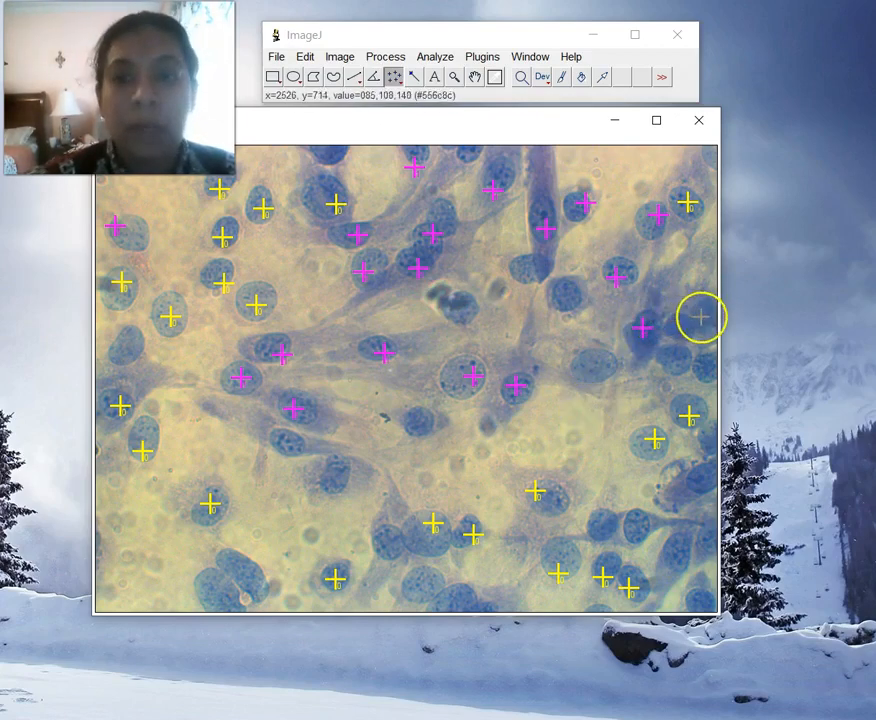
- Mark eight more second-category cells, just below the image's centre and across its lower part, with counter 1 points
left_click(418, 421)
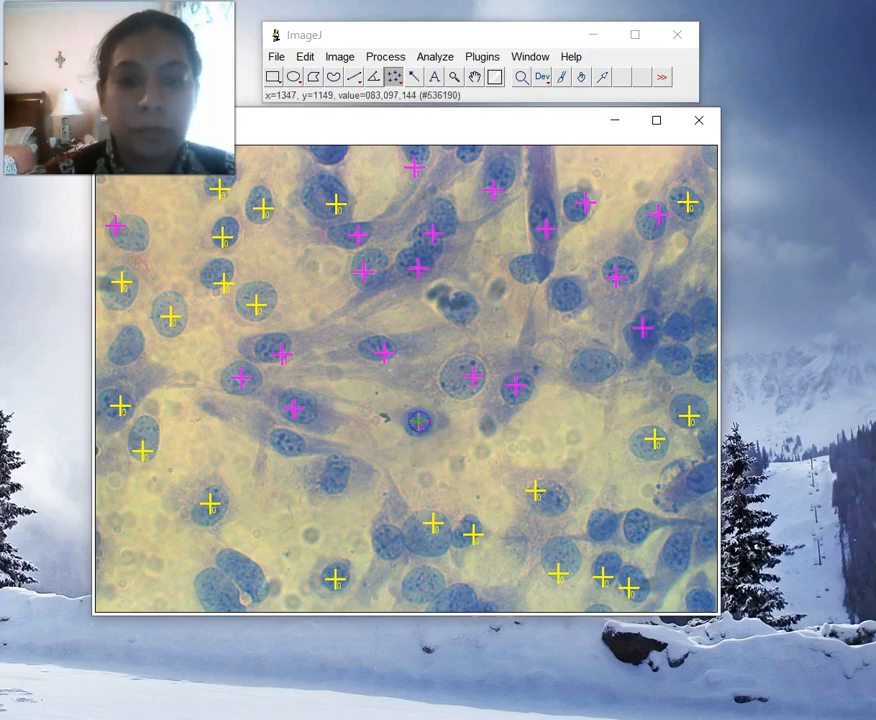
left_click(384, 556)
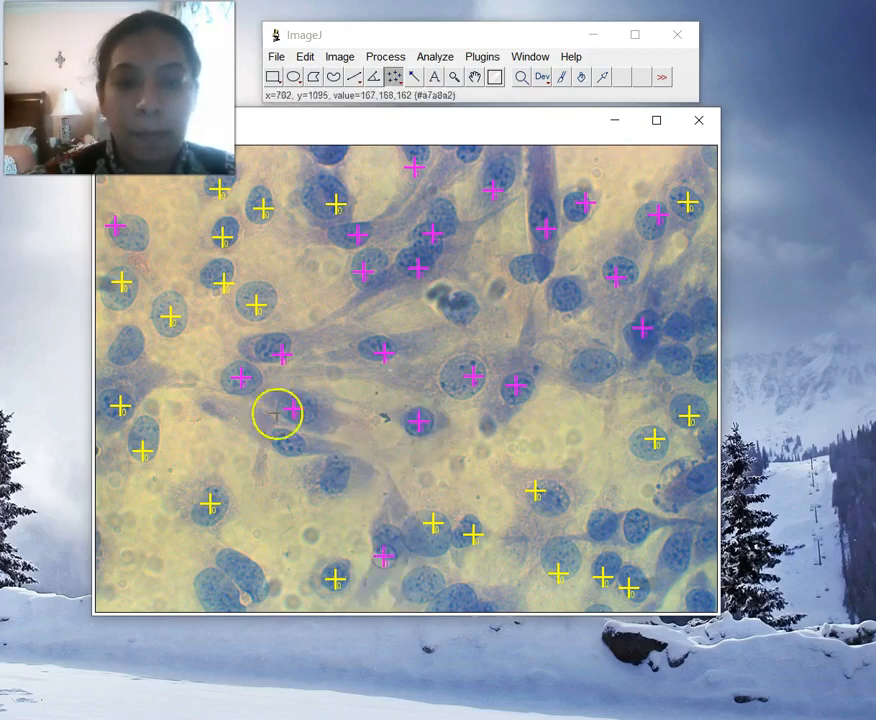
left_click(288, 448)
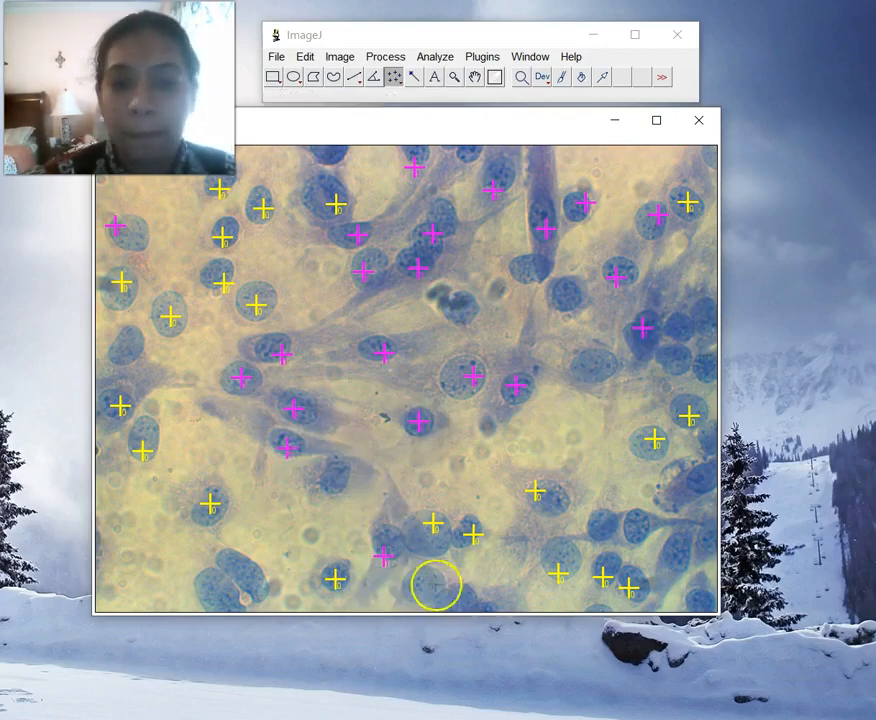
left_click(423, 582)
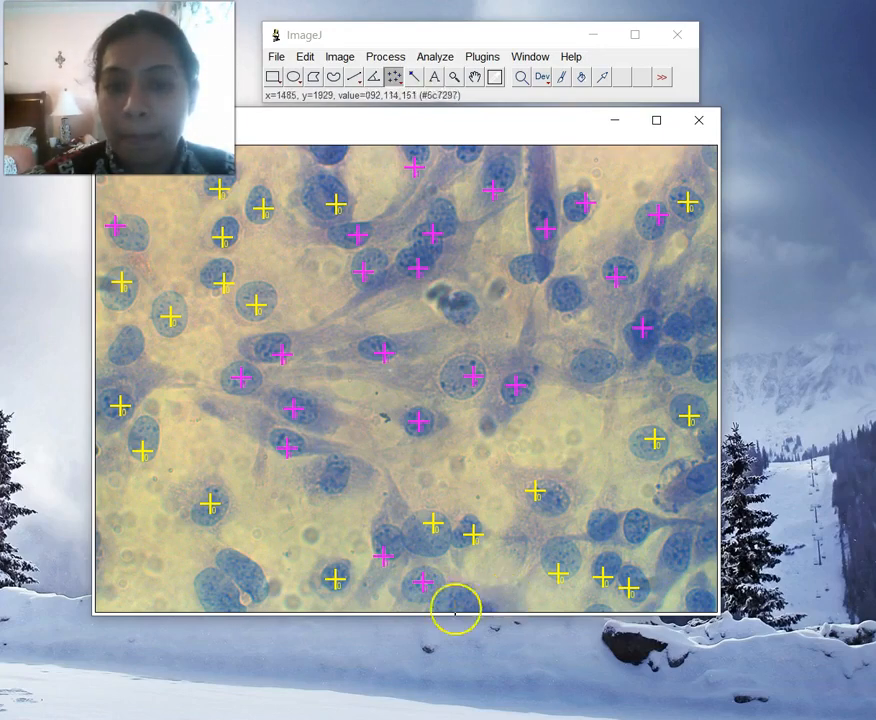
left_click(475, 597)
left_click(681, 556)
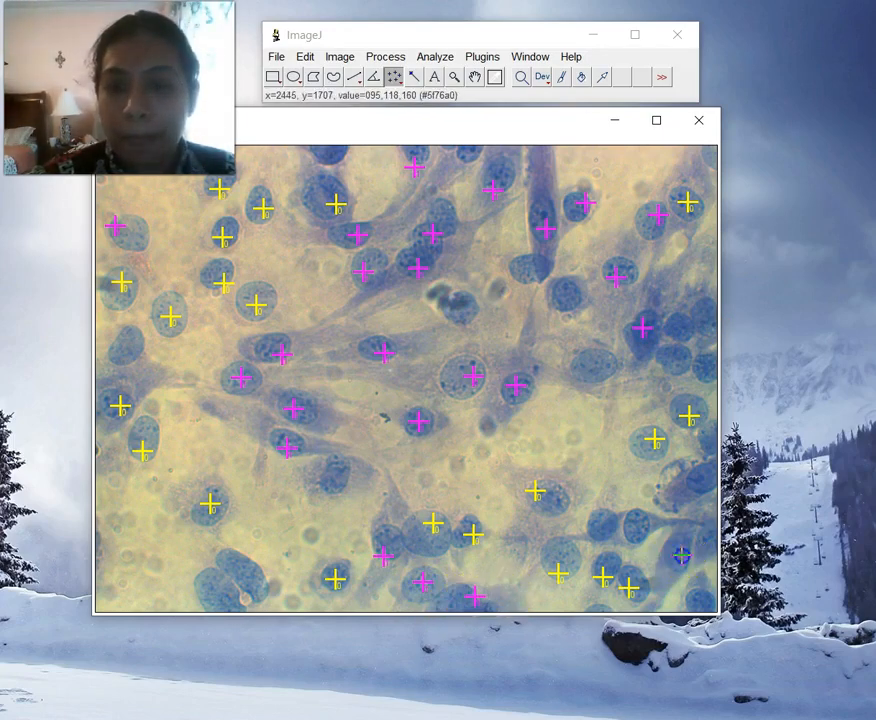
left_click(644, 517)
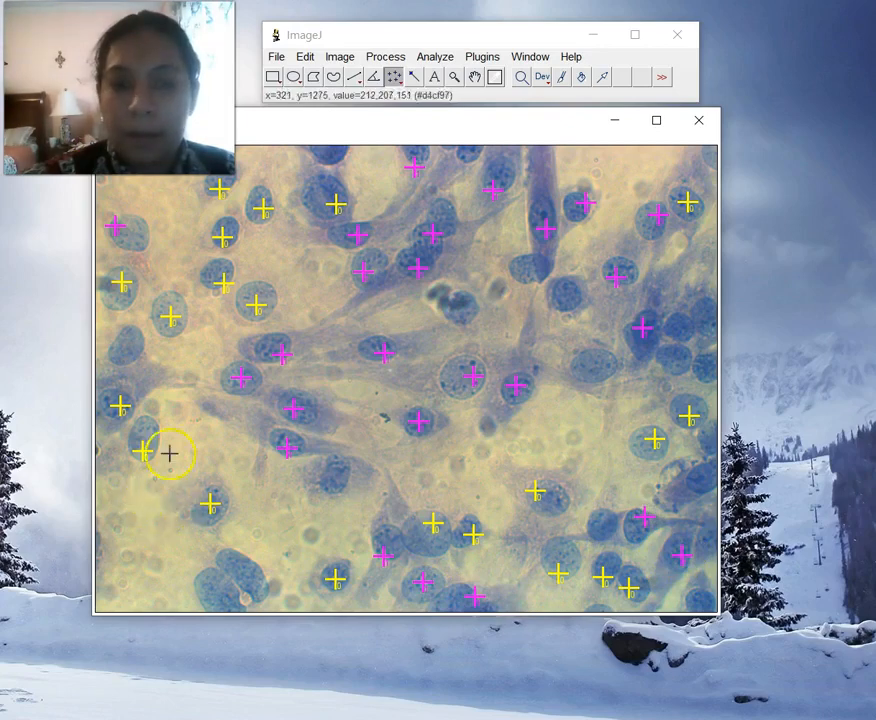
left_click(237, 565)
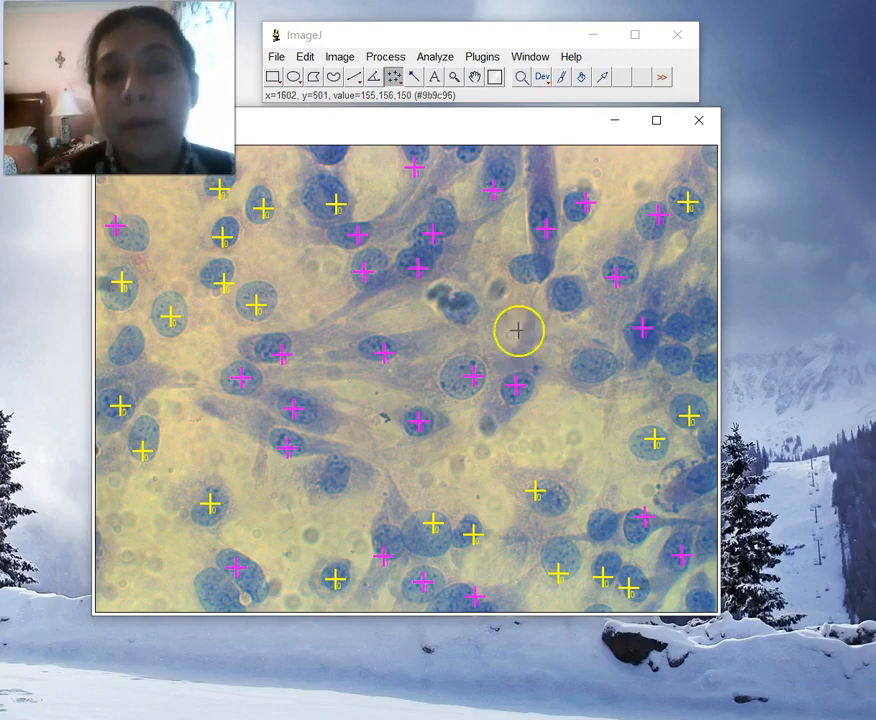
- Check the number of points recorded under counters 1 and 0 in the Multi-point tool's settings
double_click(393, 80)
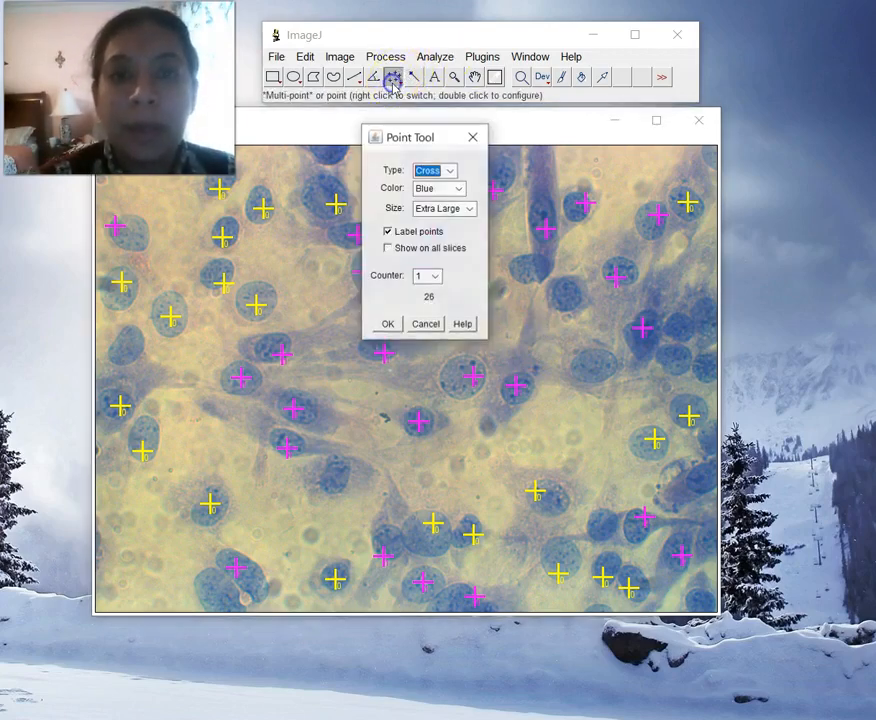
left_click(435, 276)
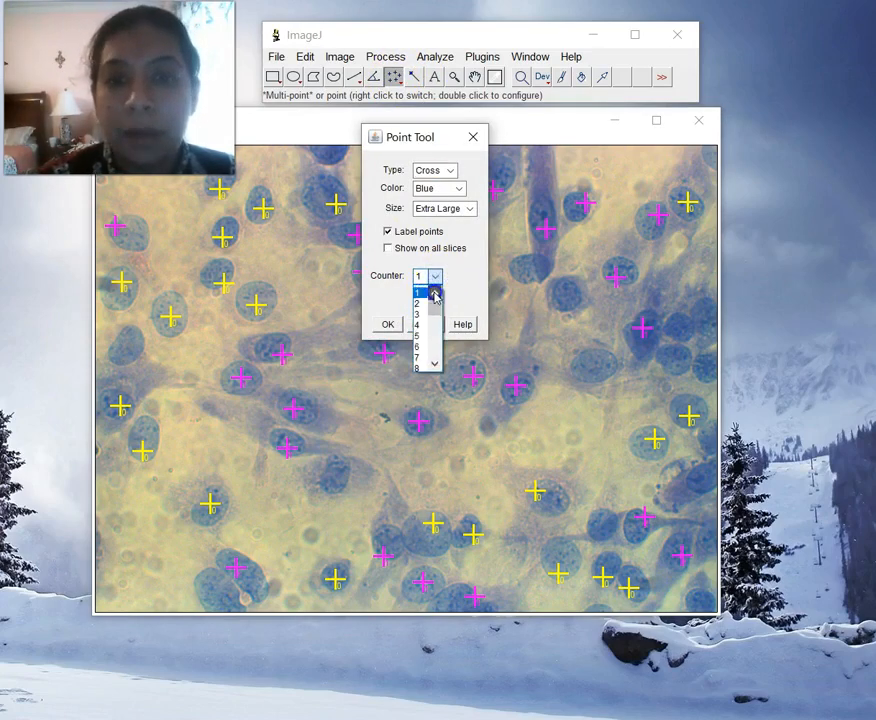
left_click(425, 290)
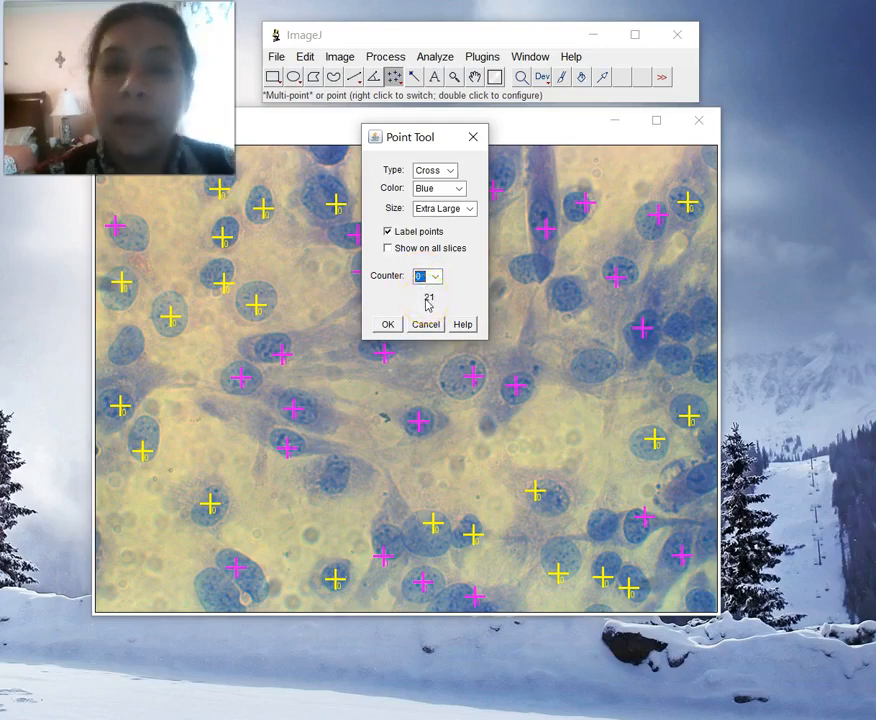
left_click(435, 280)
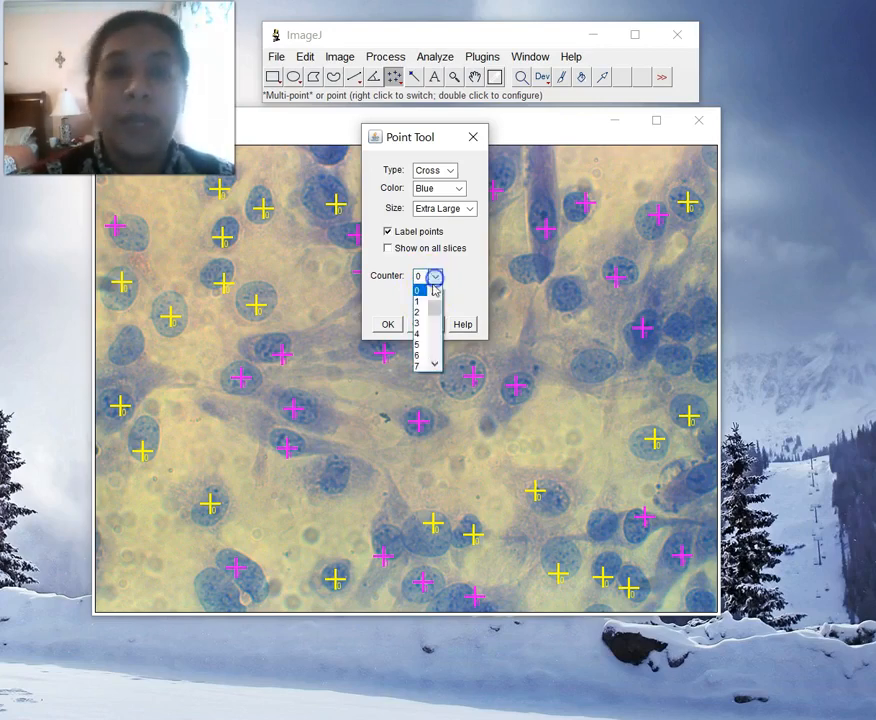
left_click(420, 300)
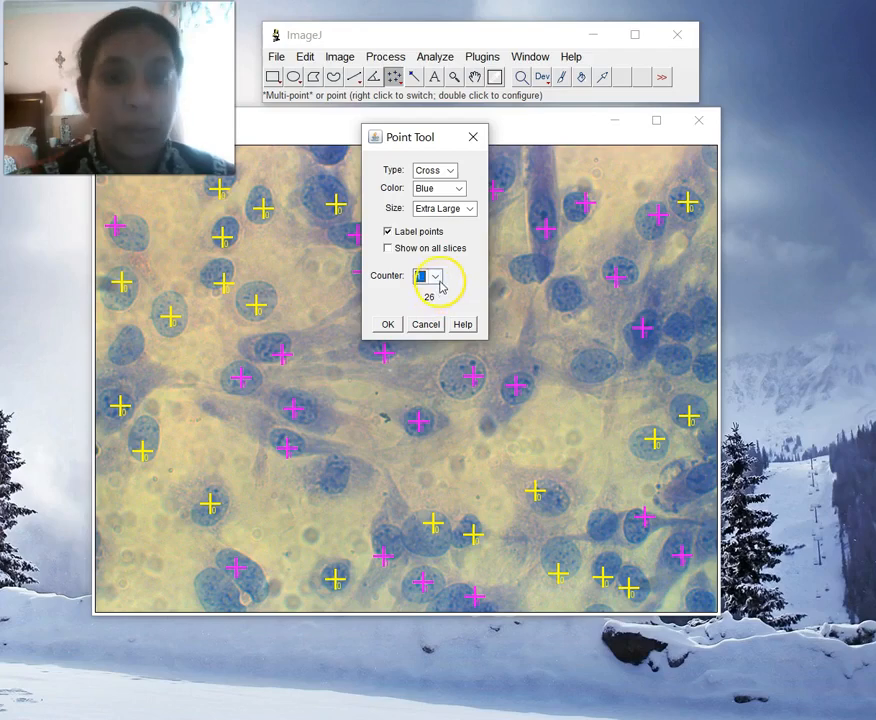
- Switch the Multi-point tool's counter to 2 for a third category of cells
left_click(435, 277)
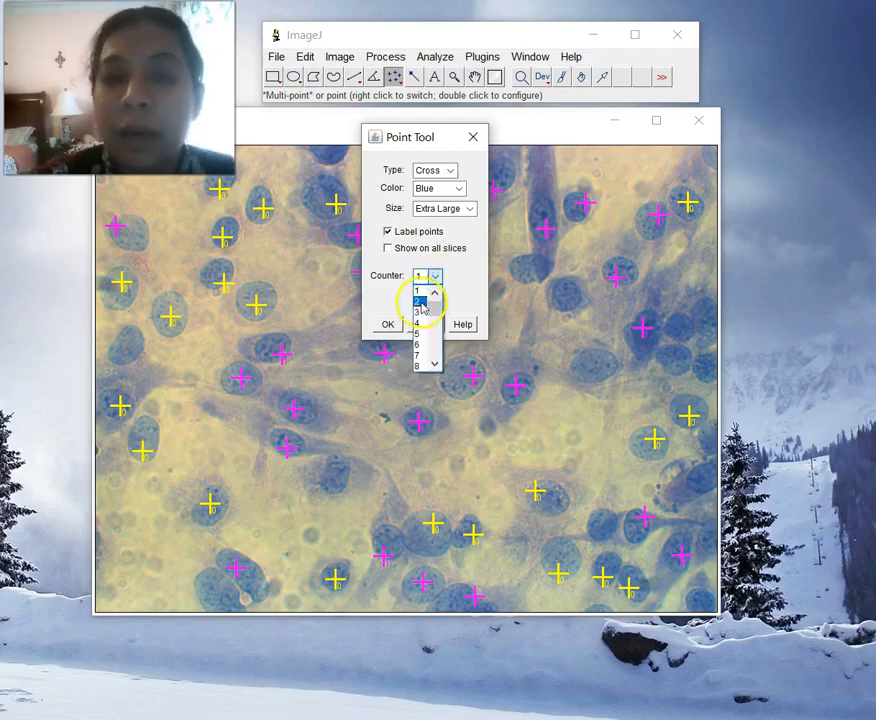
left_click(420, 301)
left_click(387, 326)
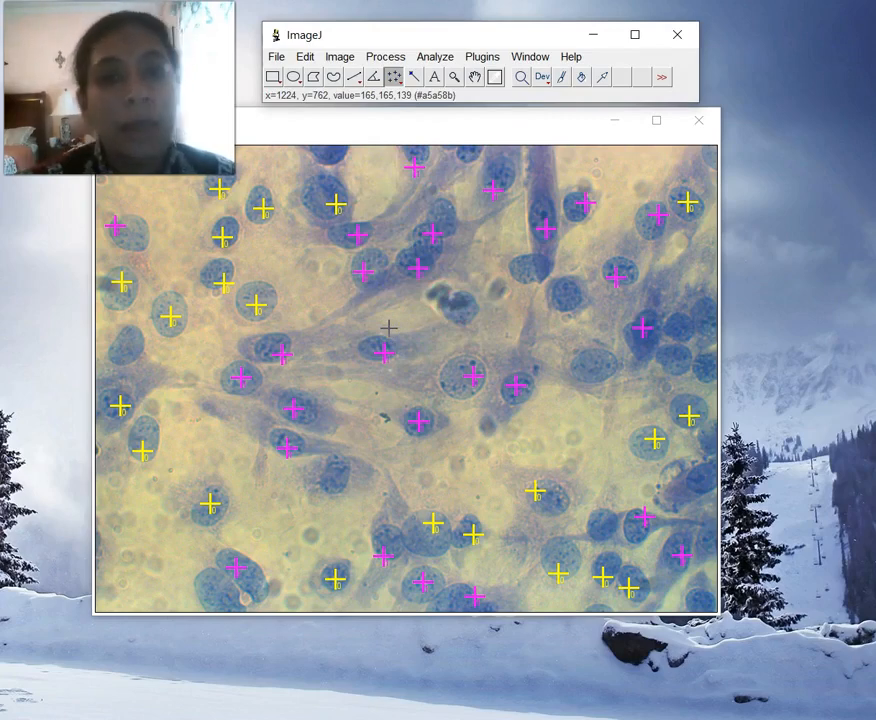
- Mark third-category cells at the image's centre, in its right-edge cluster, lower right and right of centre with counter 2 points
left_click(457, 316)
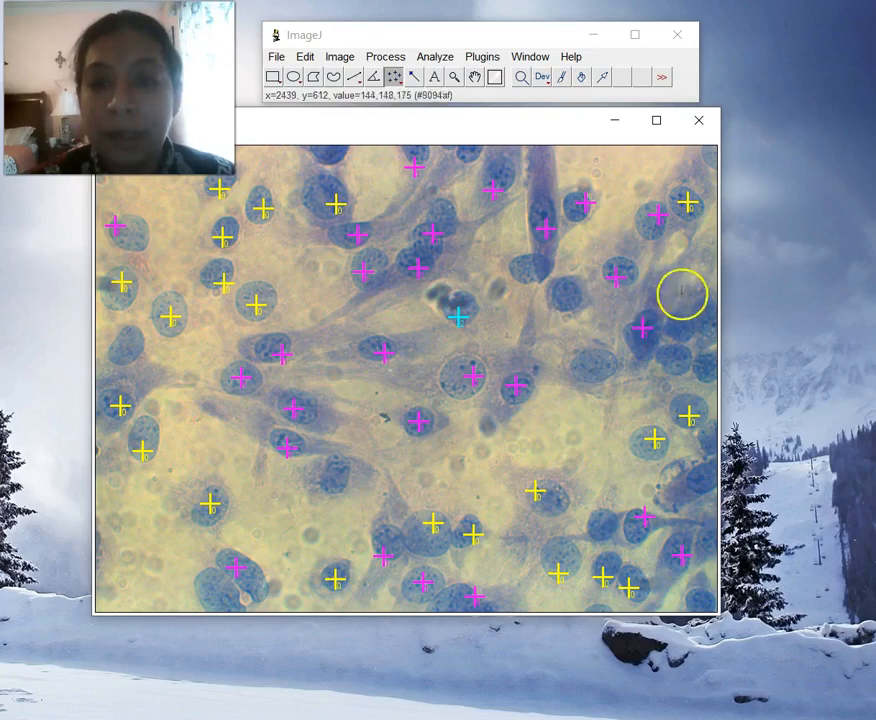
left_click(687, 333)
left_click(707, 313)
left_click(708, 376)
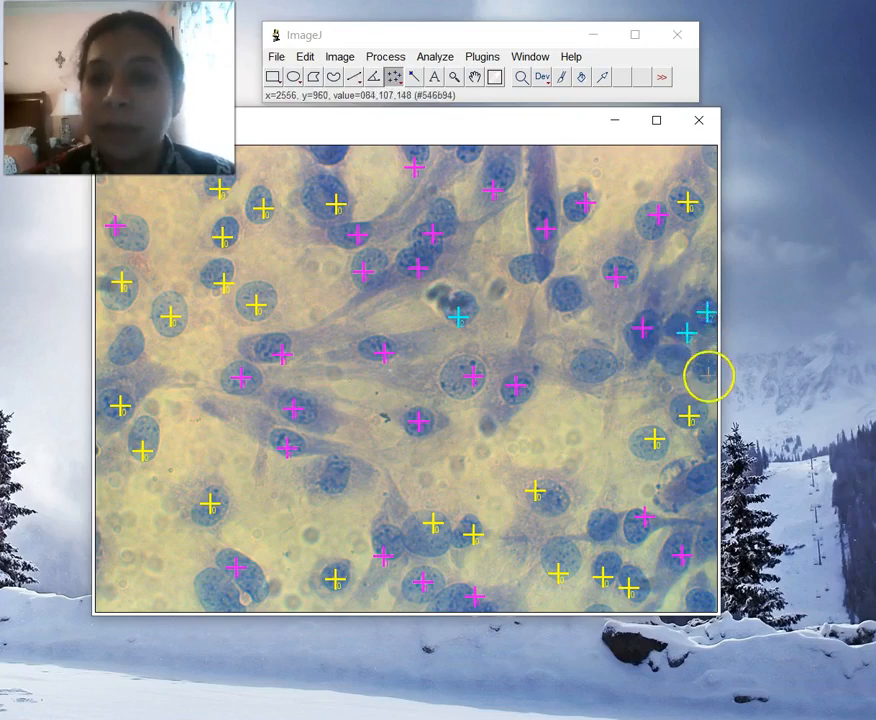
left_click(672, 368)
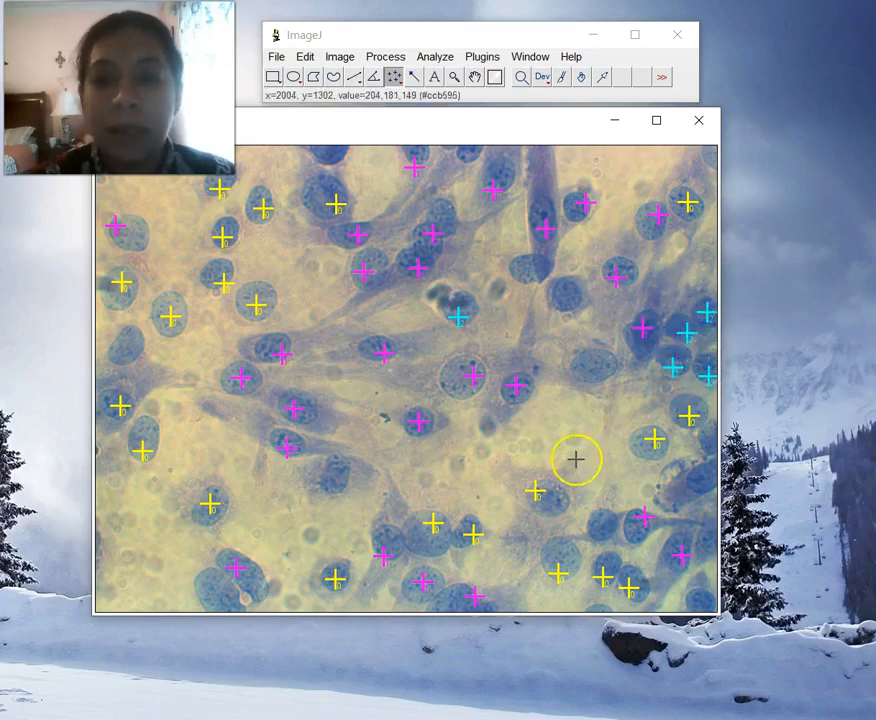
left_click(596, 526)
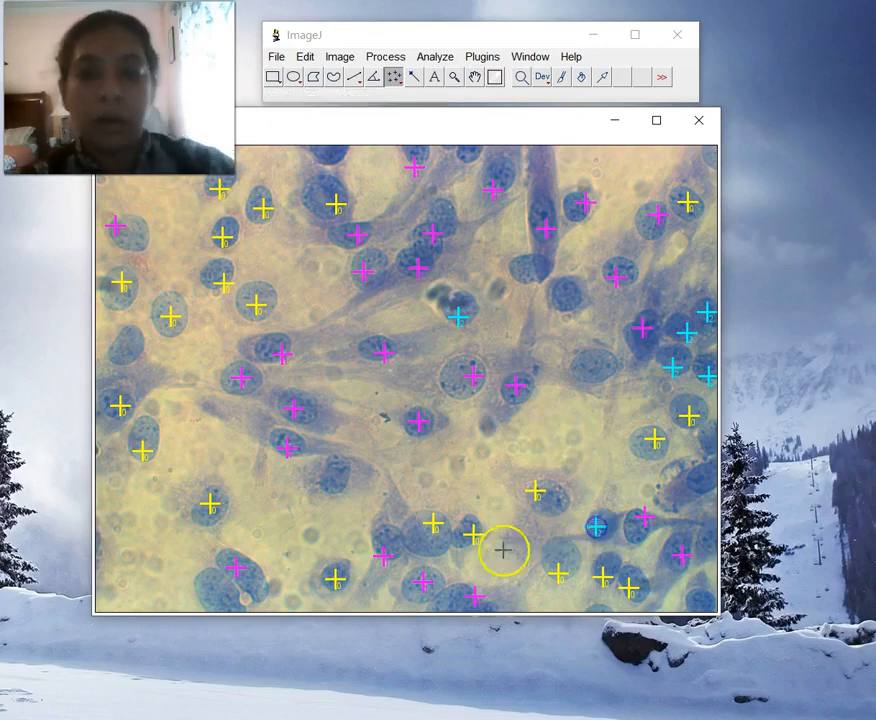
left_click(595, 364)
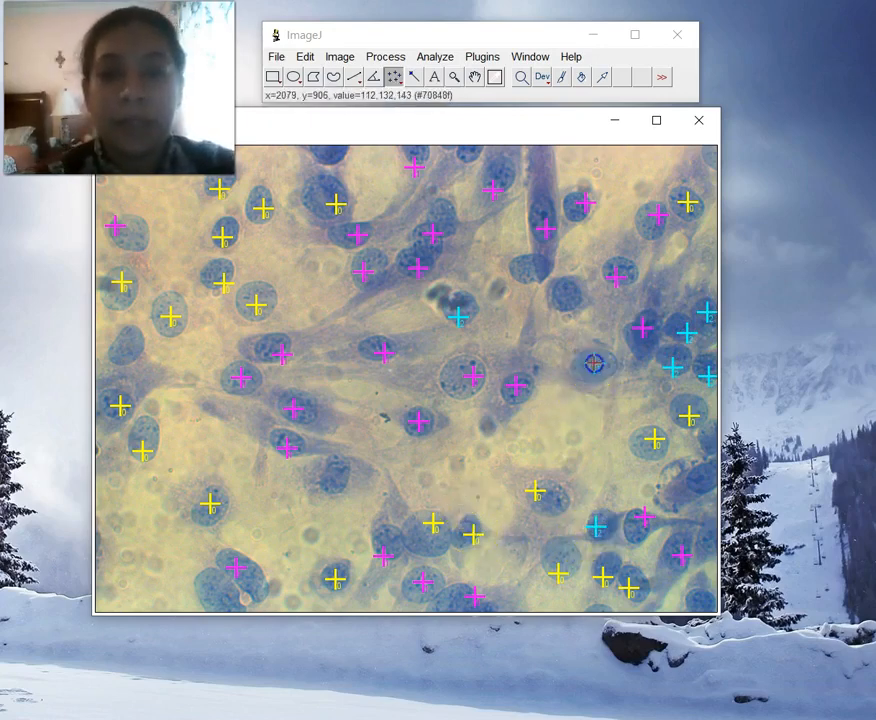
- Mark third-category cells in the image's left half, right of its upper centre and at its lower-right edge with counter 2 points
left_click(336, 472)
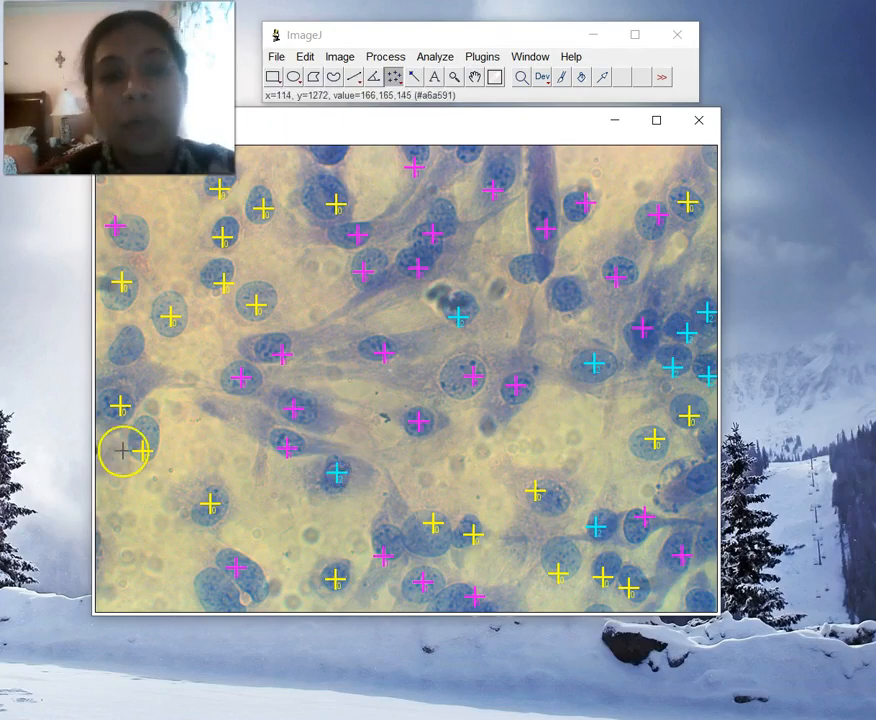
left_click(108, 347)
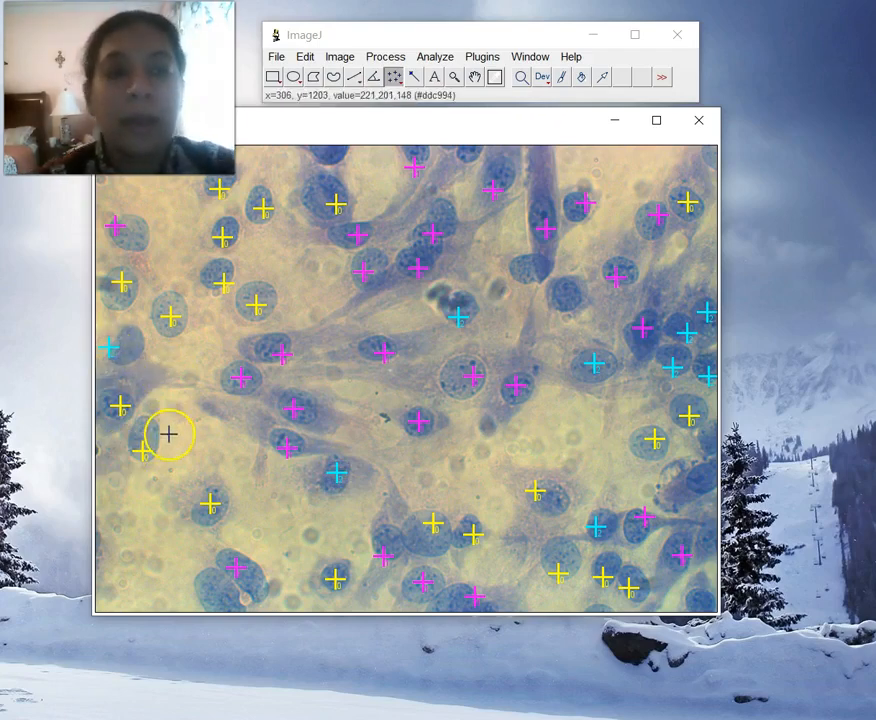
left_click(218, 592)
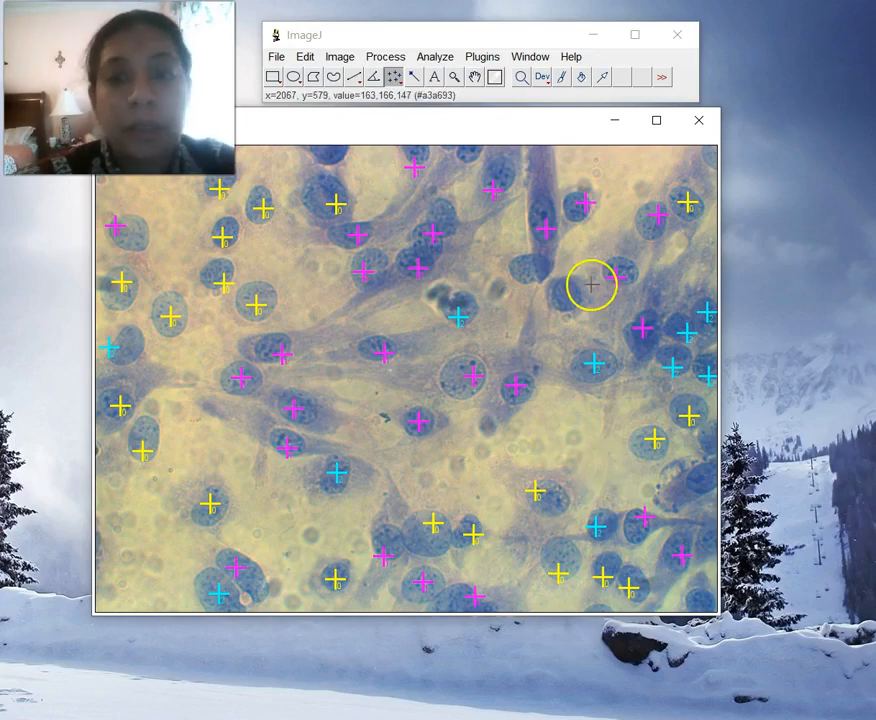
left_click(565, 292)
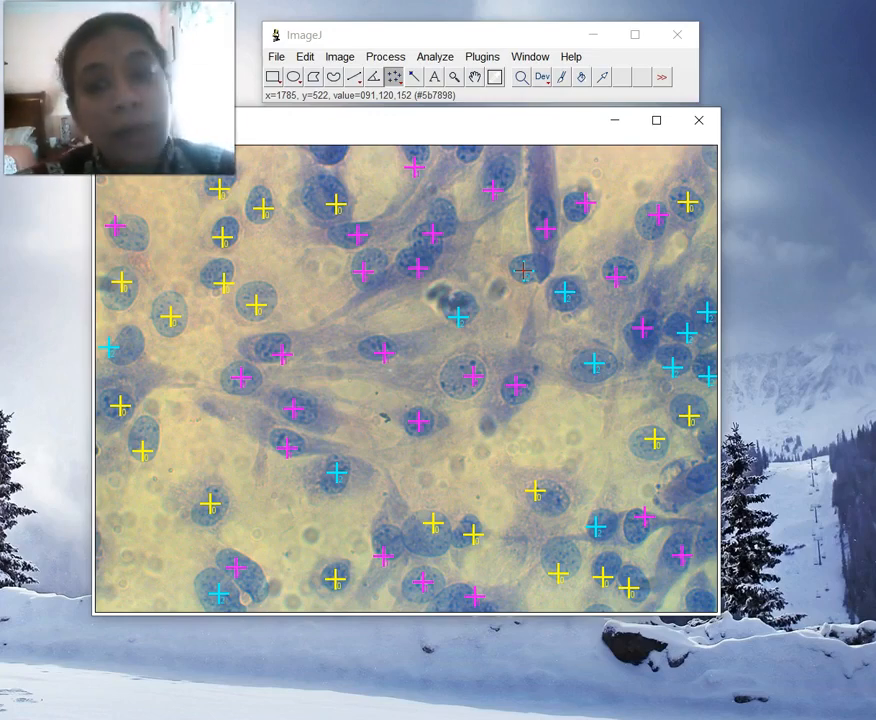
left_click(523, 270)
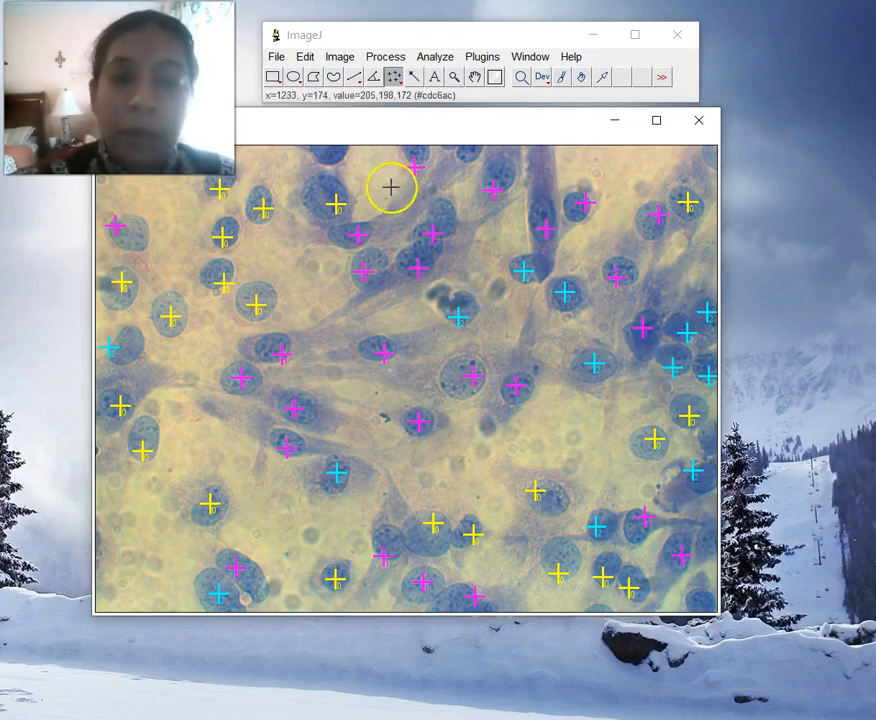
- Check the number of points under counter 2 and mark one more third-category cell in the image's bottom-right corner
double_click(393, 78)
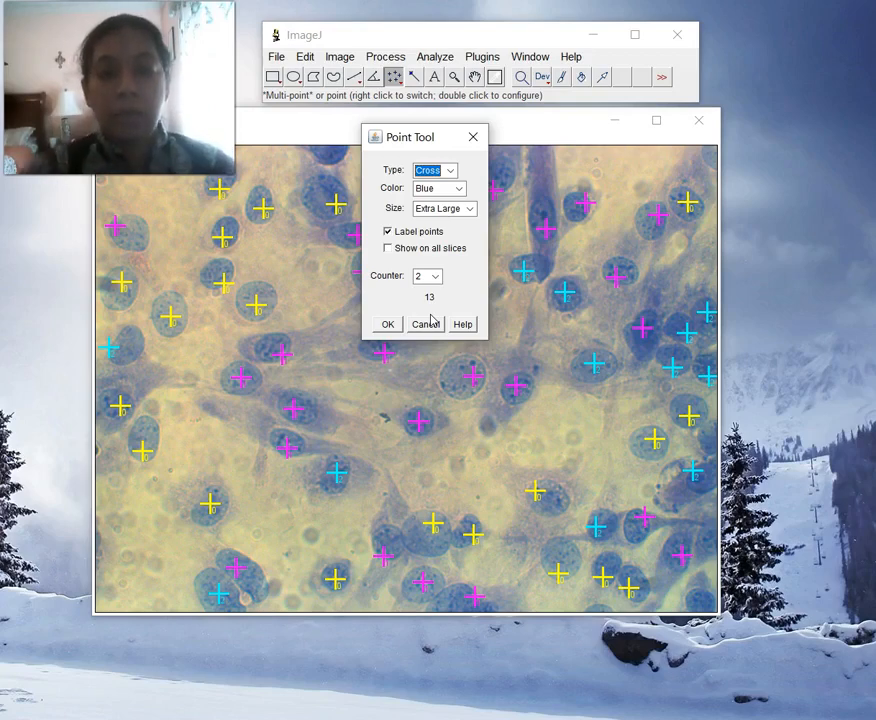
left_click(390, 324)
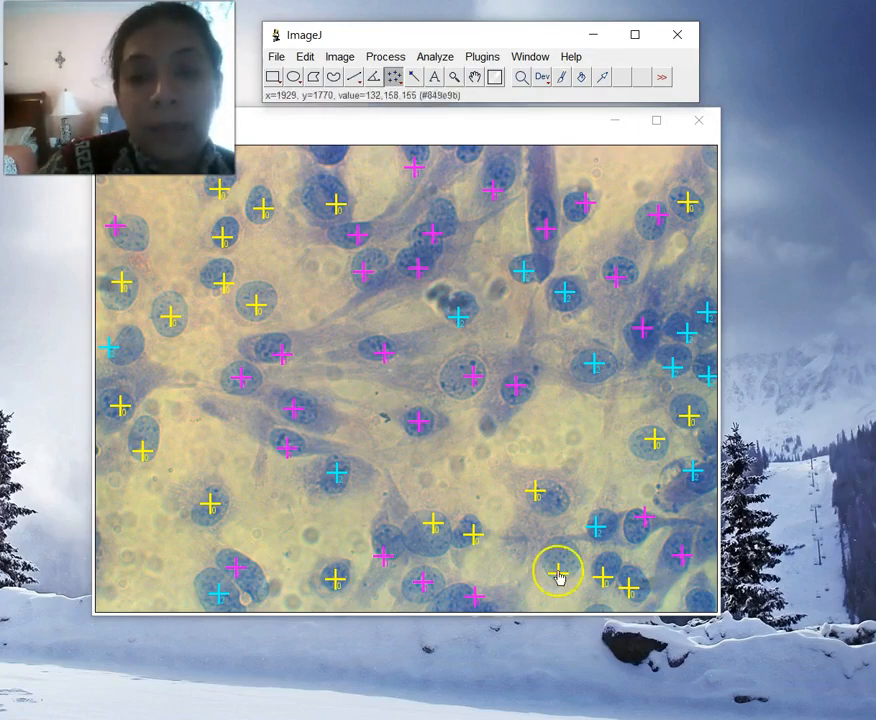
left_click(700, 601)
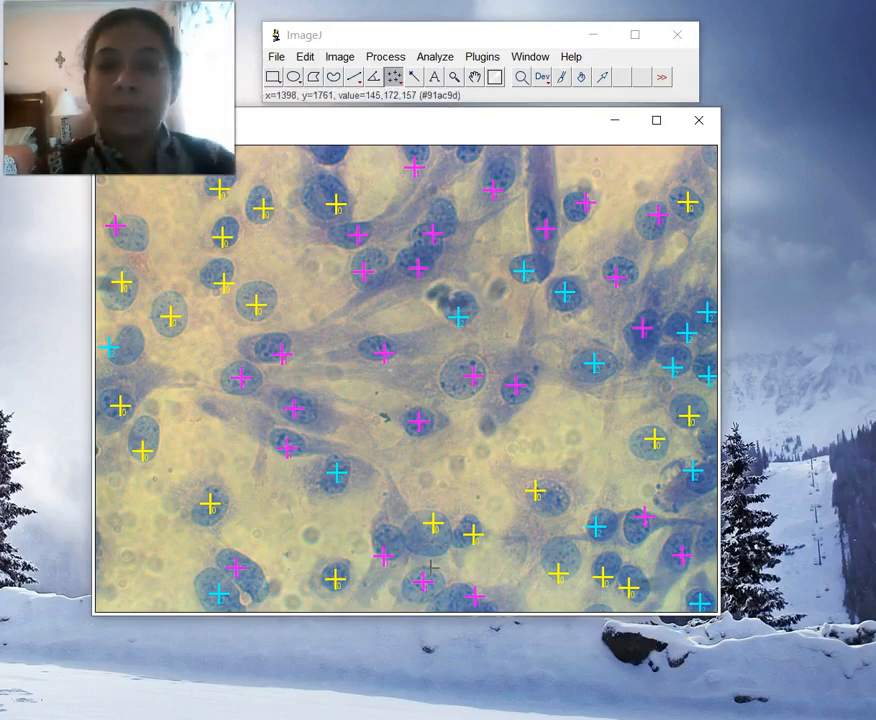
- Check the number of points recorded under each of the Multi-point tool's counters 0, 1 and 2
left_click(446, 97)
double_click(391, 82)
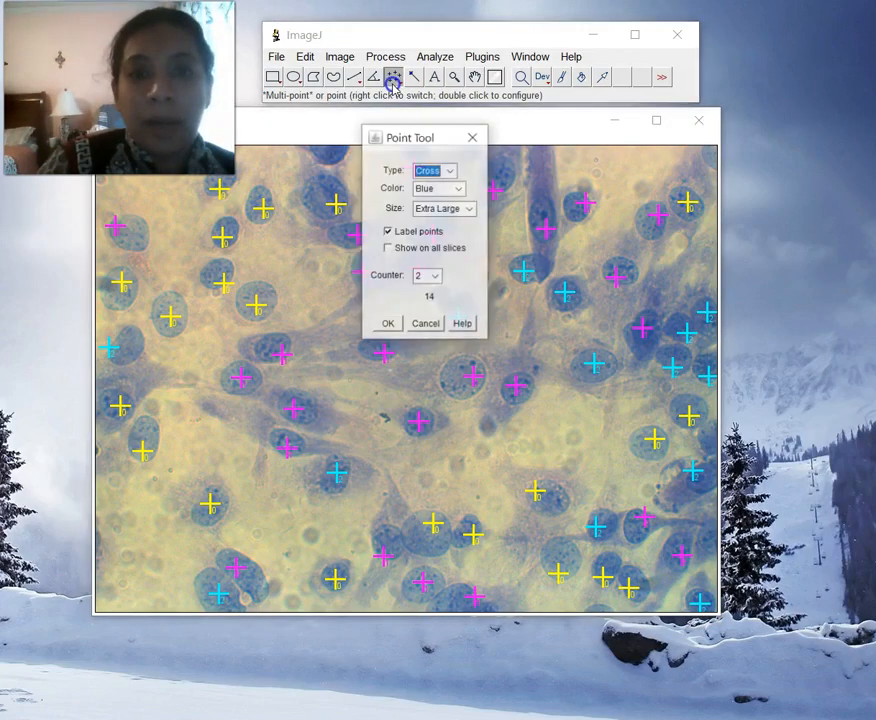
left_click(428, 286)
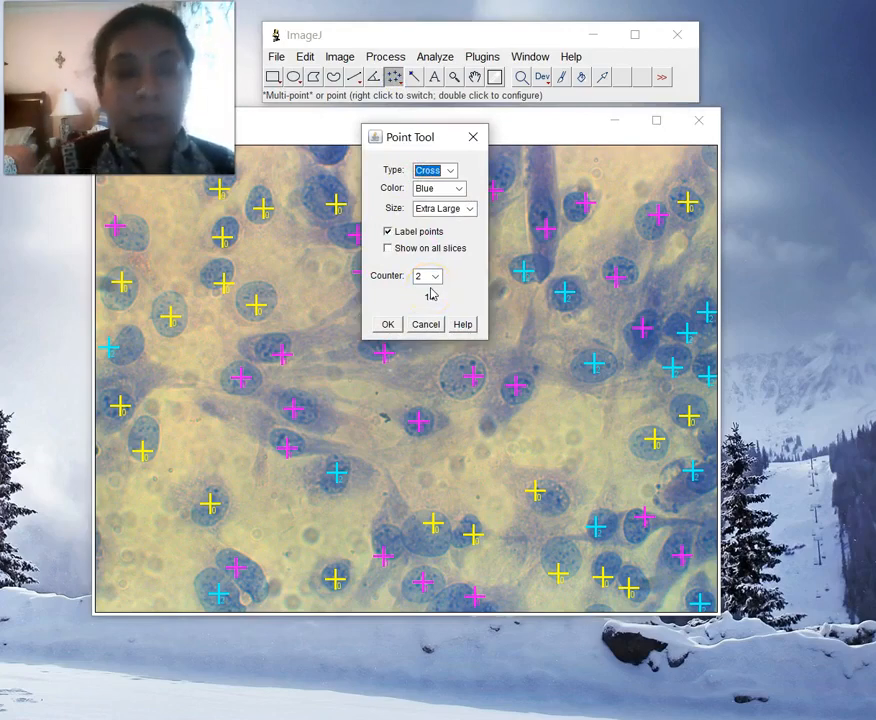
left_click(435, 277)
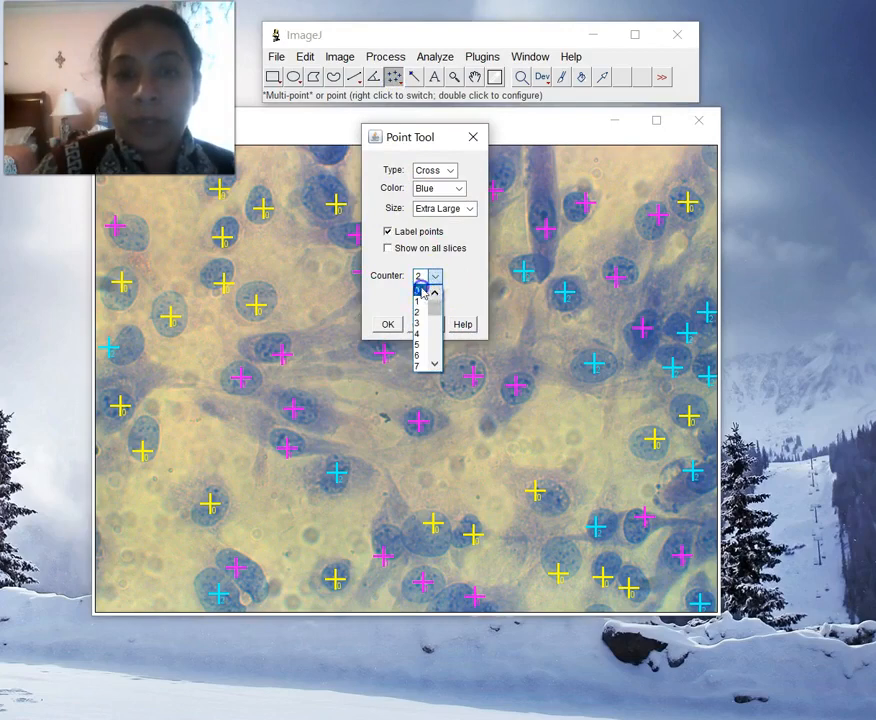
left_click(421, 289)
left_click(435, 277)
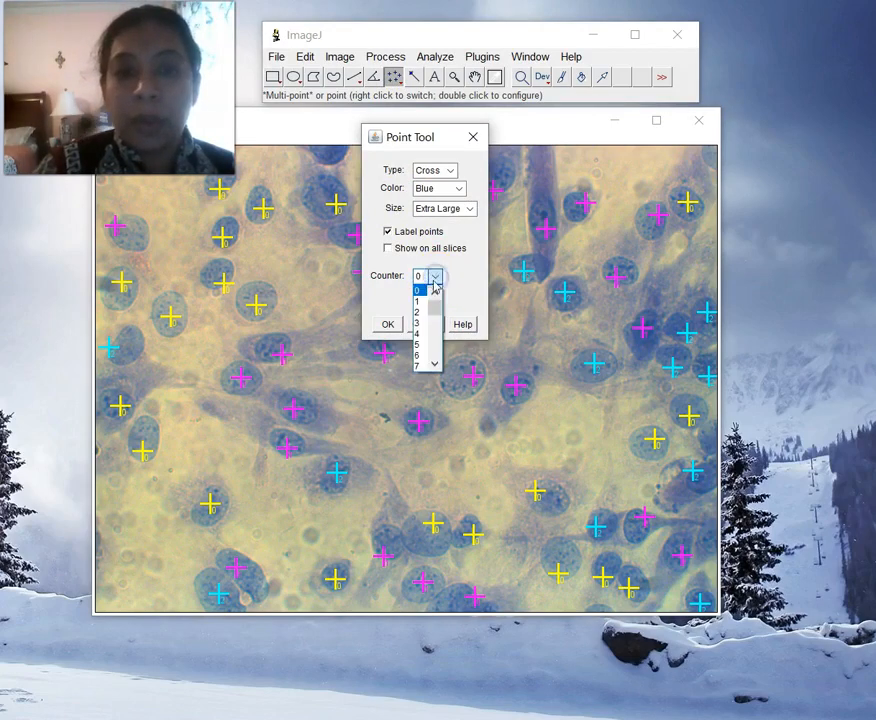
left_click(420, 300)
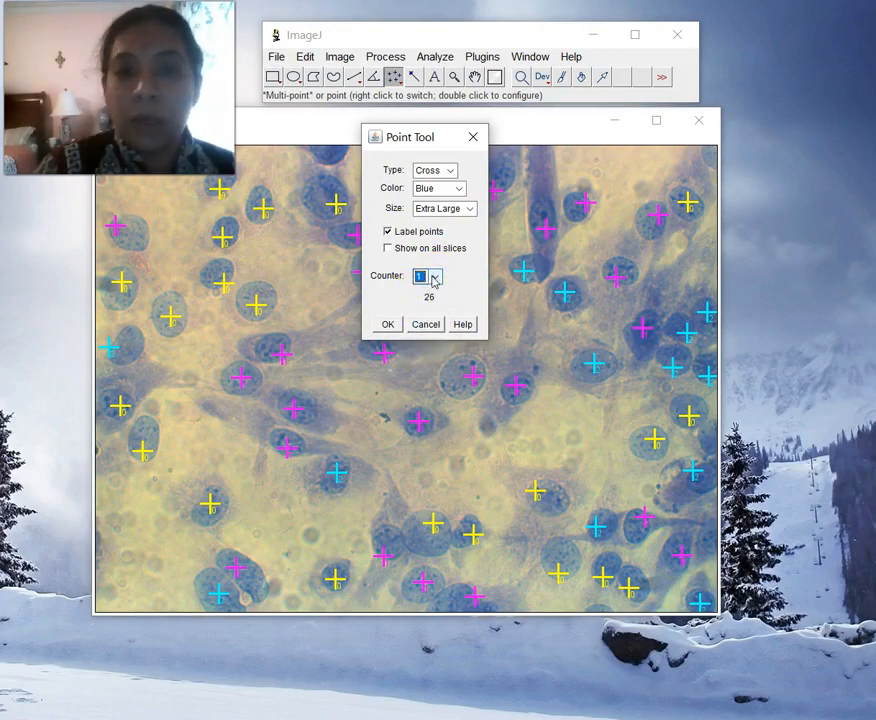
left_click(433, 278)
left_click(418, 300)
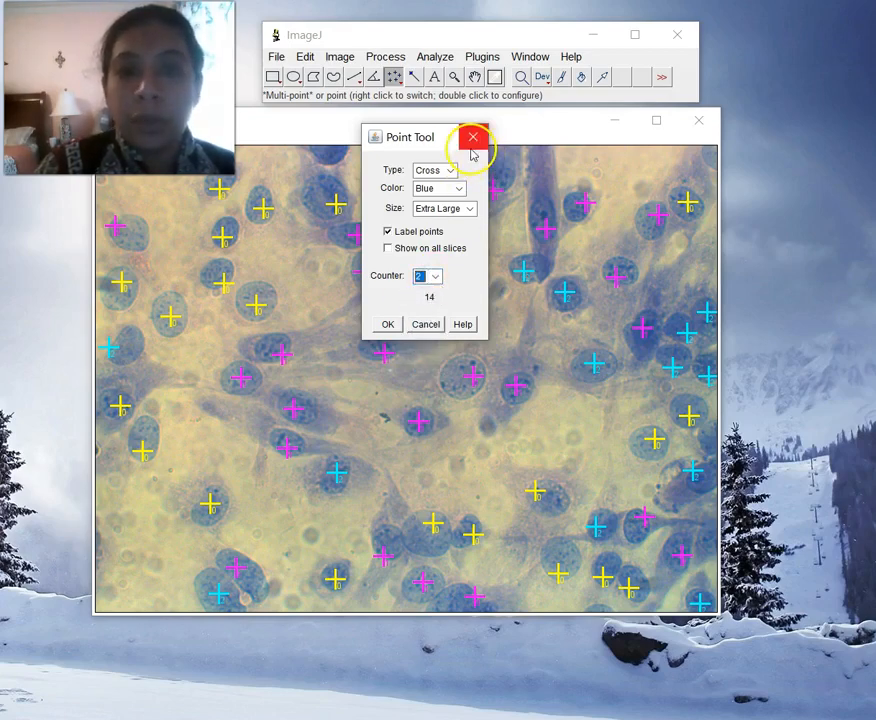
left_click(388, 324)
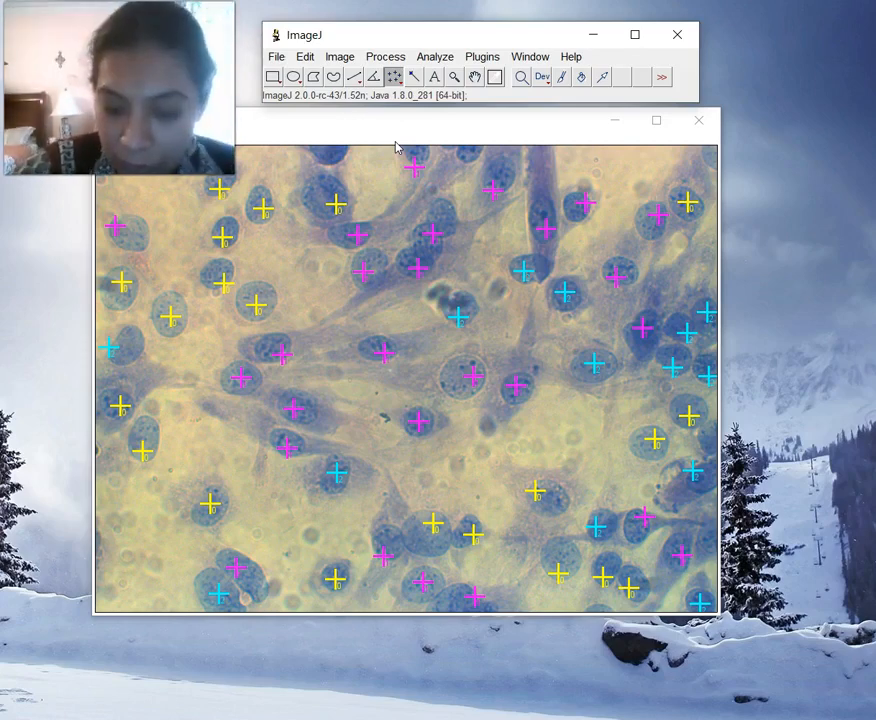
- Capture a screenshot of the marked cell image and decline saving screenshots to Dropbox
key("Print")
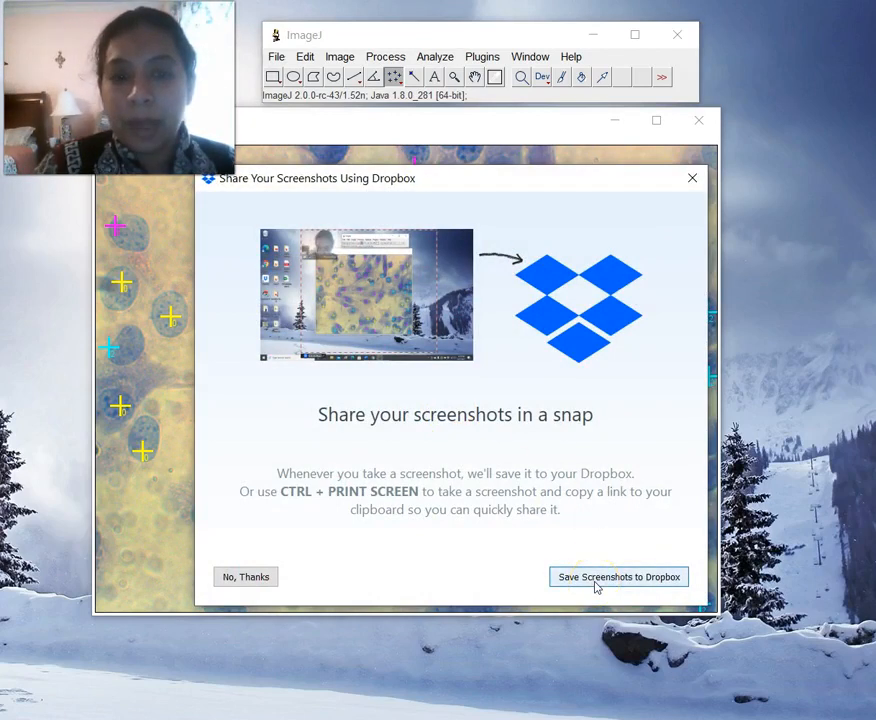
left_click(245, 577)
left_click(375, 472)
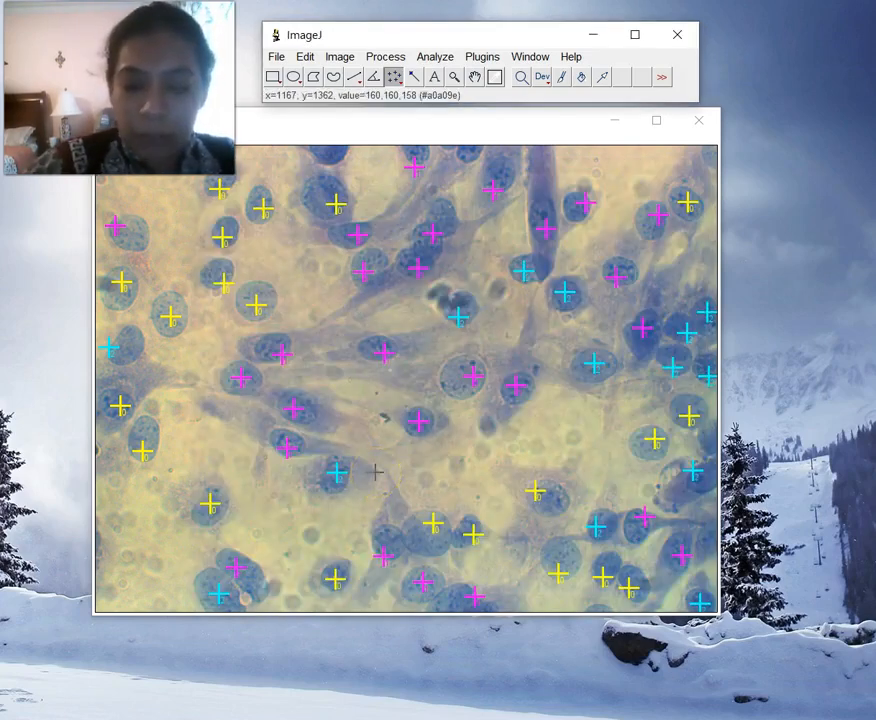
- Switch to PowerPoint, create a blank presentation and remove the title and subtitle placeholders from its first slide
key("super")
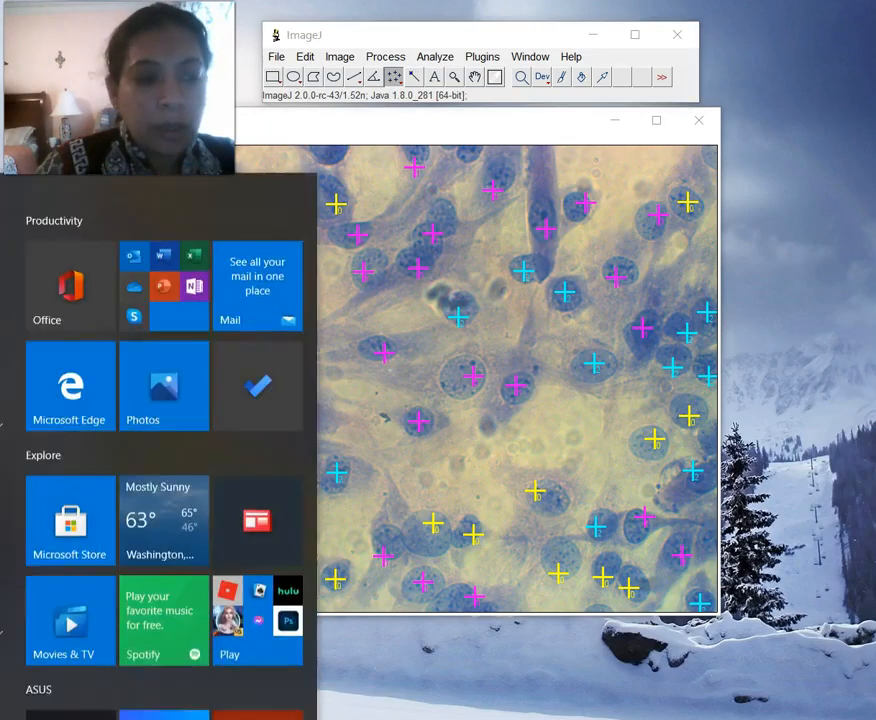
left_click(155, 250)
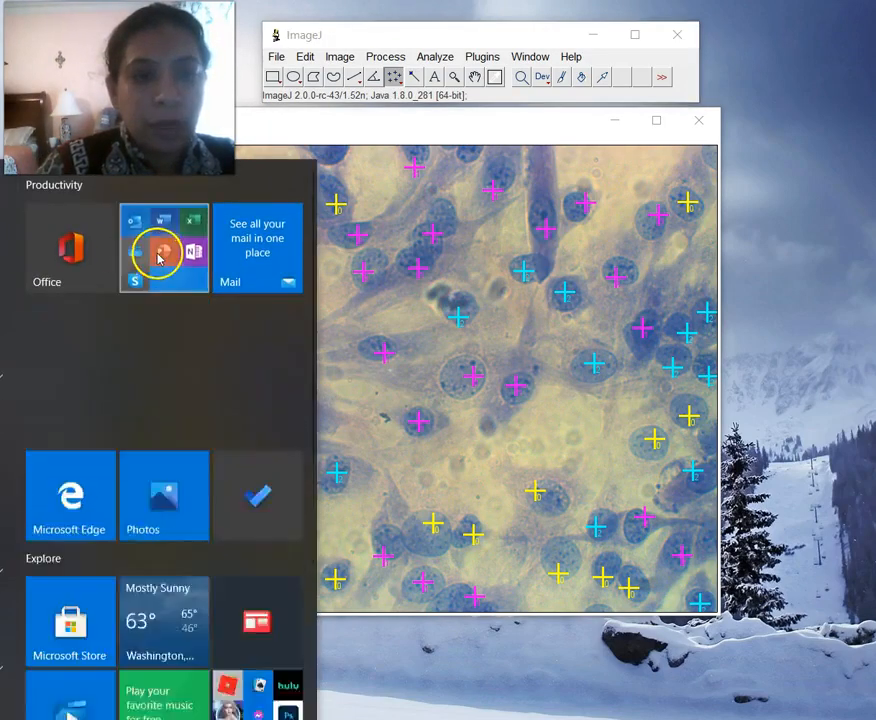
left_click(157, 470)
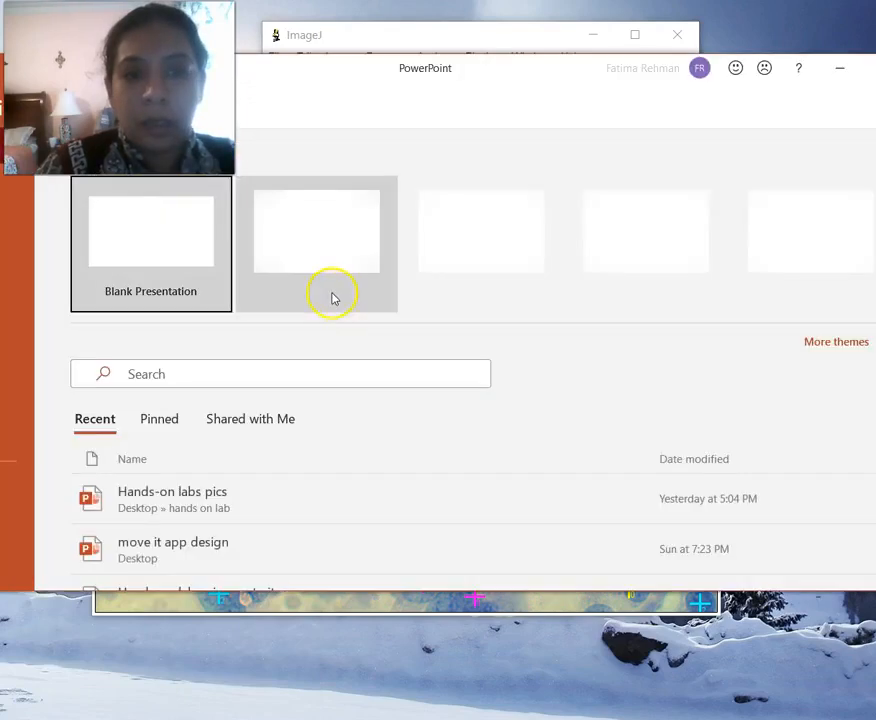
left_click(120, 228)
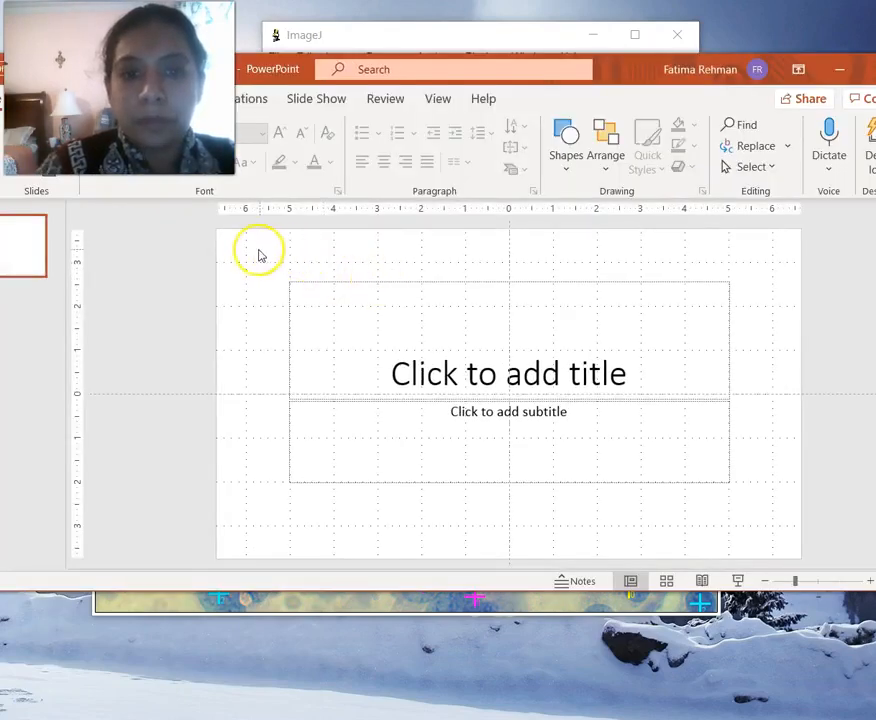
key("Delete")
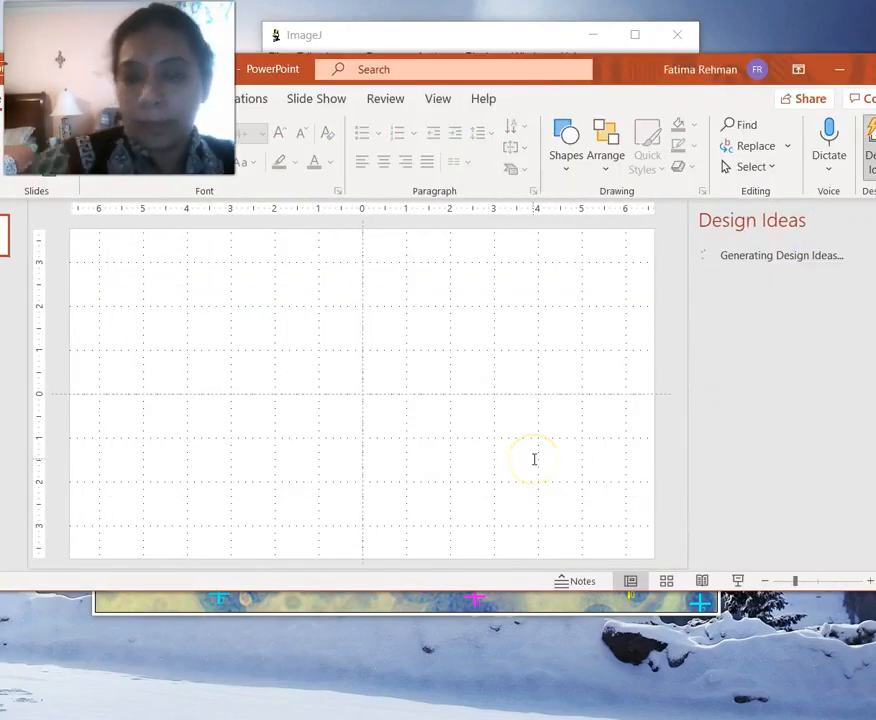
- Paste the screenshot onto the slide and crop its sides to the cell image, about 6.13" wide
key("ctrl+v")
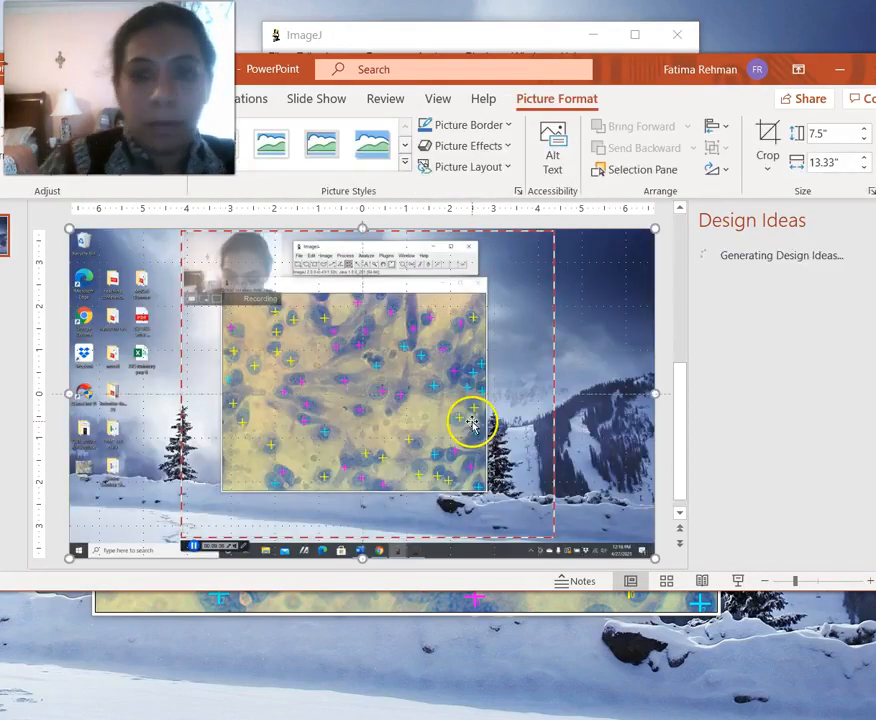
right_click(528, 404)
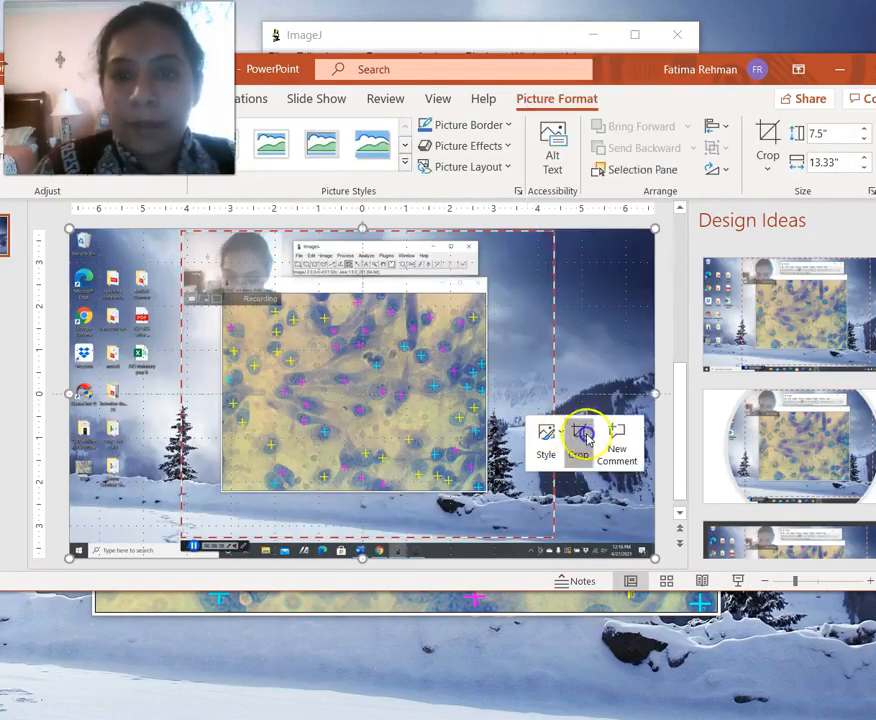
left_click(579, 432)
left_click_drag(651, 394, 494, 390)
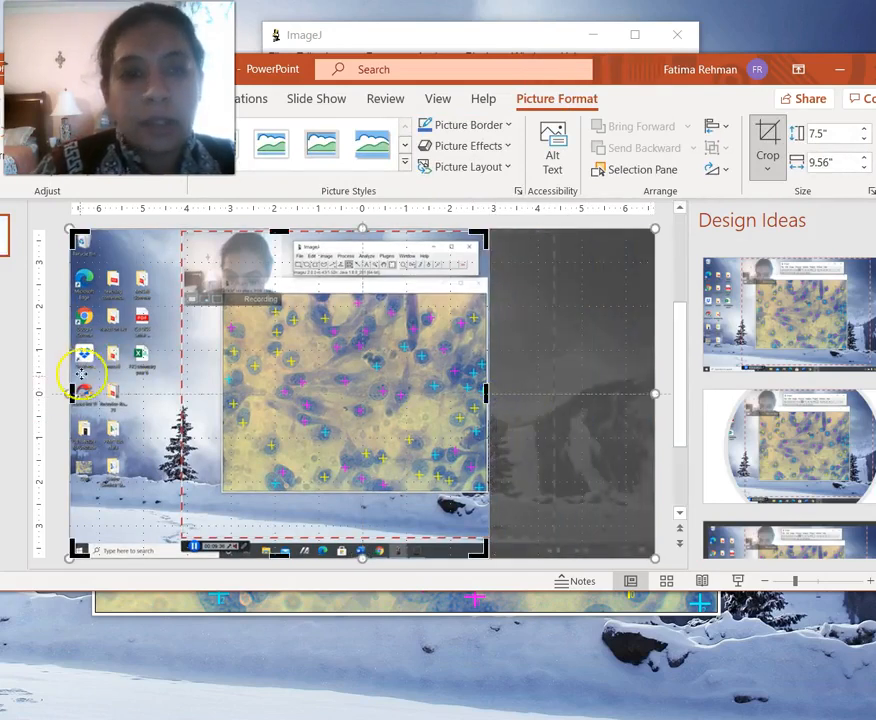
left_click_drag(70, 399, 219, 406)
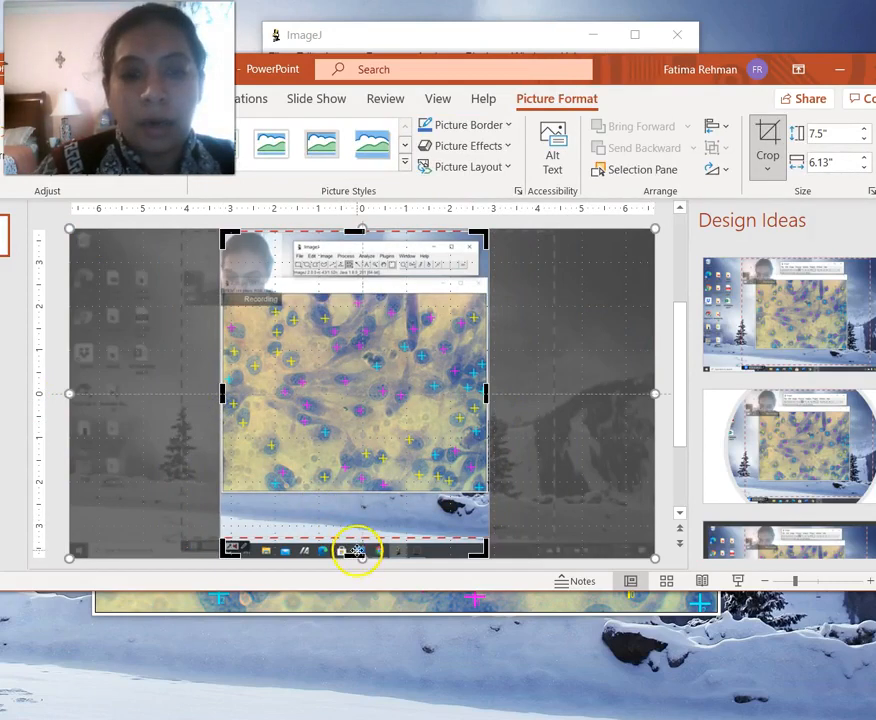
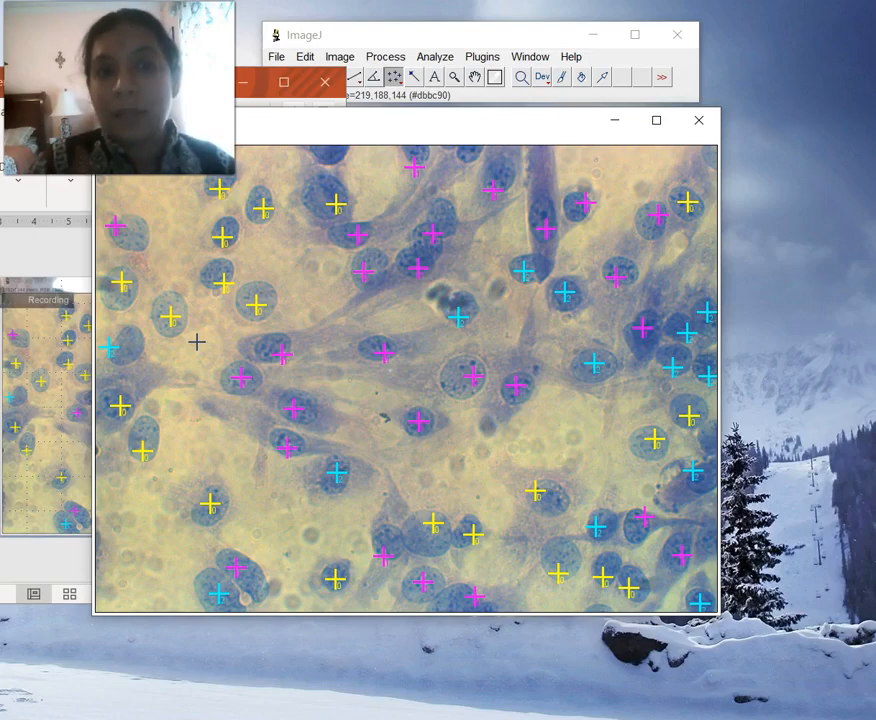
- Switch back to ImageJ and exclude Min & max gray value and Mean gray value from the measurement settings, keeping Area
left_click(430, 57)
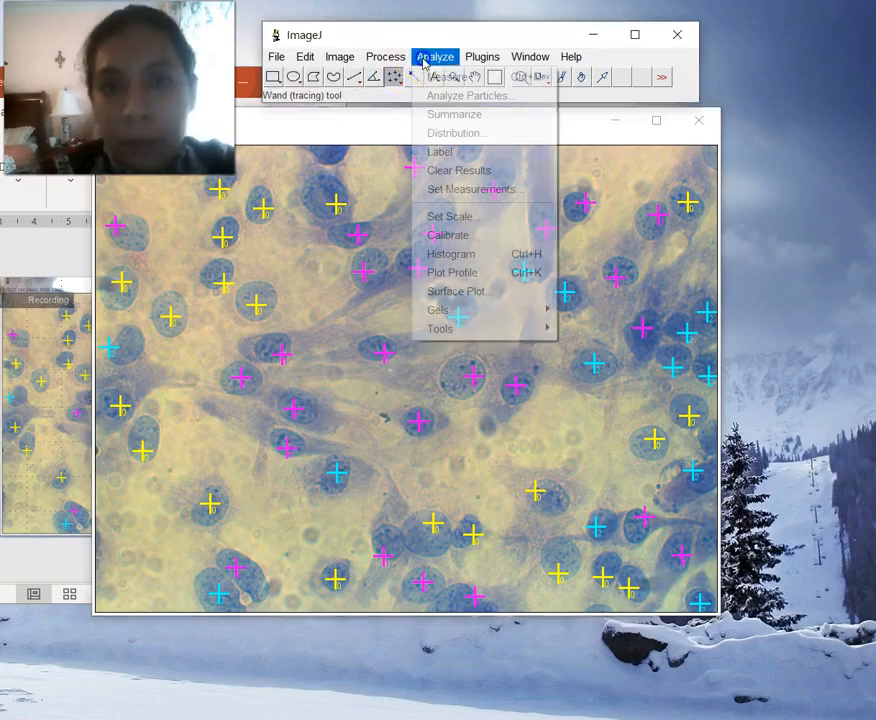
left_click(455, 189)
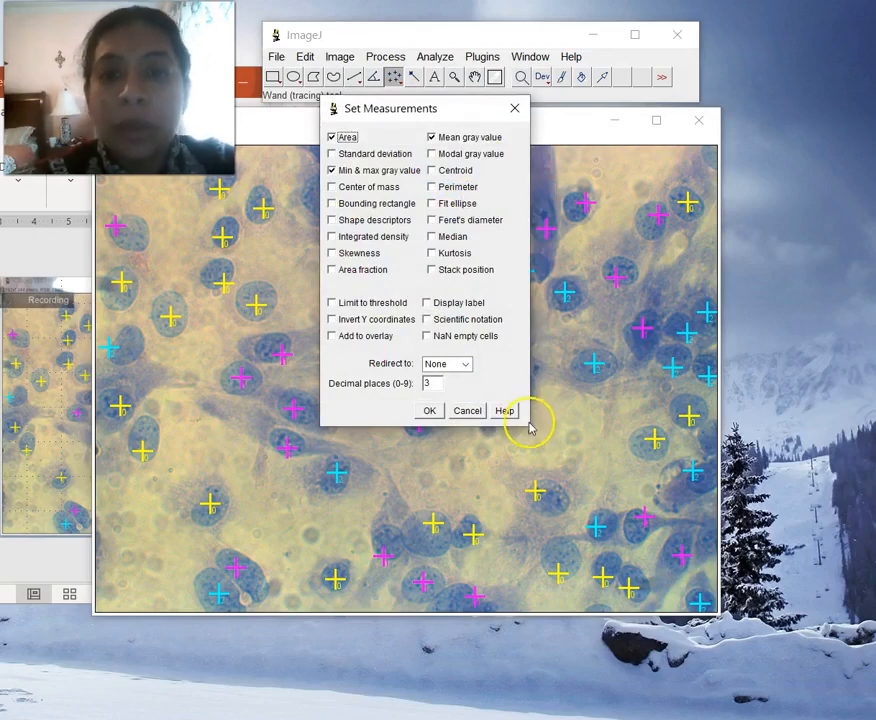
left_click_drag(533, 425, 630, 475)
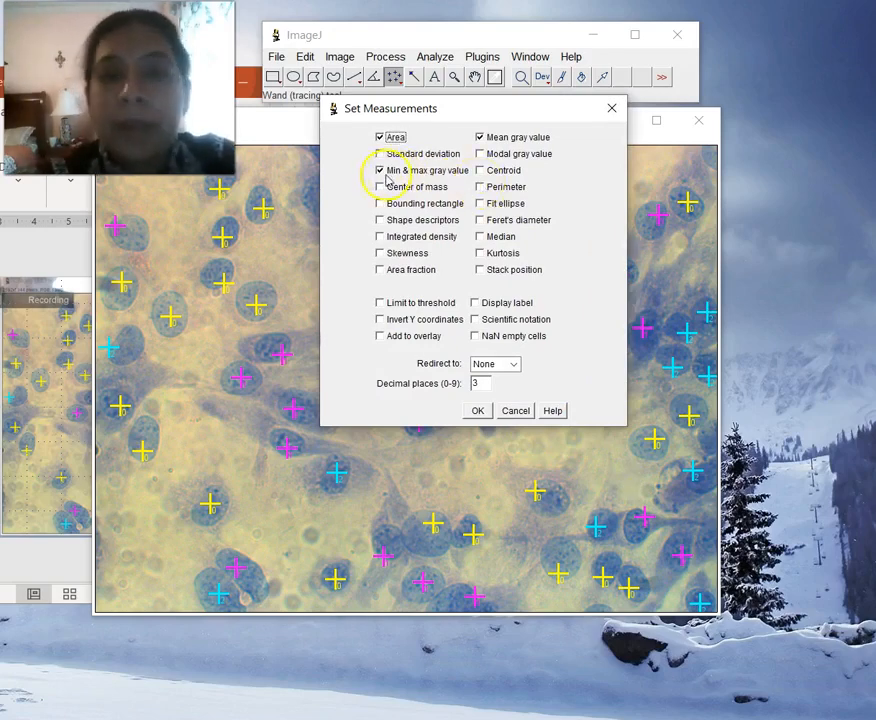
left_click(378, 174)
left_click(380, 174)
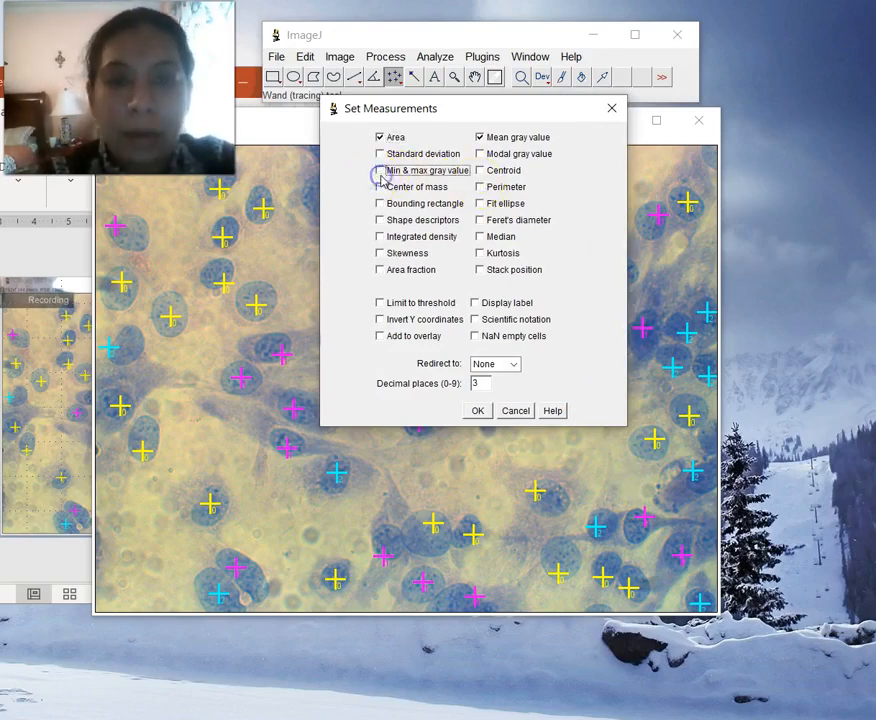
left_click(480, 137)
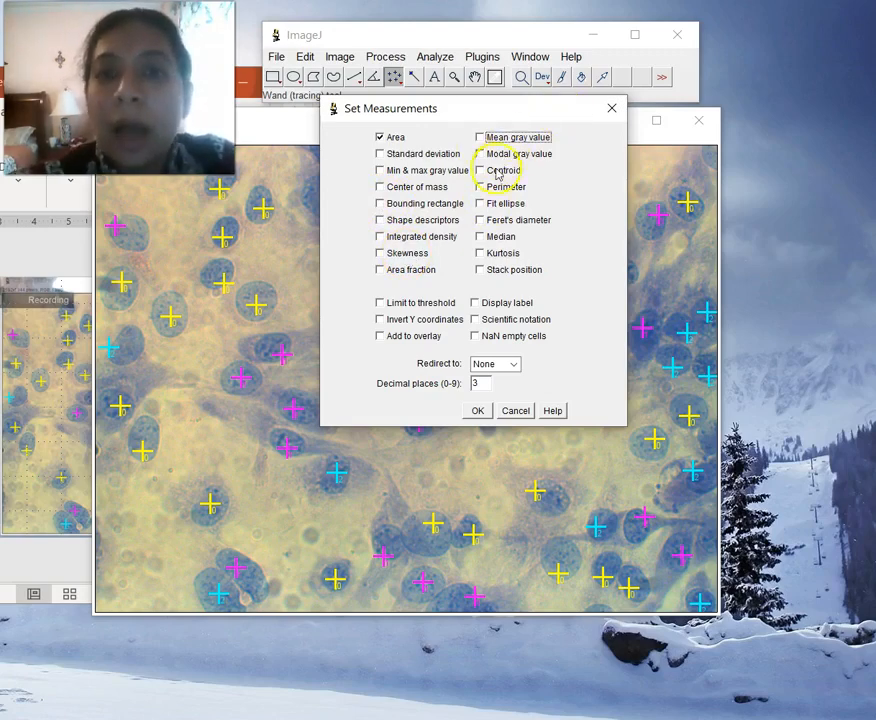
- Add Fit ellipse and Shape descriptors to the measurements, edit the number of decimal places and apply the settings
left_click(480, 204)
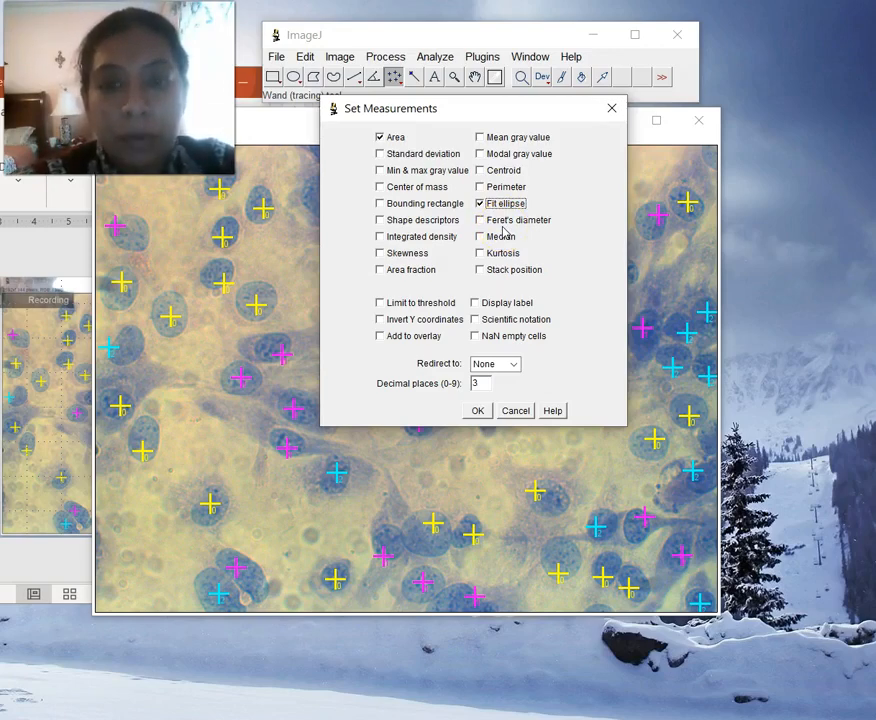
left_click(393, 223)
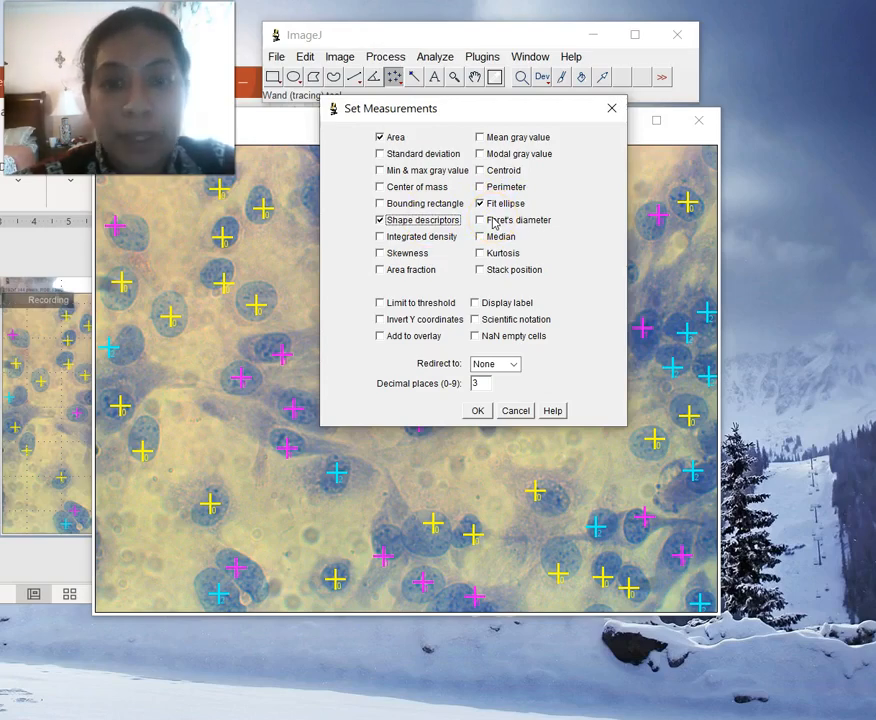
left_click(479, 414)
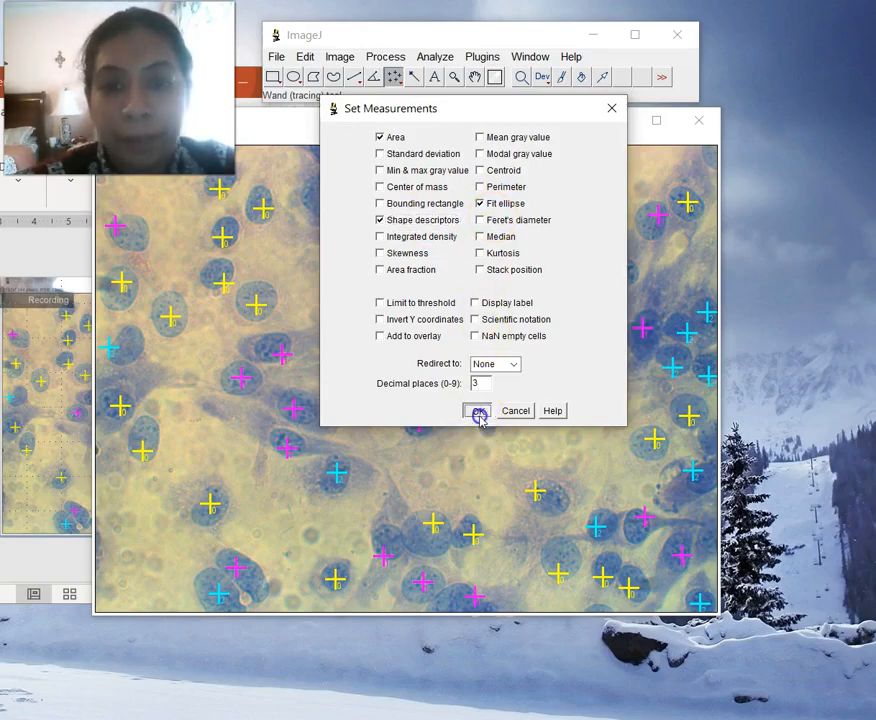
left_click(480, 383)
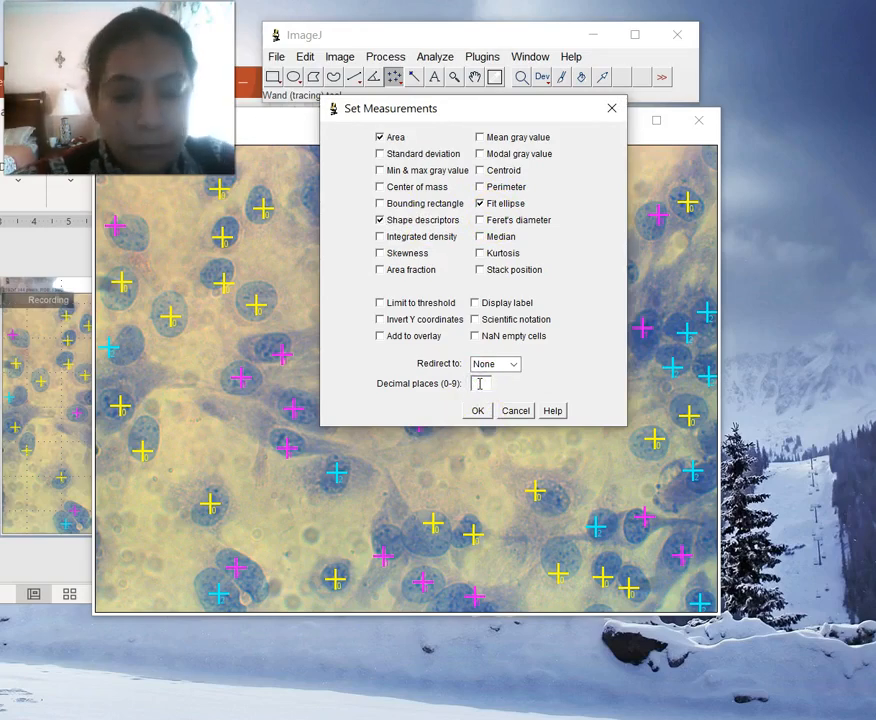
left_click(474, 409)
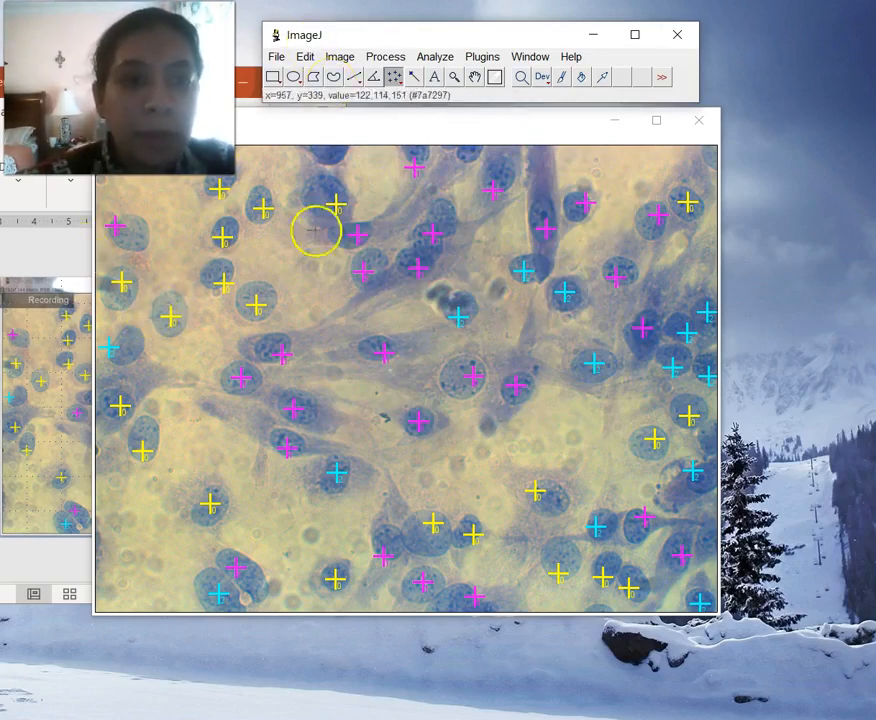
left_click(341, 58)
left_click(430, 60)
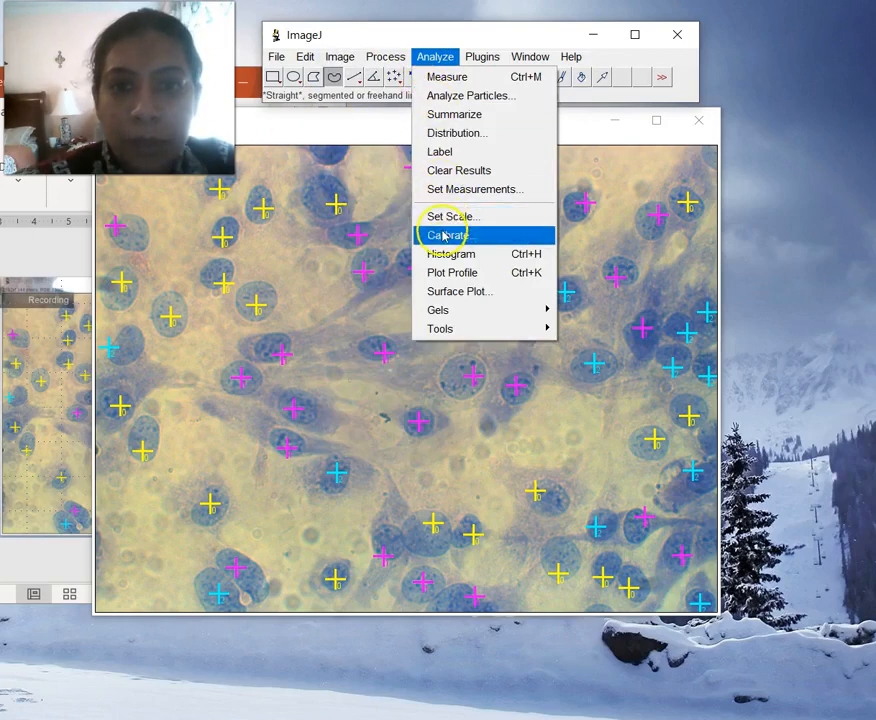
left_click(457, 38)
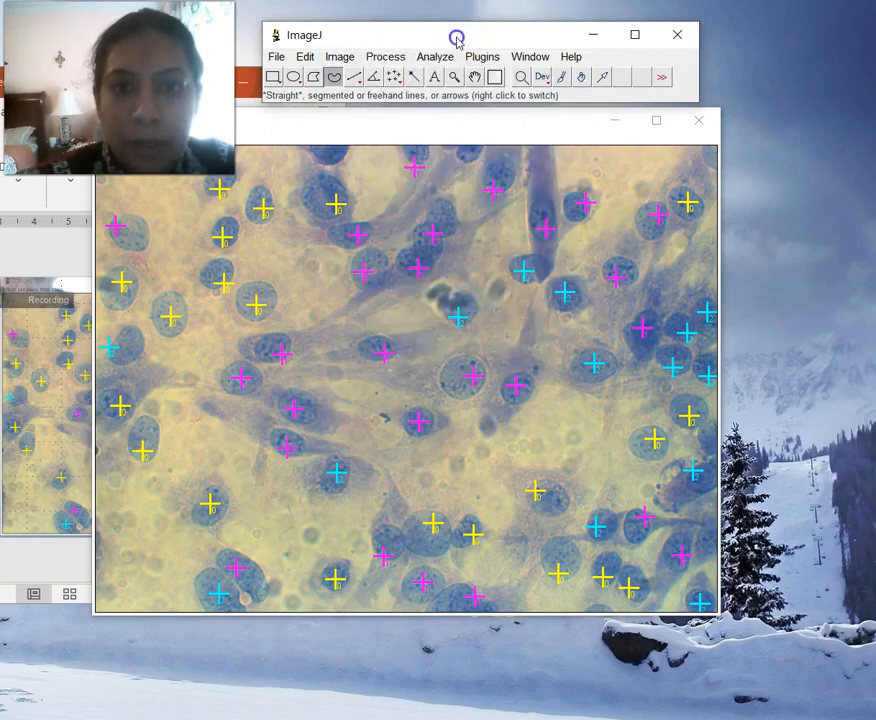
double_click(393, 77)
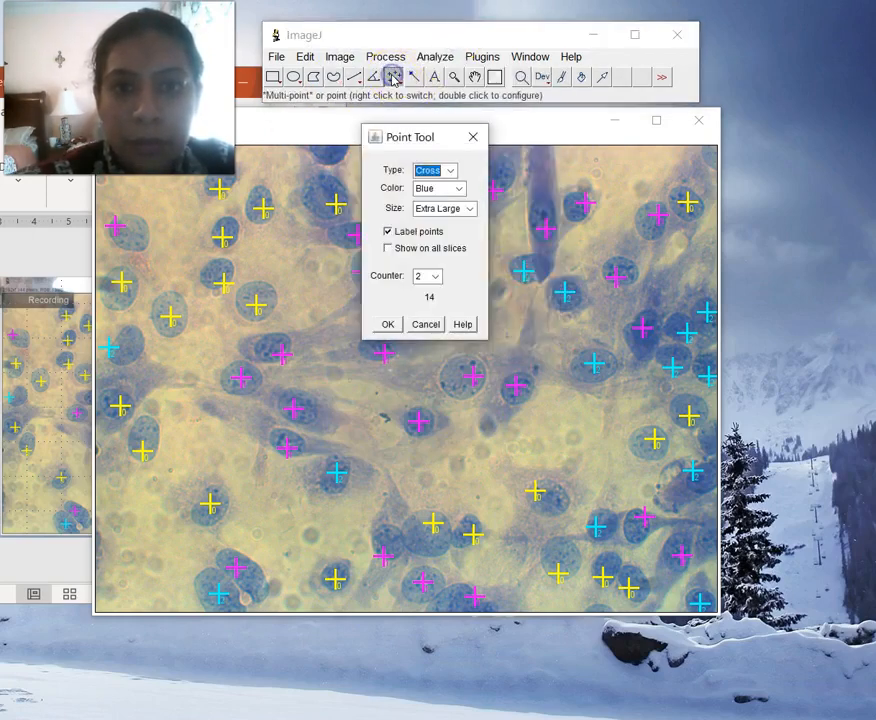
left_click(390, 249)
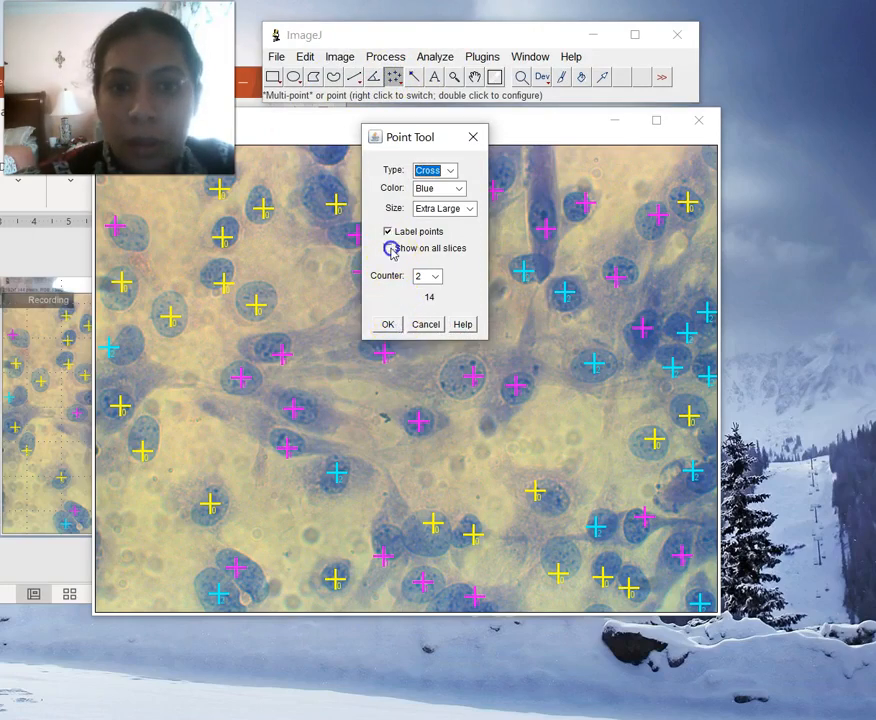
left_click(389, 324)
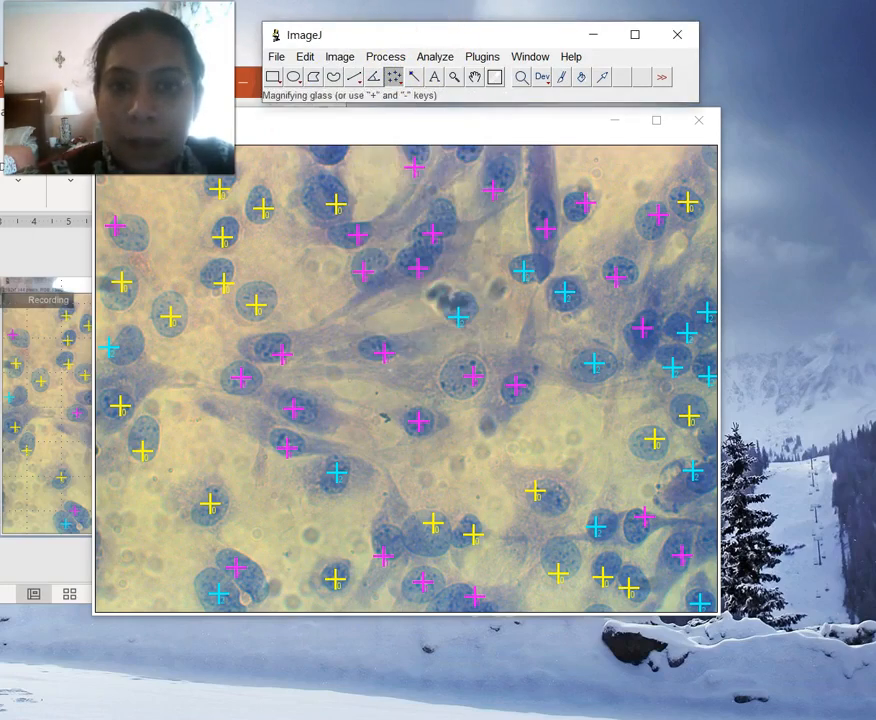
- Outline the pale round cell in the image's upper-left area with a freehand selection, measure it, and move the widened Results window off the image
left_click(334, 78)
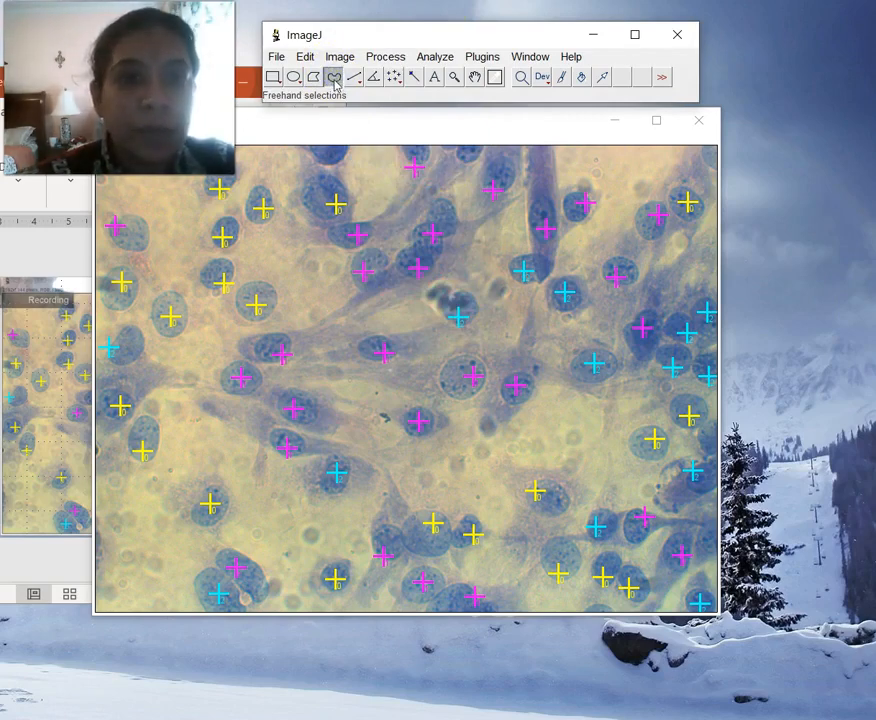
left_click(223, 314)
left_click(484, 241)
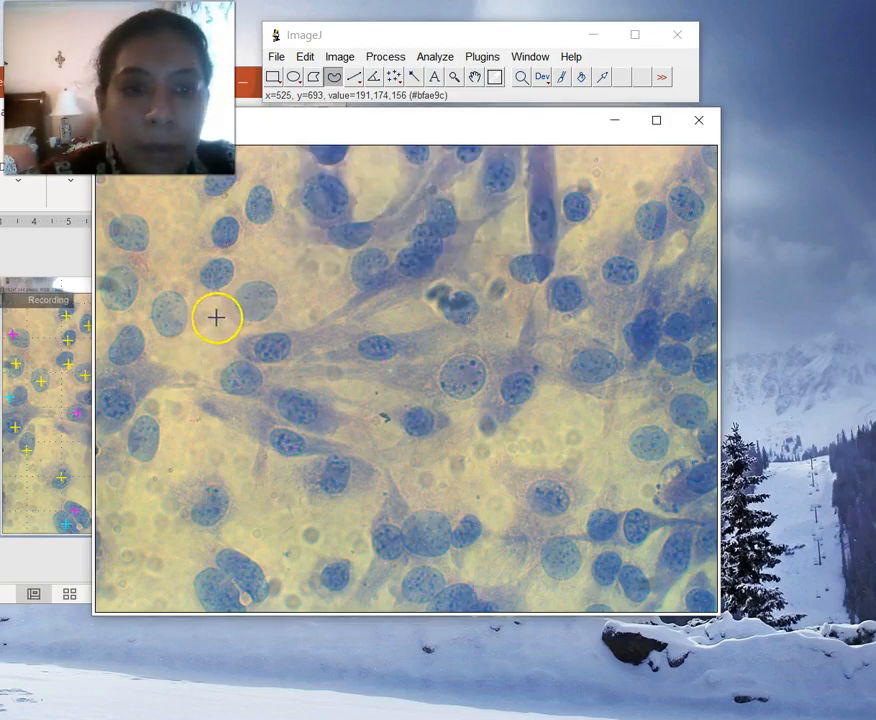
mouse_move(223, 307)
left_mouse_down()
mouse_move(246, 332)
mouse_move(271, 327)
mouse_move(293, 311)
mouse_move(291, 287)
mouse_move(255, 262)
mouse_move(222, 292)
mouse_move(225, 307)
left_mouse_up()
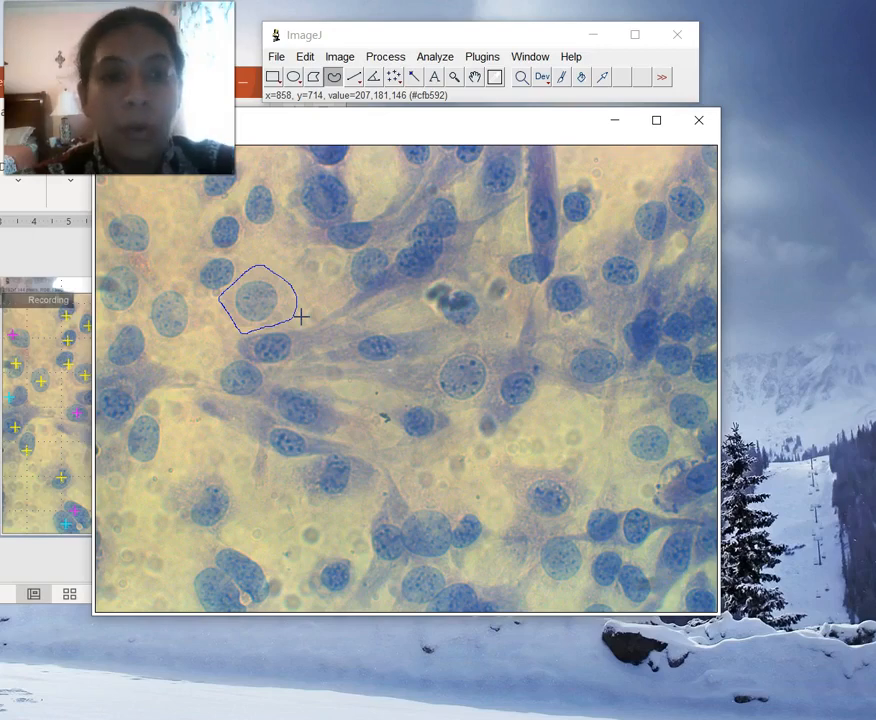
left_click(435, 57)
left_click(432, 78)
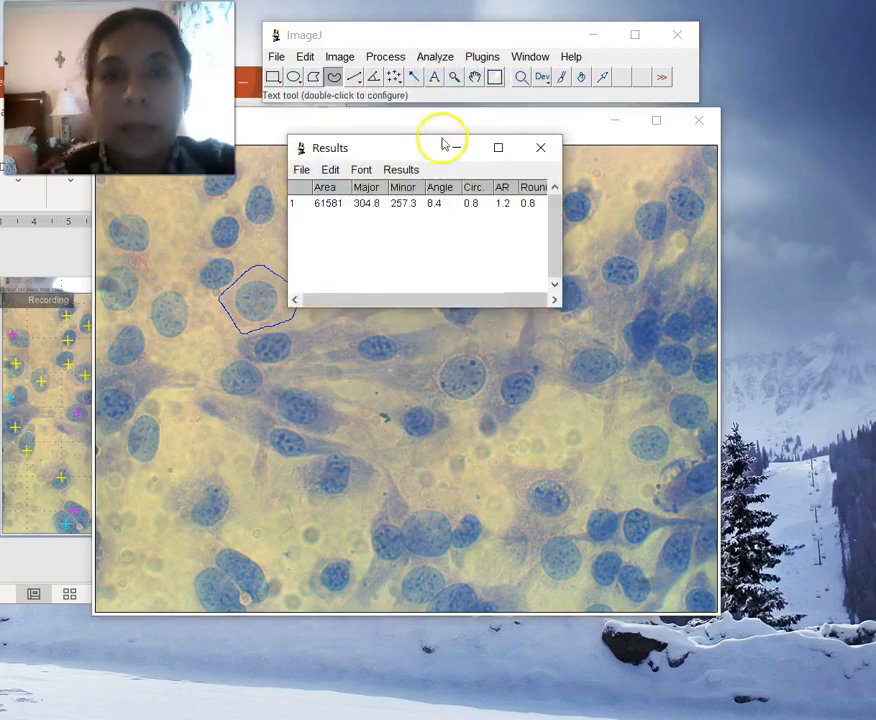
left_click_drag(563, 229, 820, 222)
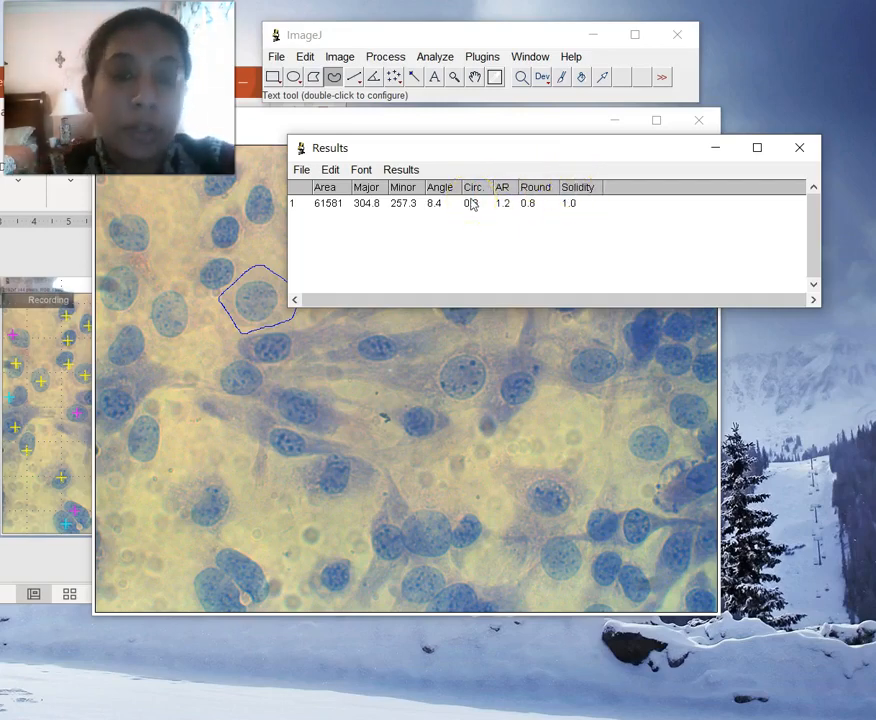
left_click_drag(551, 150, 868, 78)
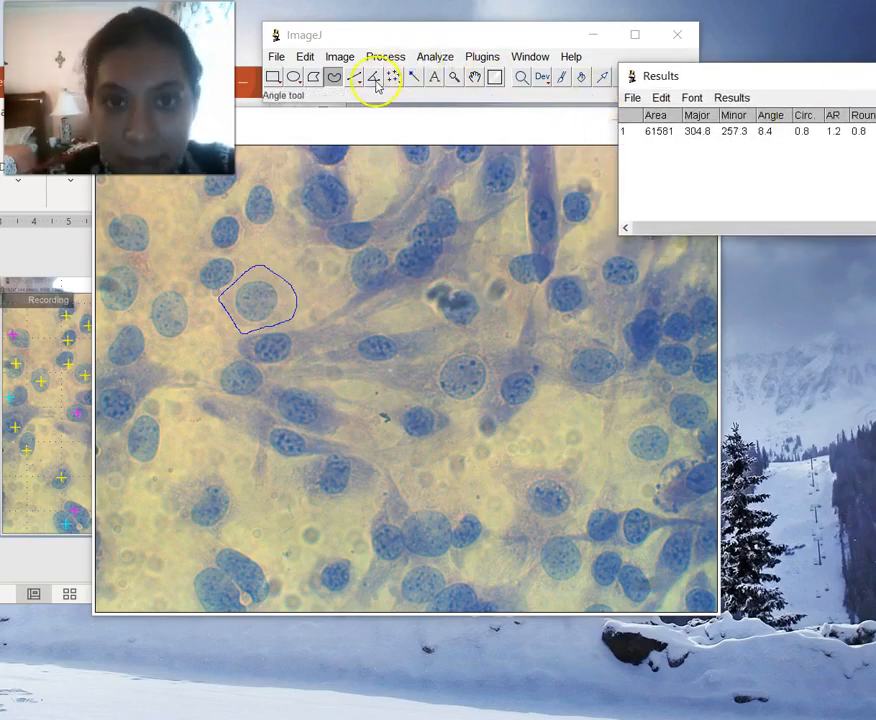
- Trace the long spindle-shaped cell in the lower-left part of the image with a freehand selection, measure it and compare both results
left_click(334, 80)
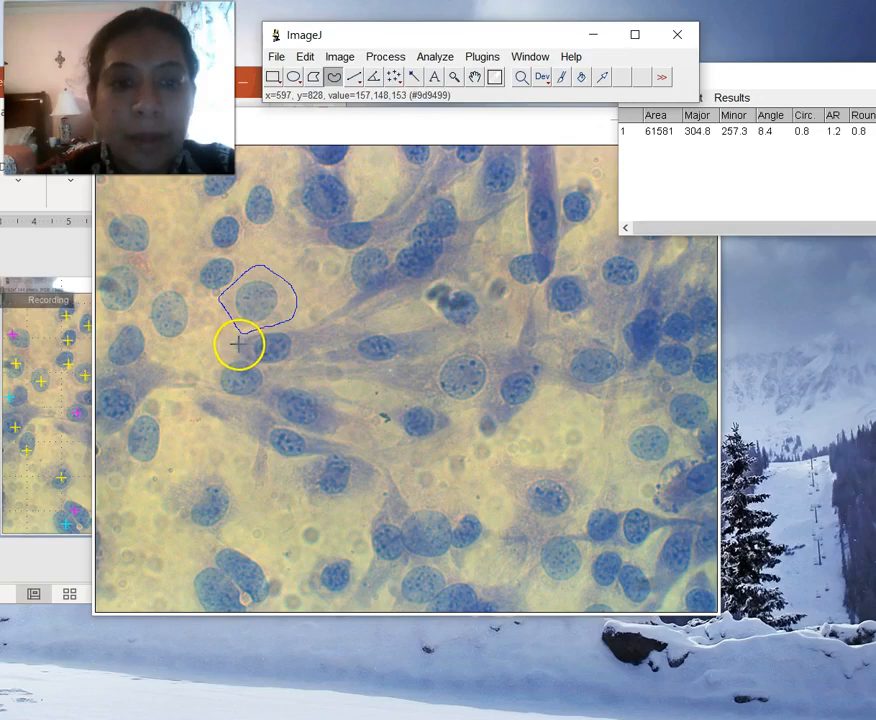
mouse_move(199, 393)
left_mouse_down()
mouse_move(293, 432)
mouse_move(383, 453)
mouse_move(332, 457)
mouse_move(257, 440)
mouse_move(193, 393)
left_mouse_up()
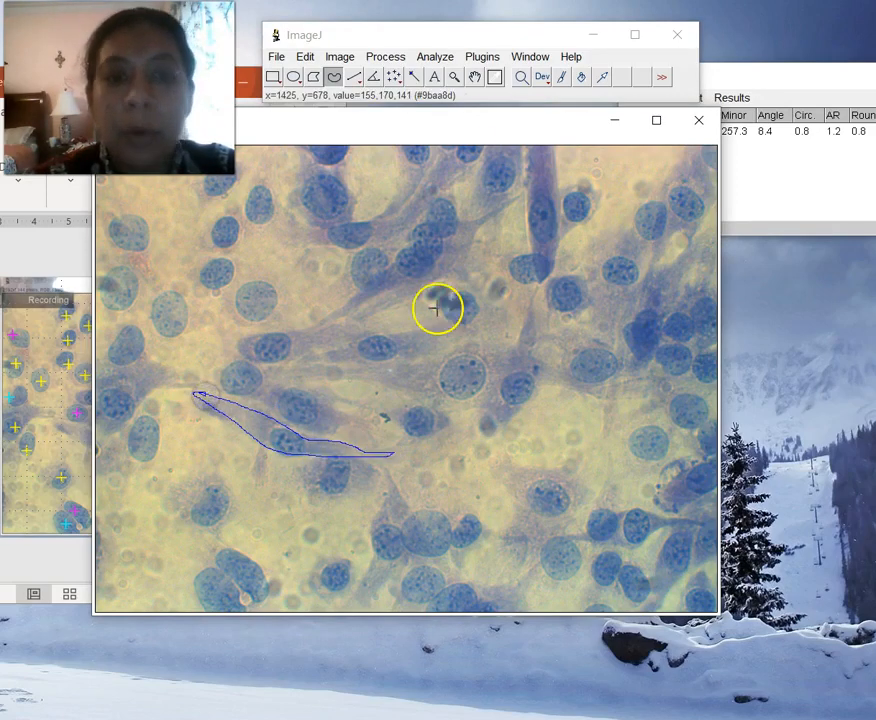
left_click(435, 57)
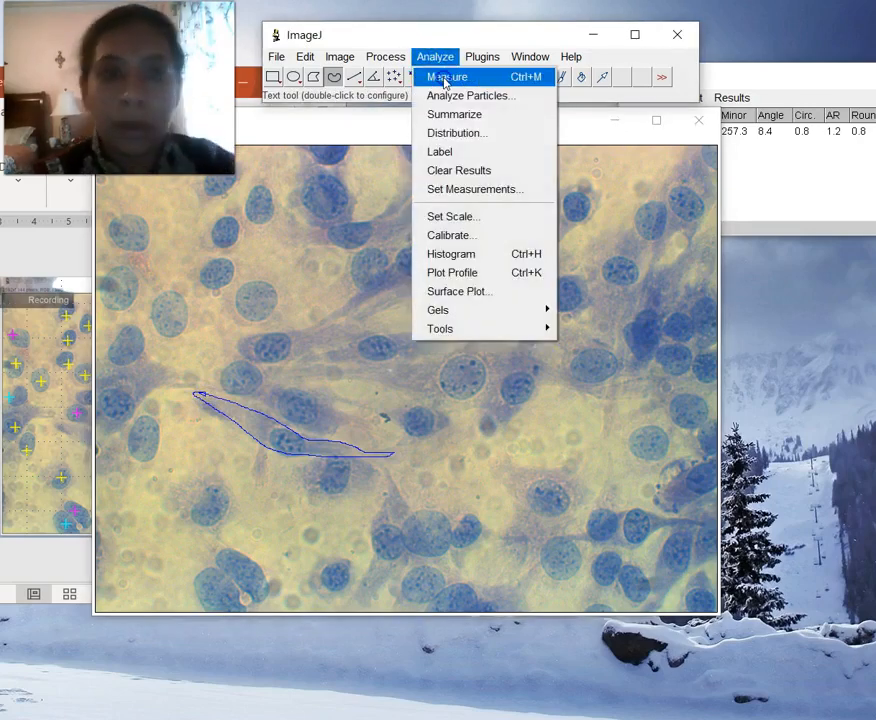
left_click(446, 79)
left_click(778, 70)
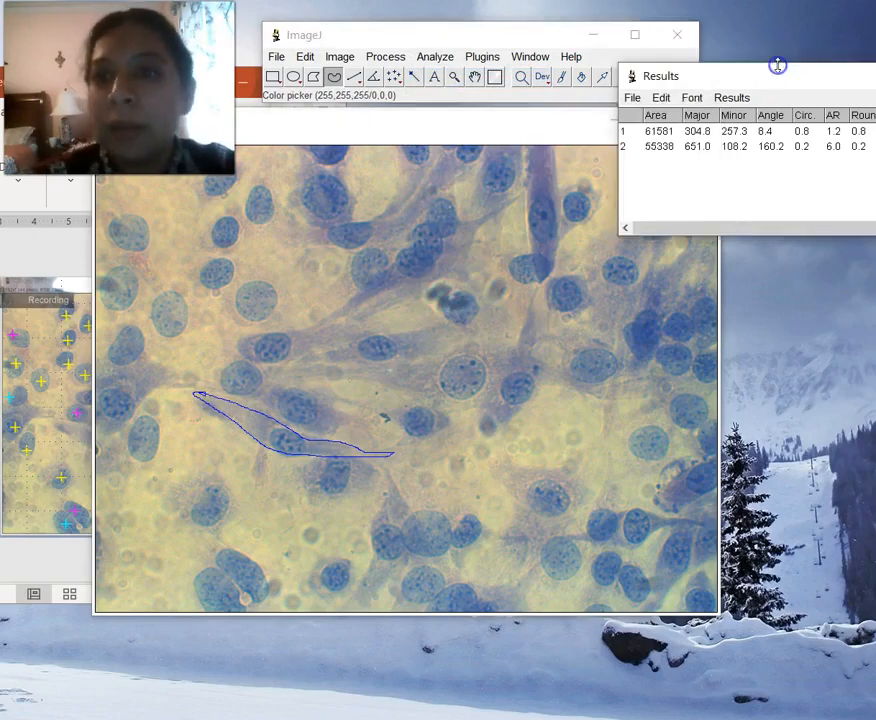
left_click(857, 142)
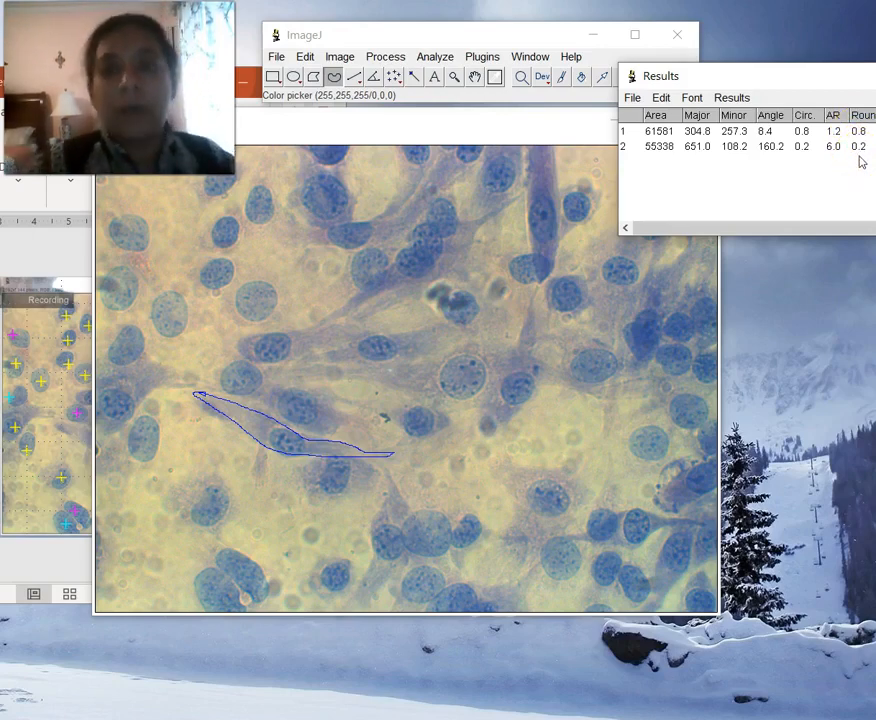
left_click(801, 166)
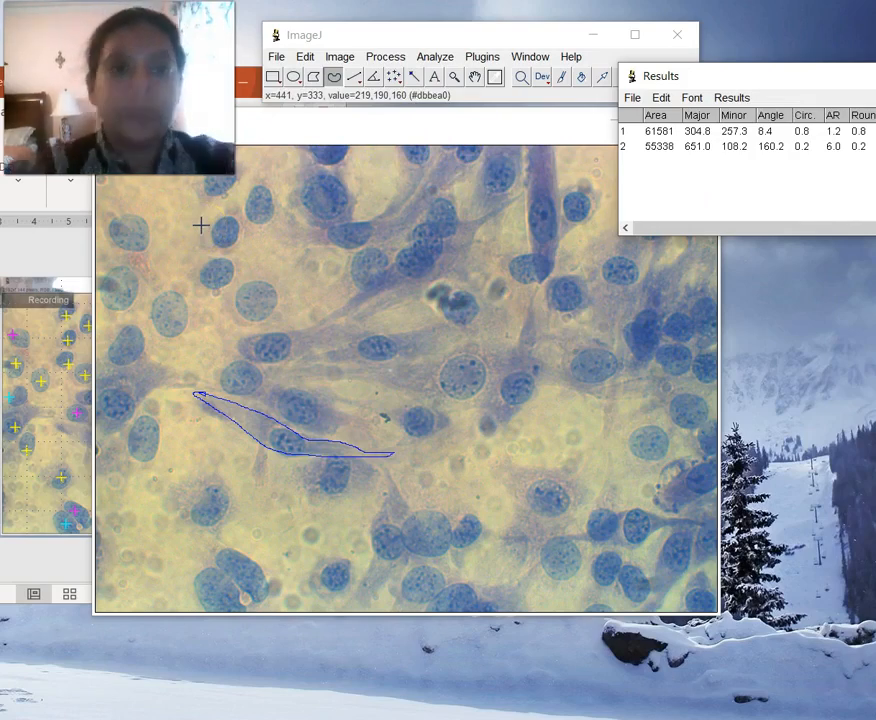
- Outline and measure two more cells: the one at the image's upper-left edge and the one at its top edge
left_click(106, 240)
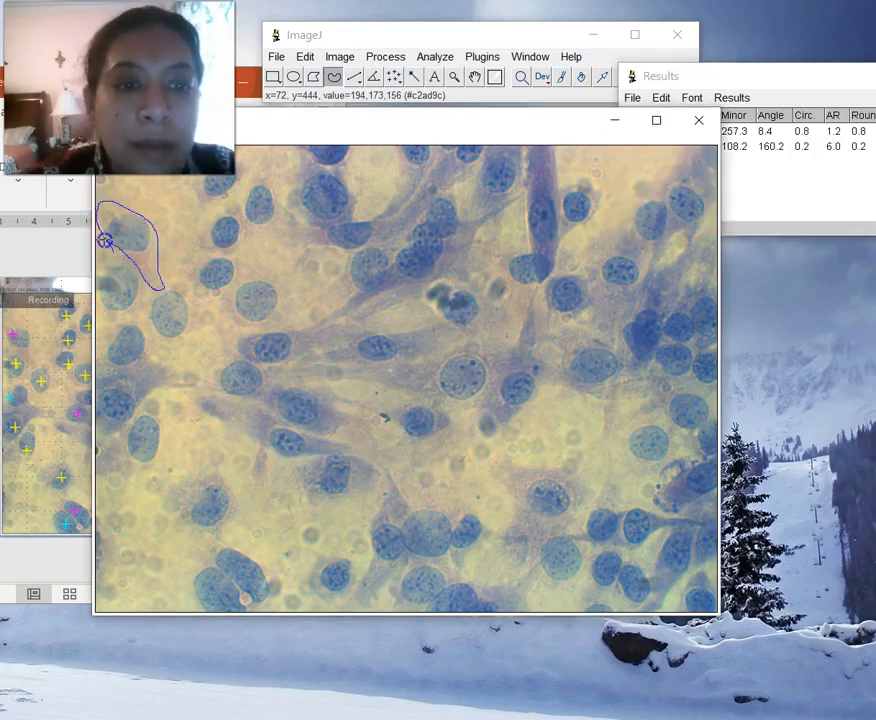
left_click(340, 57)
left_click(444, 75)
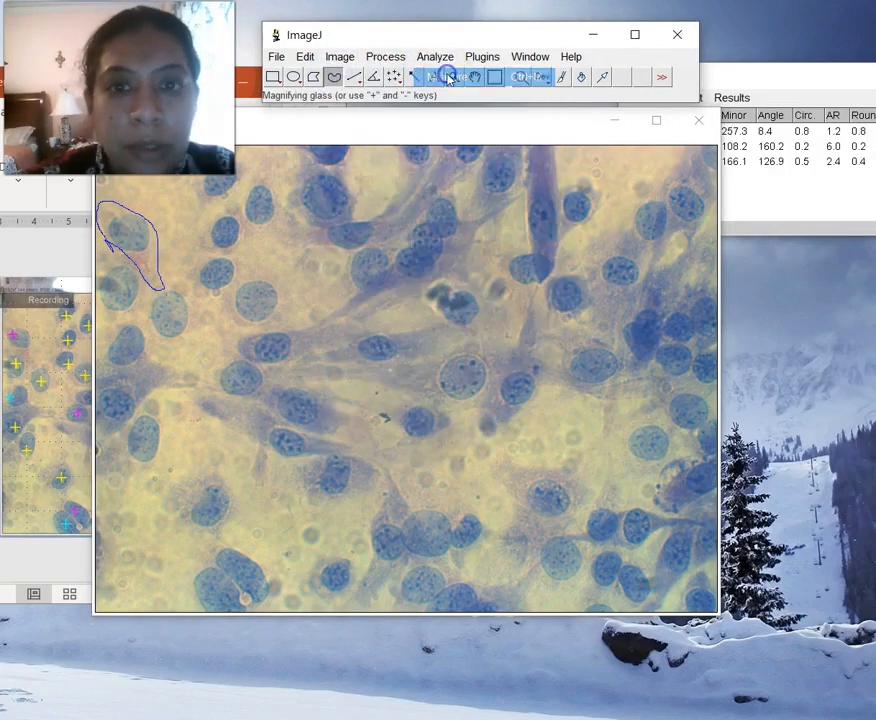
left_click(187, 185)
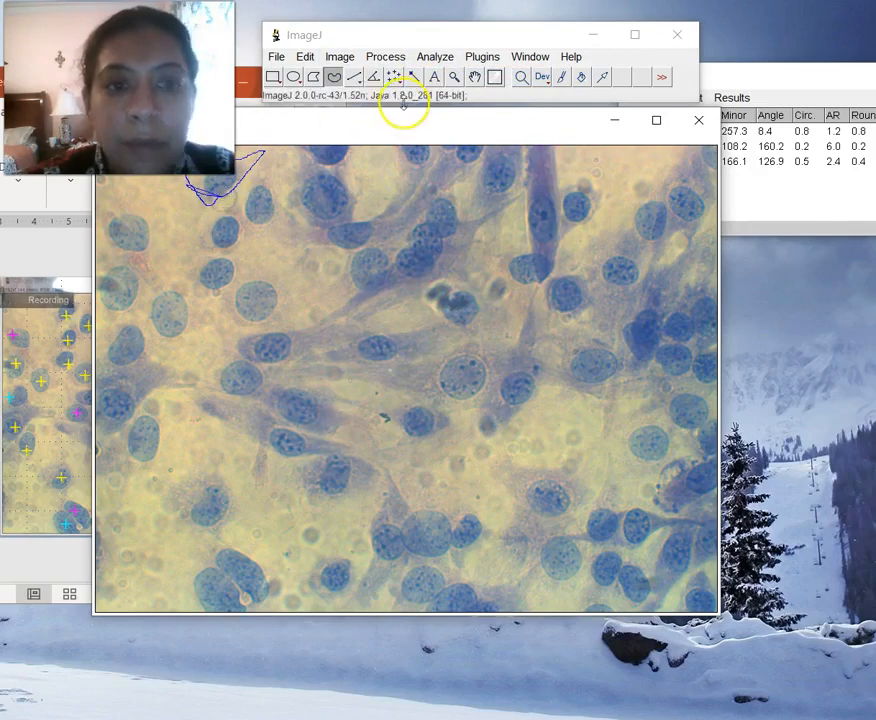
left_click(427, 58)
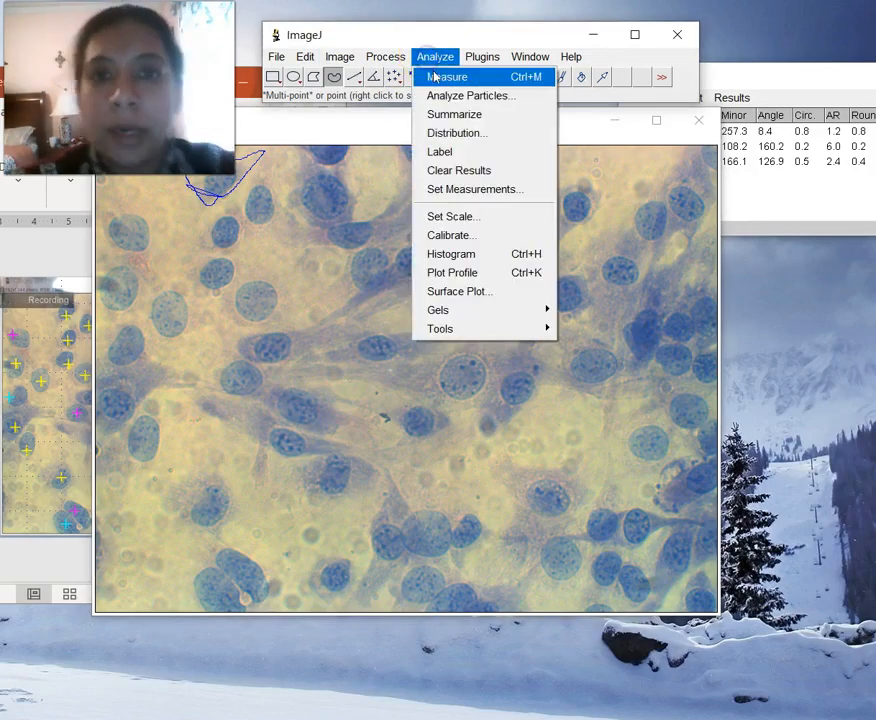
left_click(432, 238)
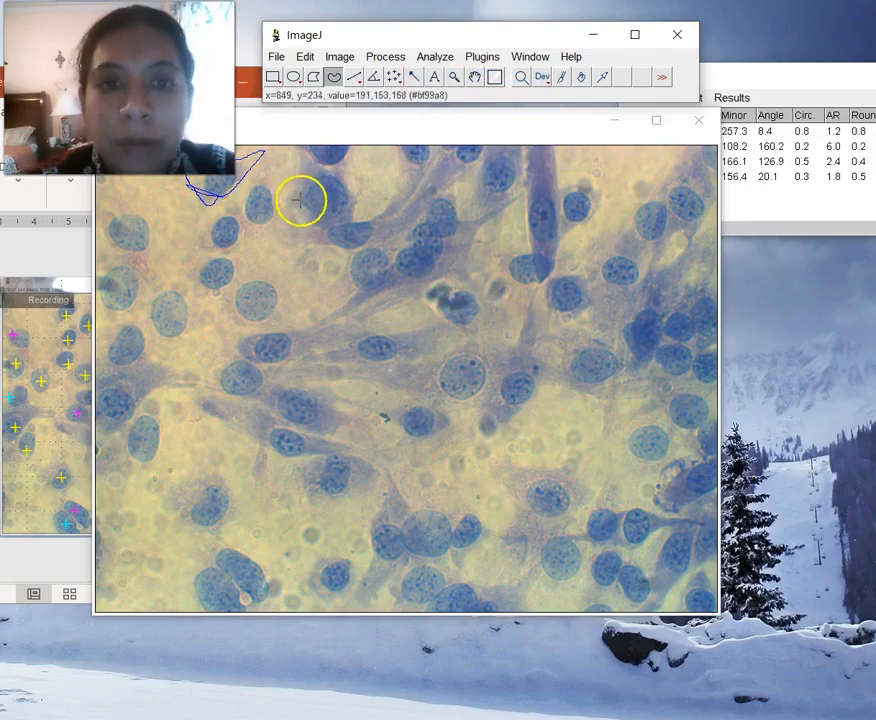
- Outline the large dark-nucleus cell near the image's top edge with a freehand selection and measure it
left_click(320, 228)
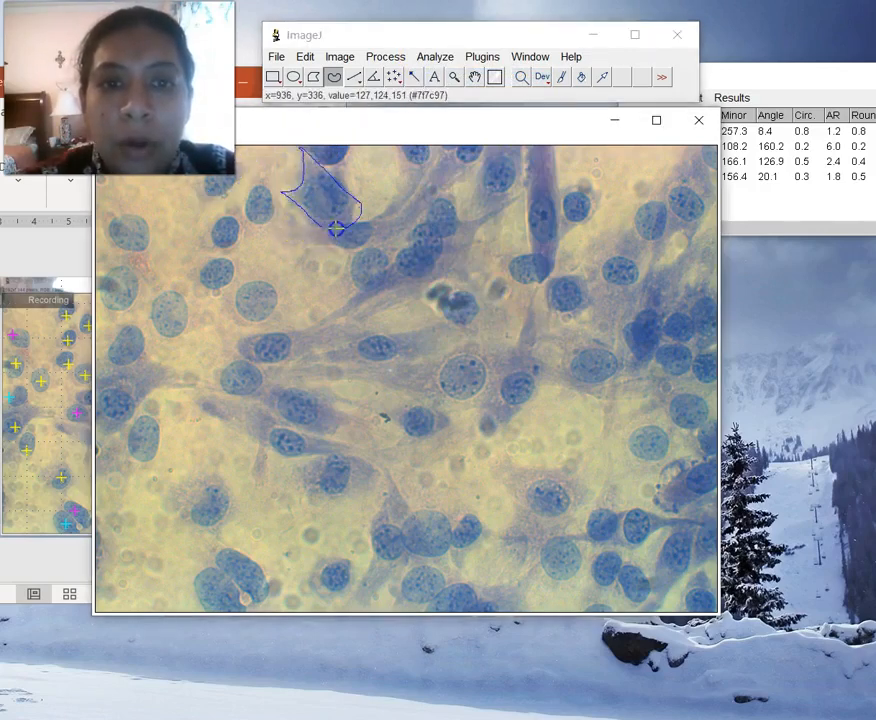
left_click_drag(313, 227, 314, 226)
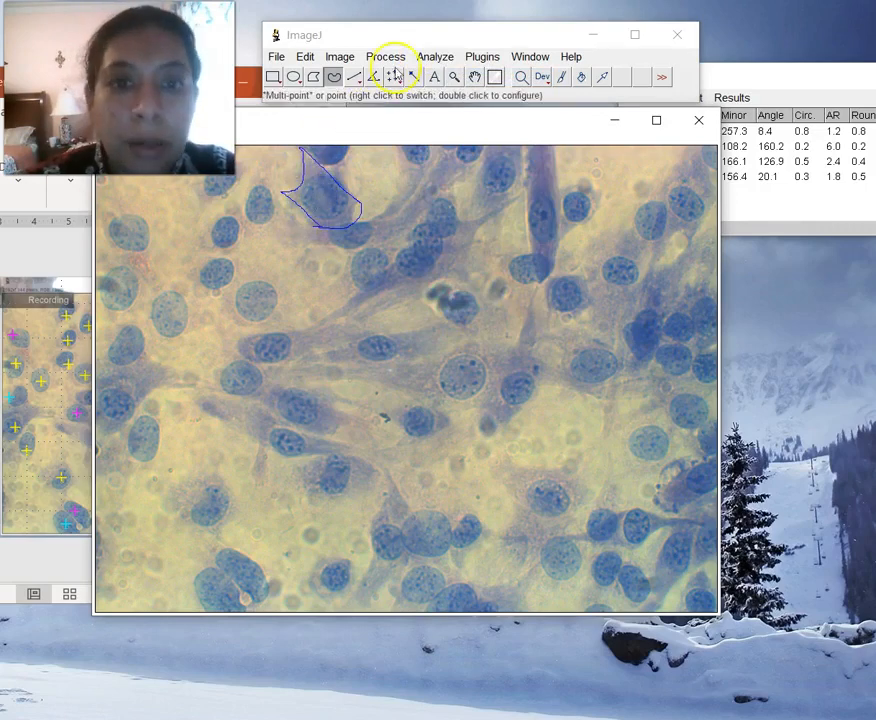
left_click(432, 57)
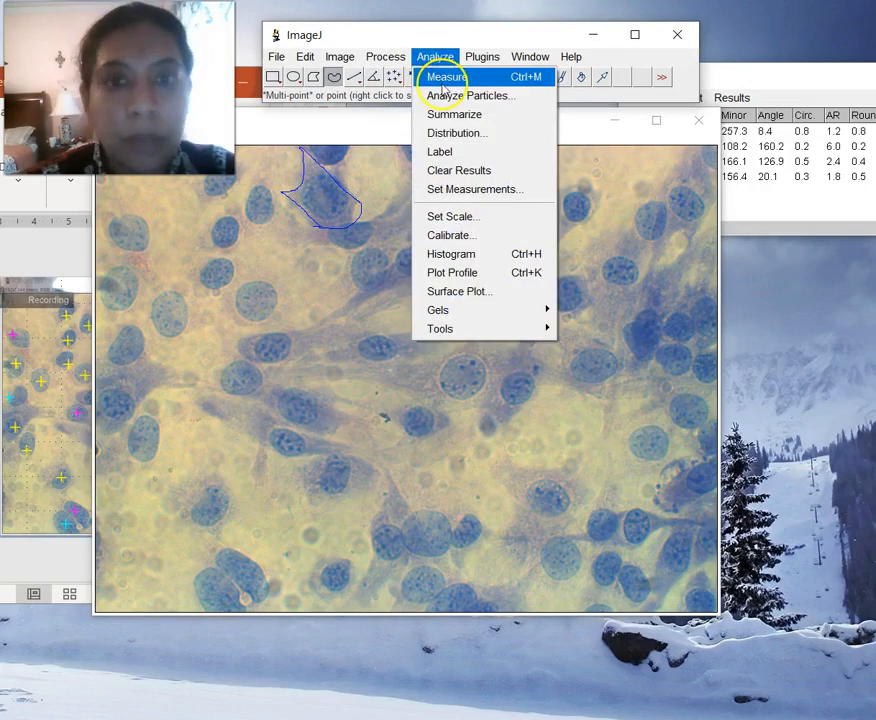
left_click(444, 77)
- Trace a triangular outline around the oval-nucleus cell just left of the large cell near the top edge and measure it
left_click(239, 214)
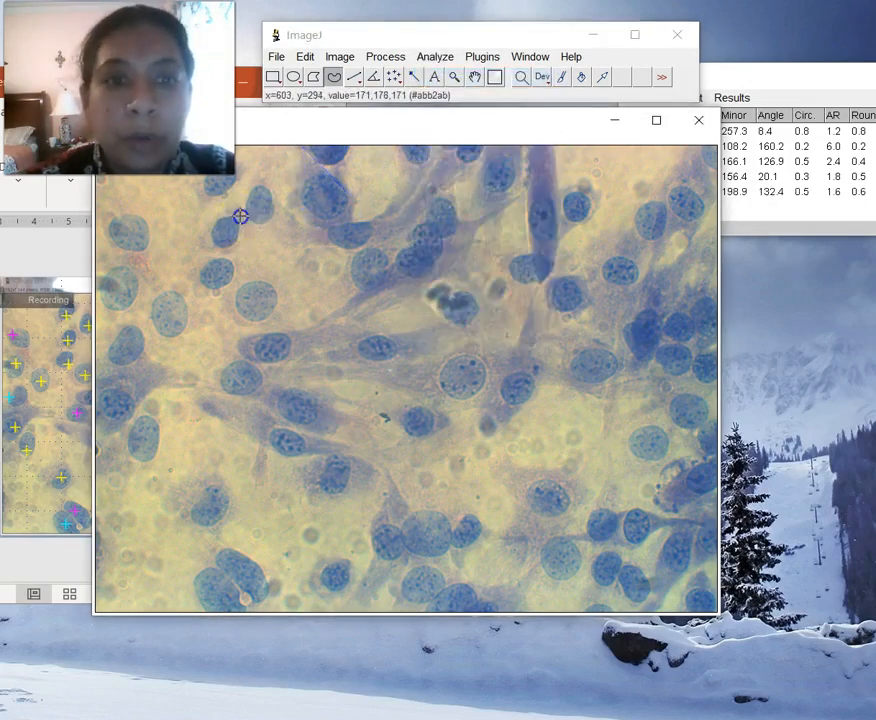
left_click_drag(264, 159, 278, 188)
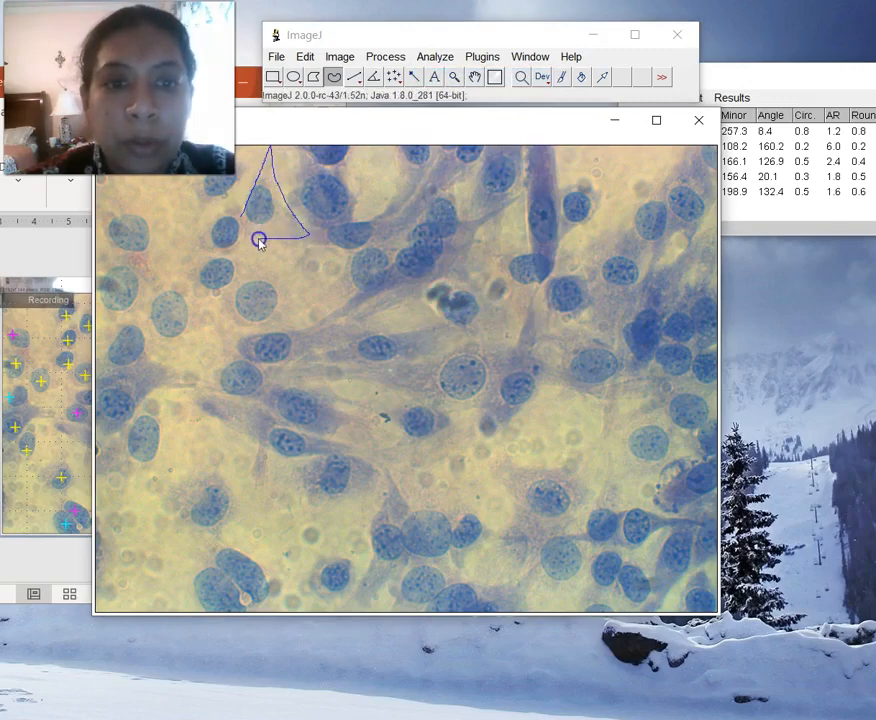
left_click_drag(242, 216, 242, 213)
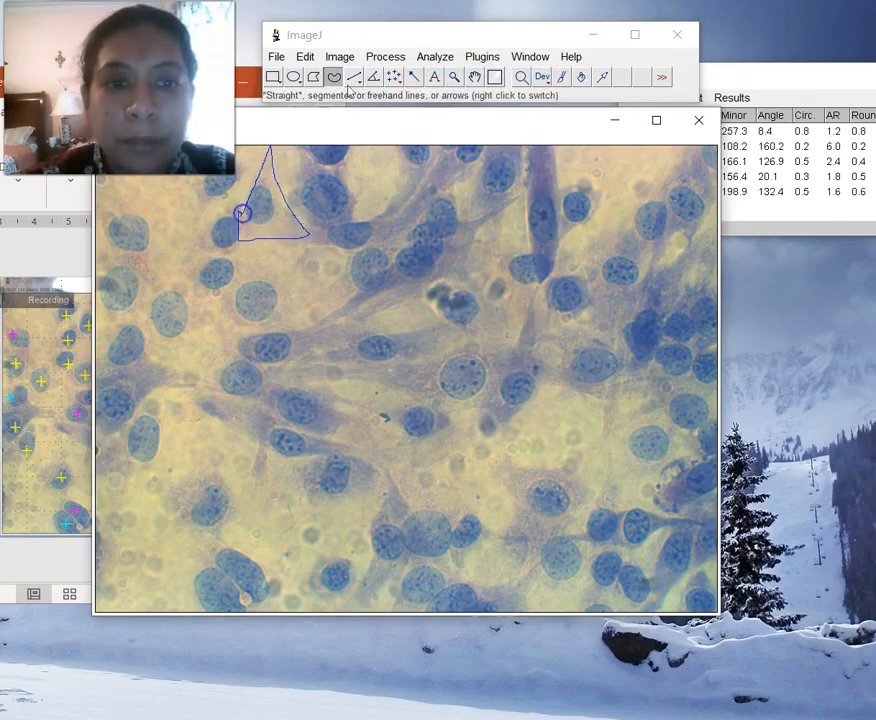
left_click(432, 56)
left_click(438, 80)
- Outline the small dark cell directly below and left of the triangular one and measure it
left_click(225, 239)
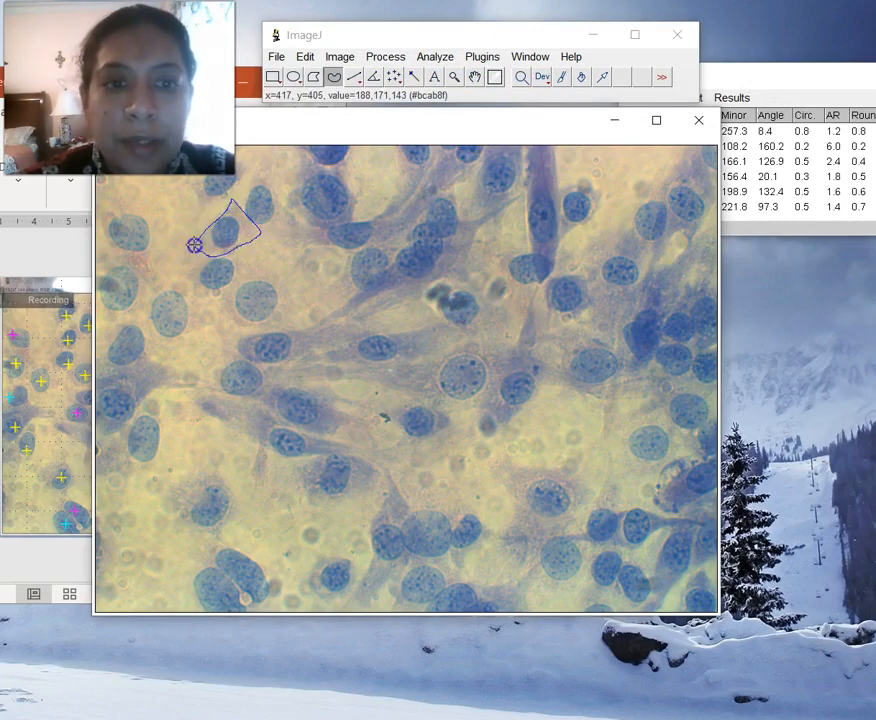
left_click(435, 56)
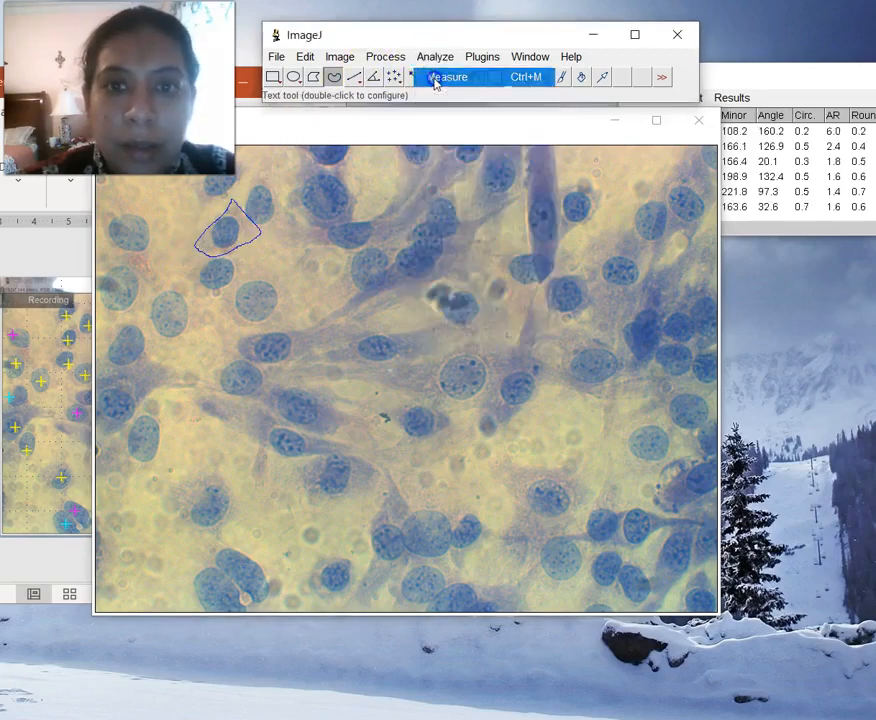
left_click(435, 78)
- Apply Add Noise to the area inside the small dark cell's outline
left_click(305, 57)
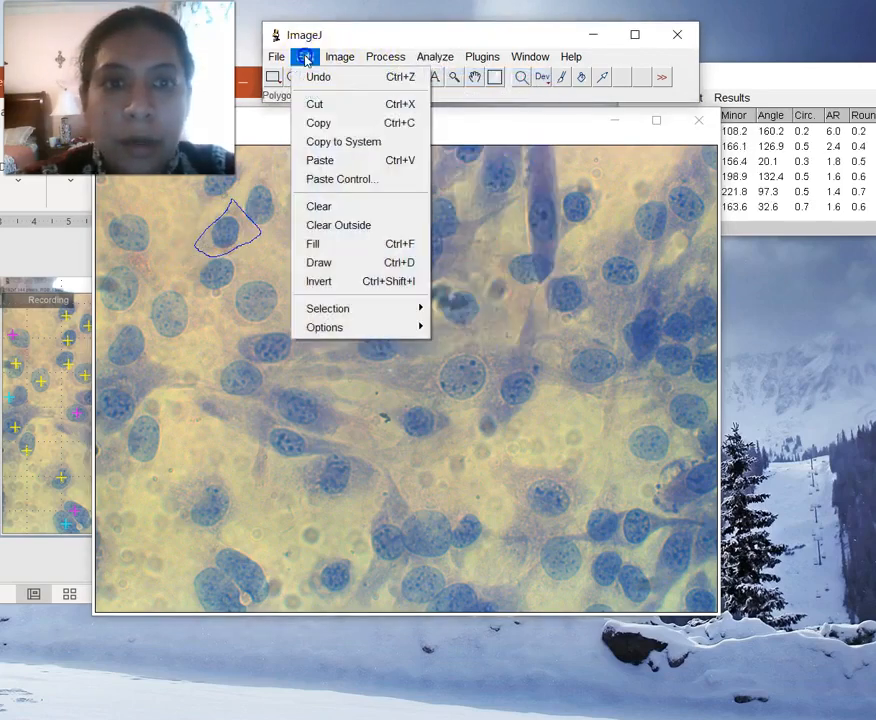
left_click(338, 60)
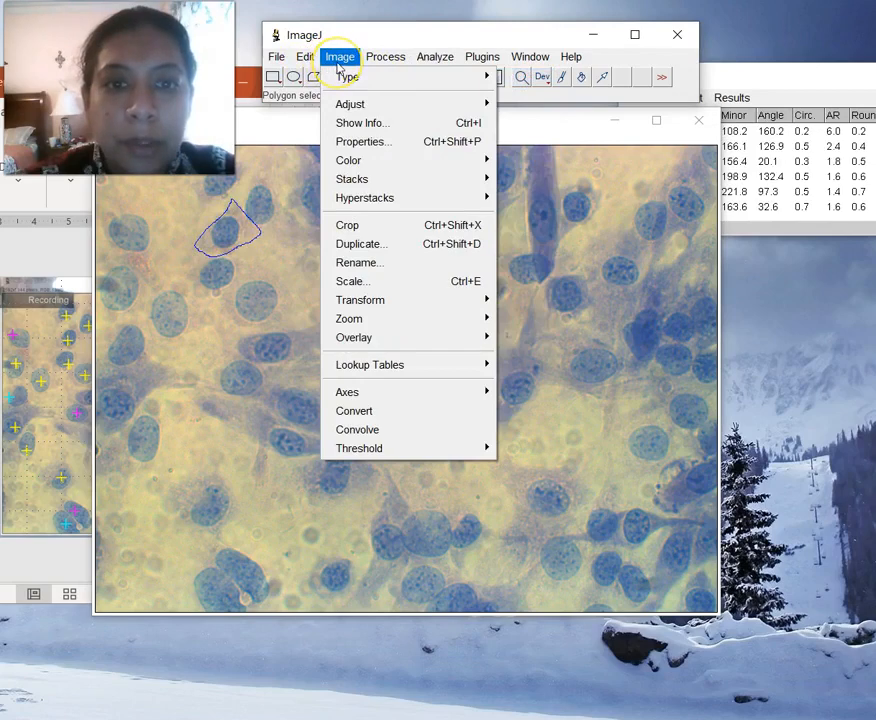
left_click(380, 64)
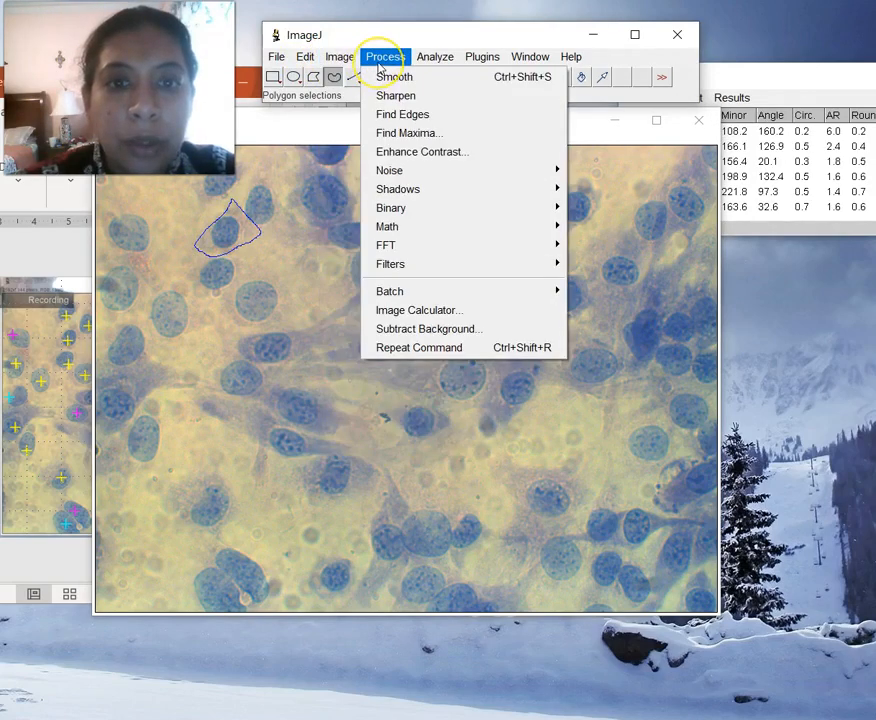
left_click(416, 171)
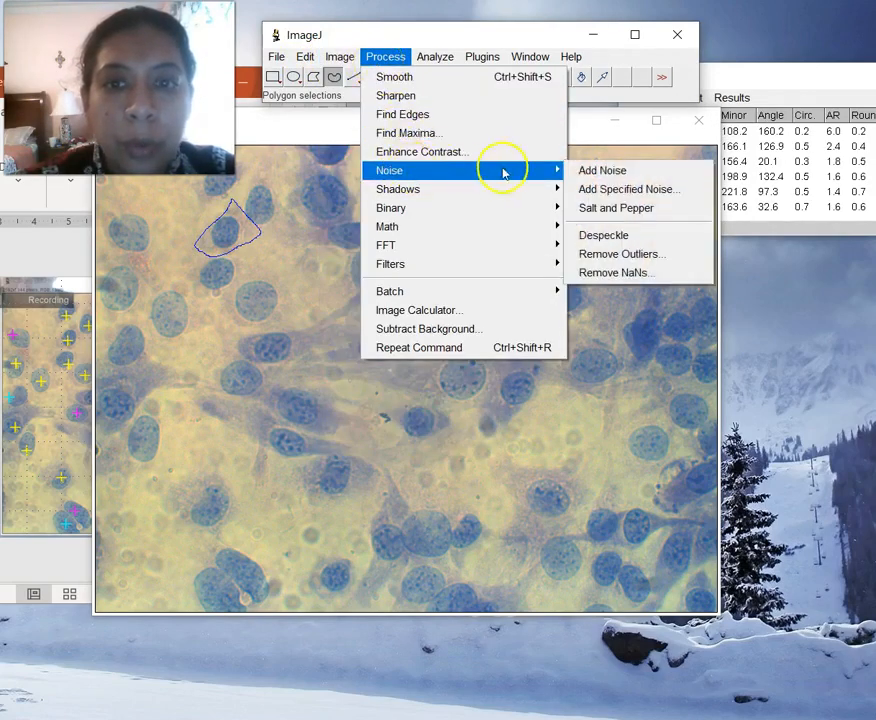
left_click(601, 173)
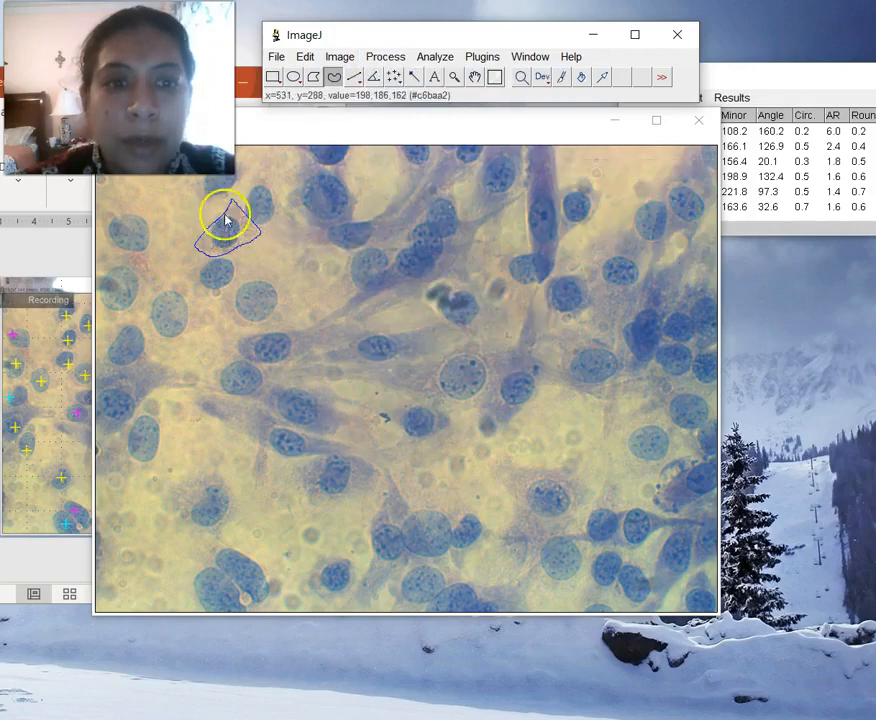
left_click_drag(248, 230, 258, 232)
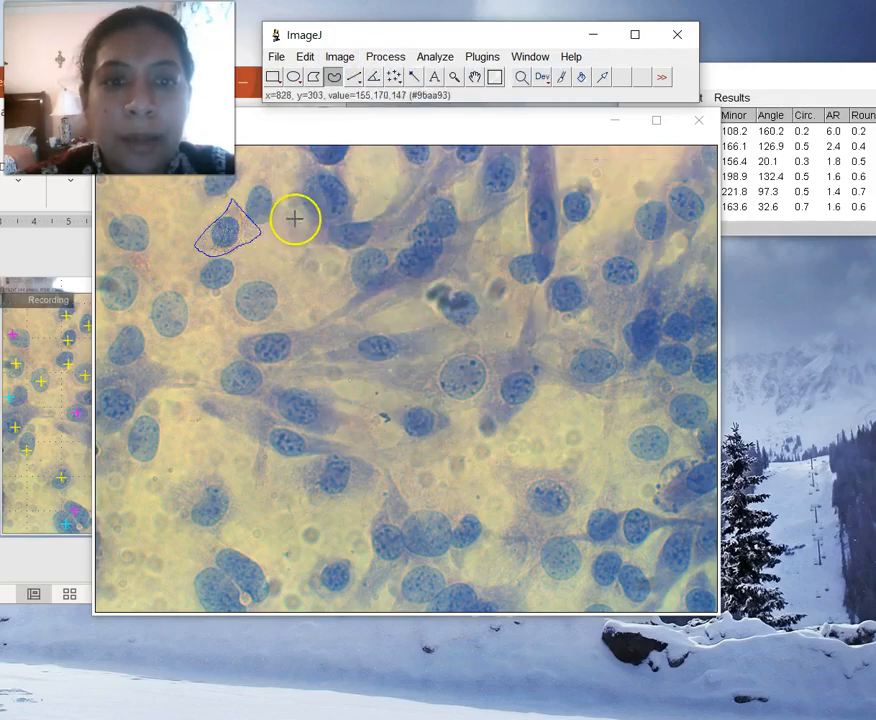
- Outline the elongated area below the large cell near the top edge, try clearing its contents and undo the clearing
left_click(288, 229)
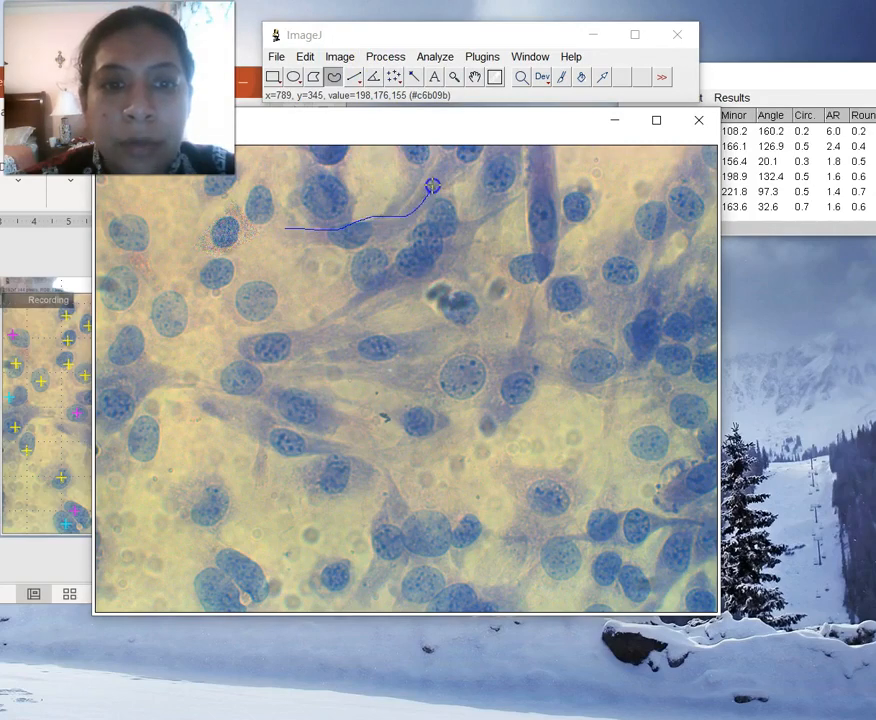
left_click_drag(432, 187, 428, 189)
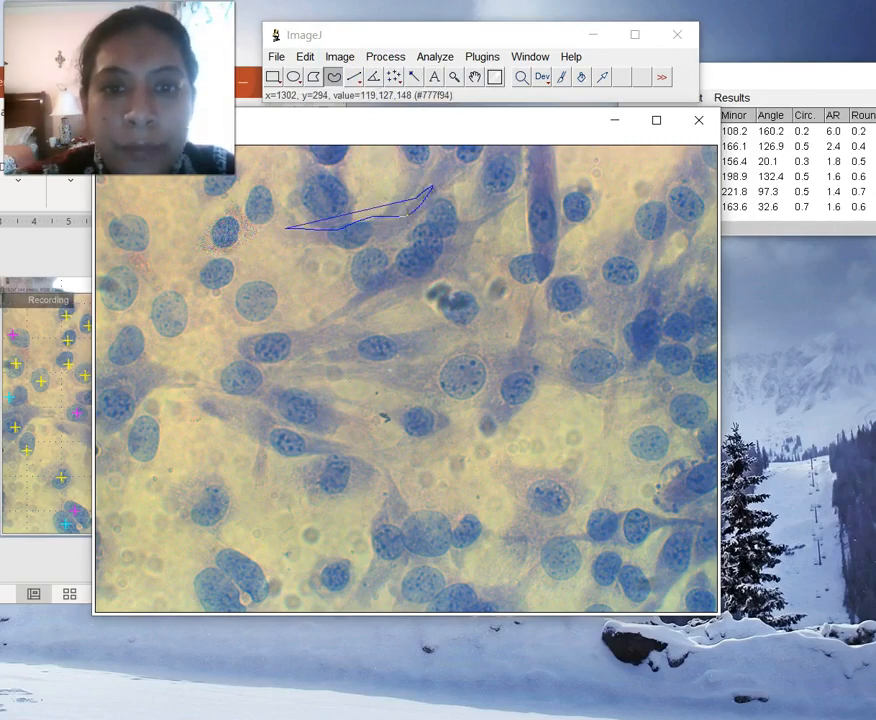
key("BackSpace")
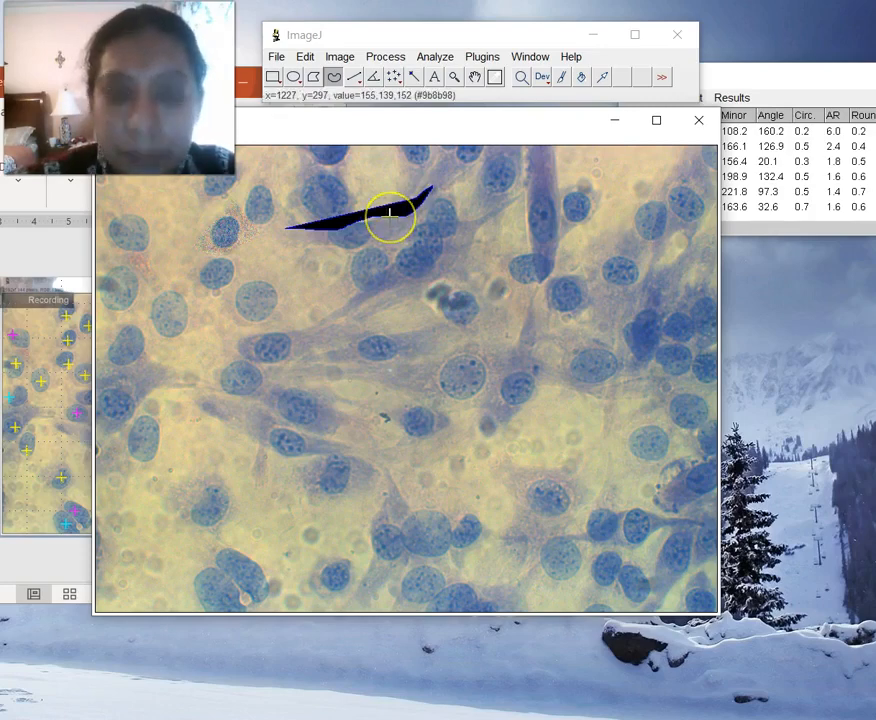
key("ctrl+z")
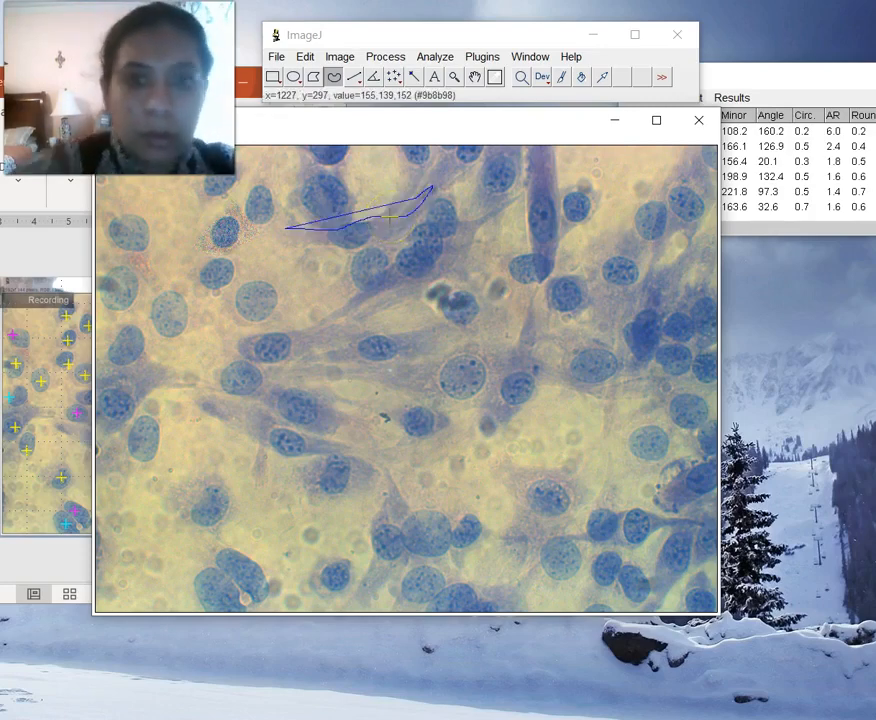
left_click(288, 237)
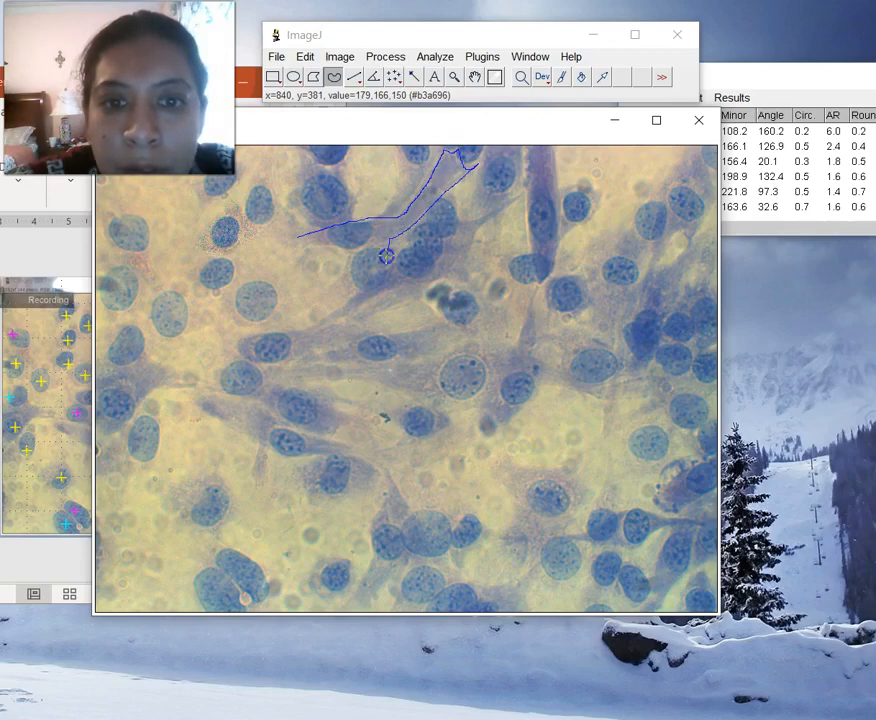
left_click_drag(364, 264, 366, 263)
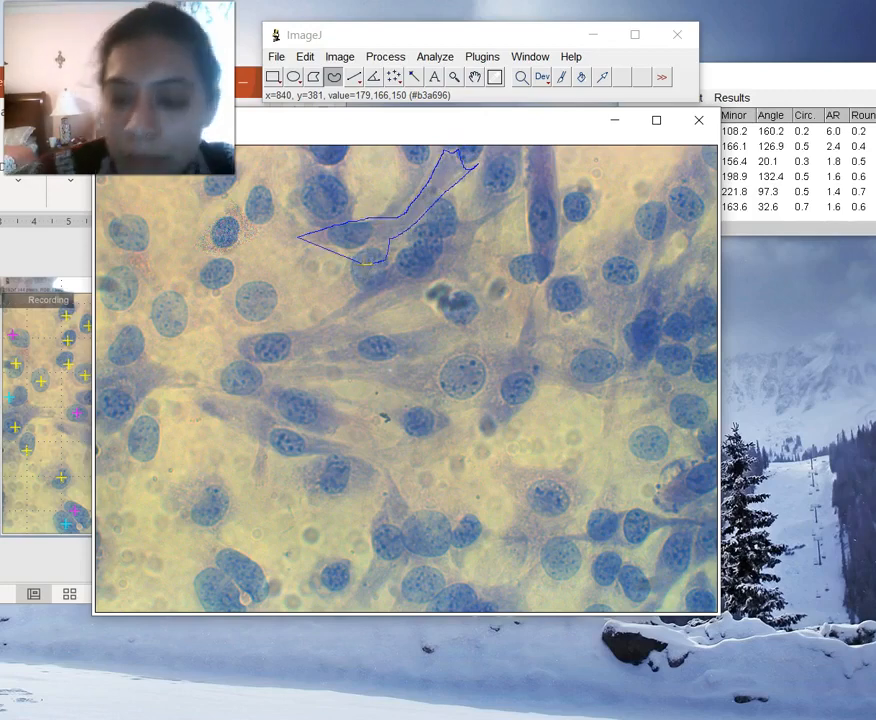
left_click(303, 254)
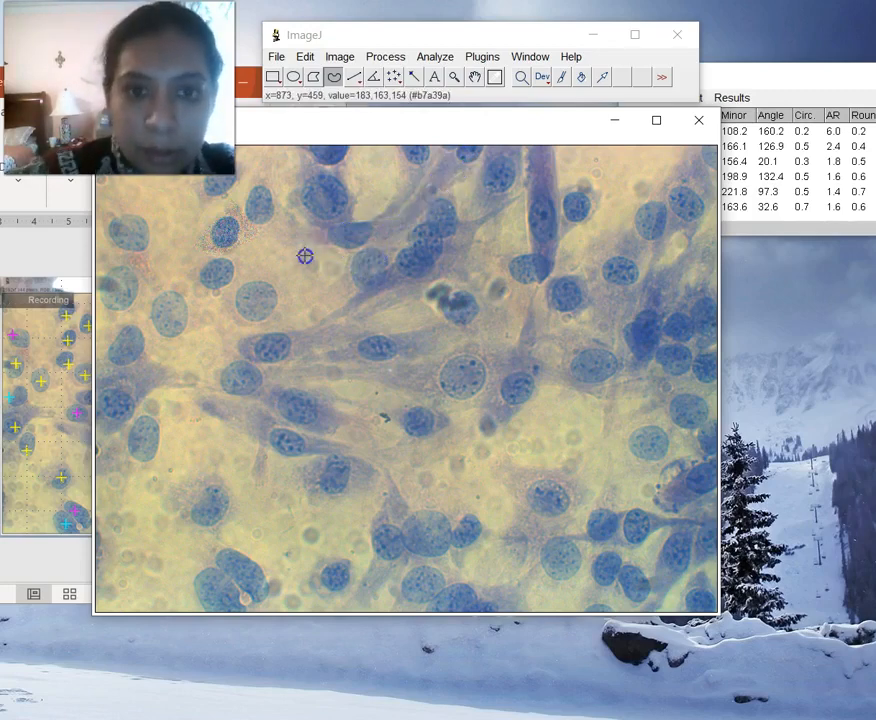
- Trace a freehand outline around the long curved cell below the large cell near the image's top edge and measure it
left_click_drag(301, 244, 346, 248)
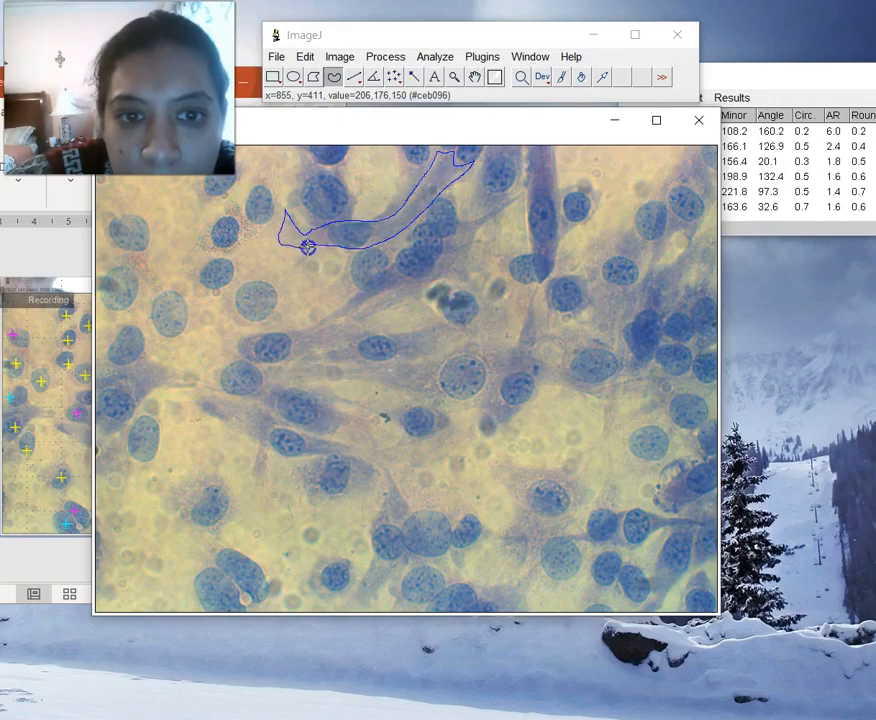
left_click(440, 56)
left_click(455, 131)
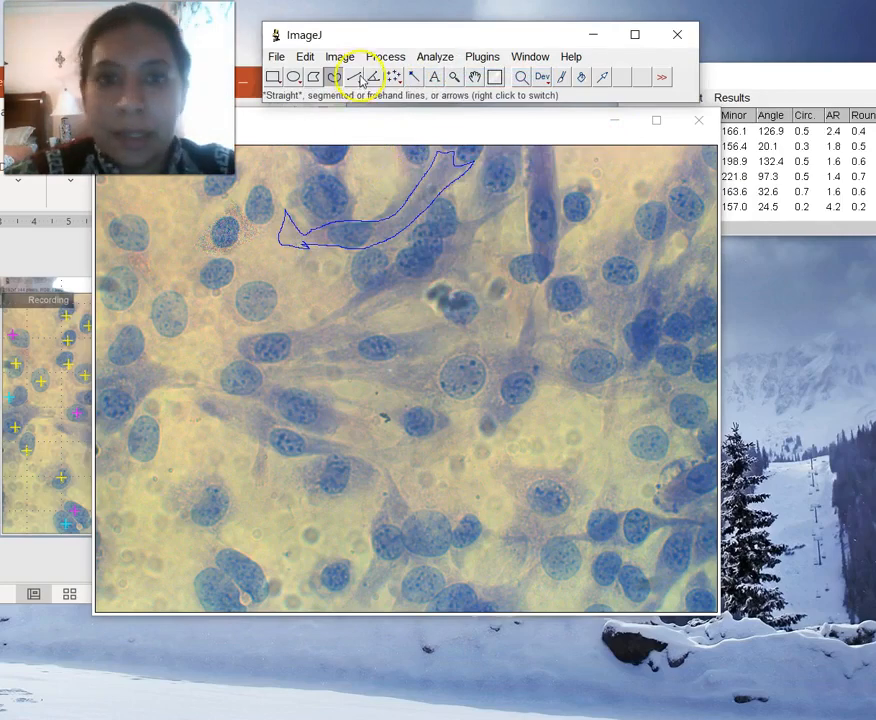
- Apply Add Noise inside the long curved cell's outline to mark it as measured
left_click(339, 56)
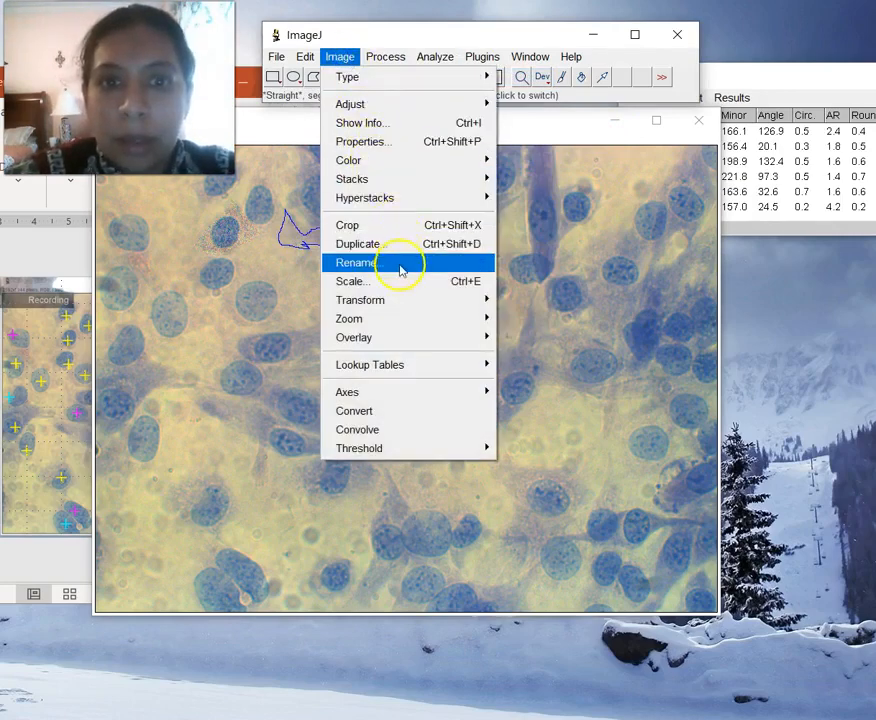
mouse_move(385, 56)
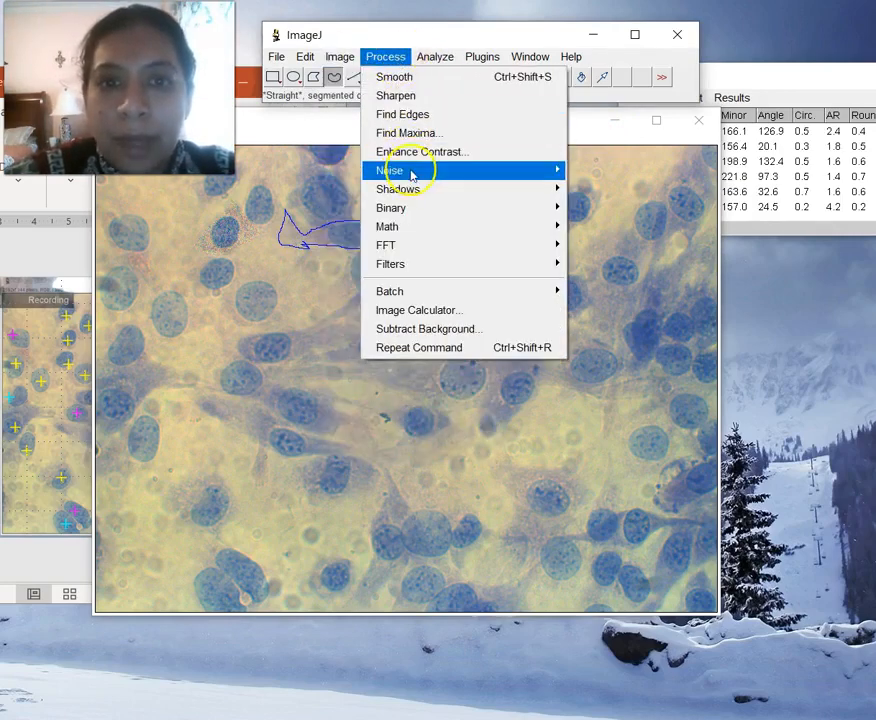
mouse_move(411, 172)
left_click(594, 171)
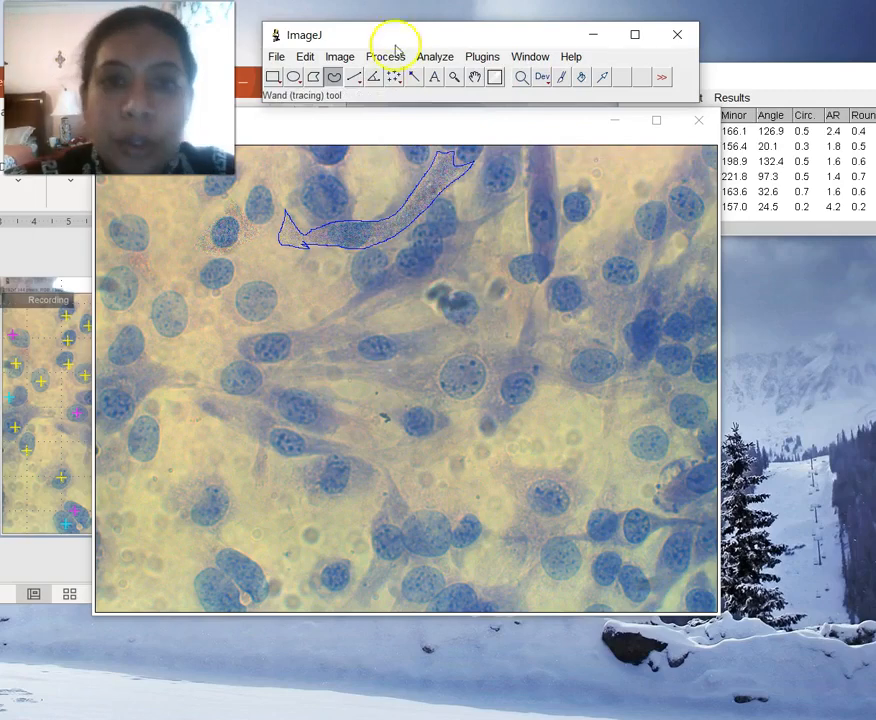
- Outline the narrow cell between the long curved cell and the image's top edge and measure it
left_click(396, 150)
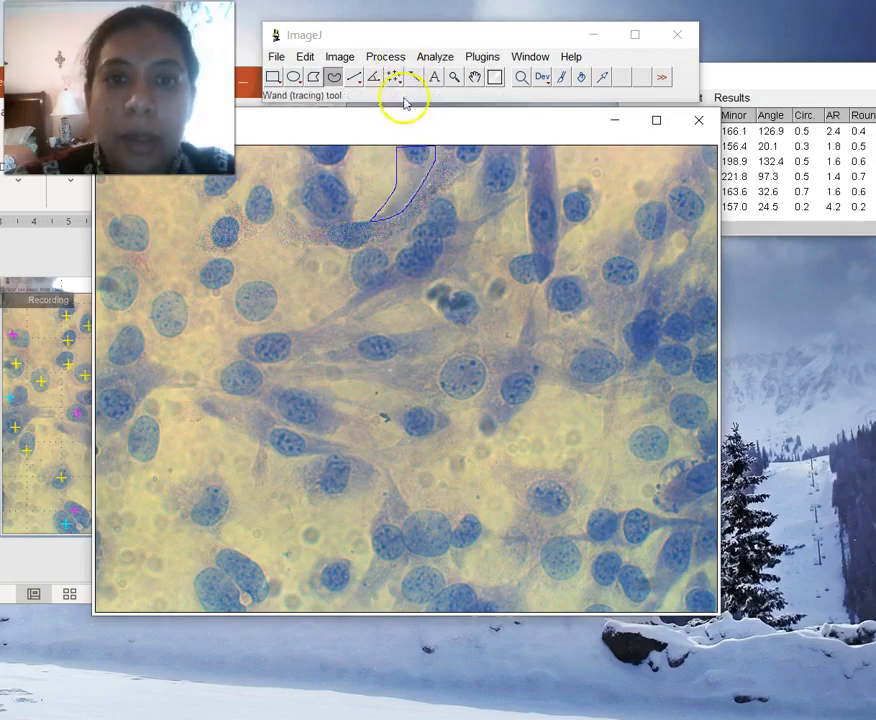
left_click(435, 56)
left_click(434, 79)
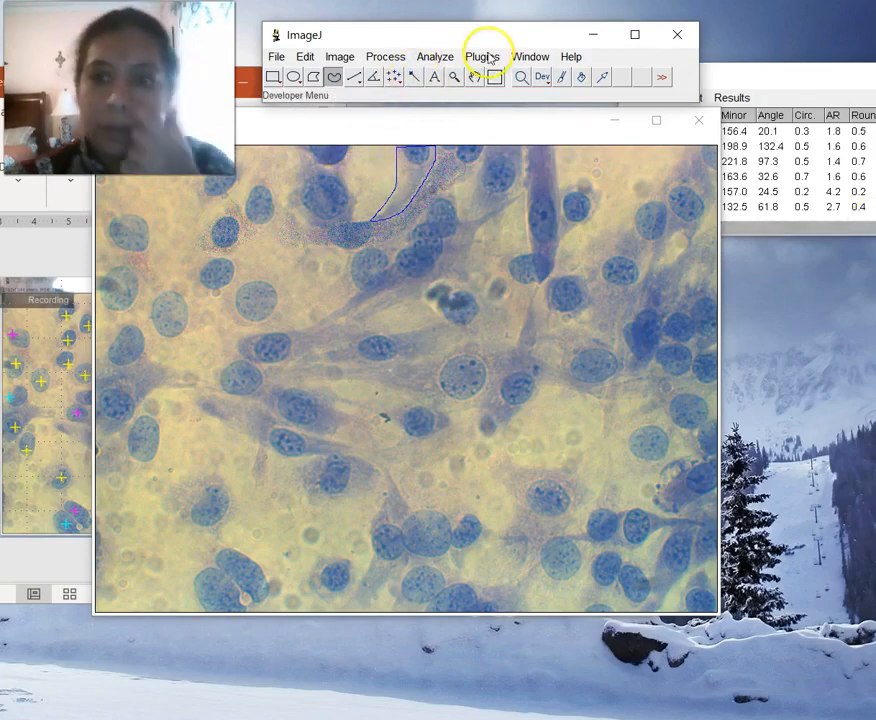
- Mark the narrow cell at the image's top edge by applying Add Noise within its outline
left_click(337, 57)
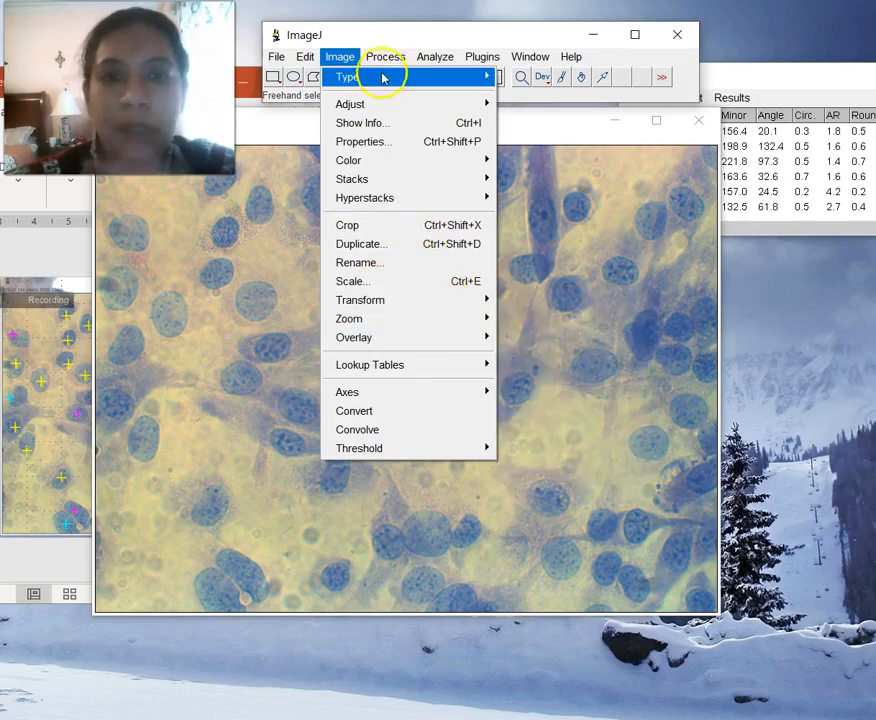
mouse_move(383, 58)
mouse_move(506, 172)
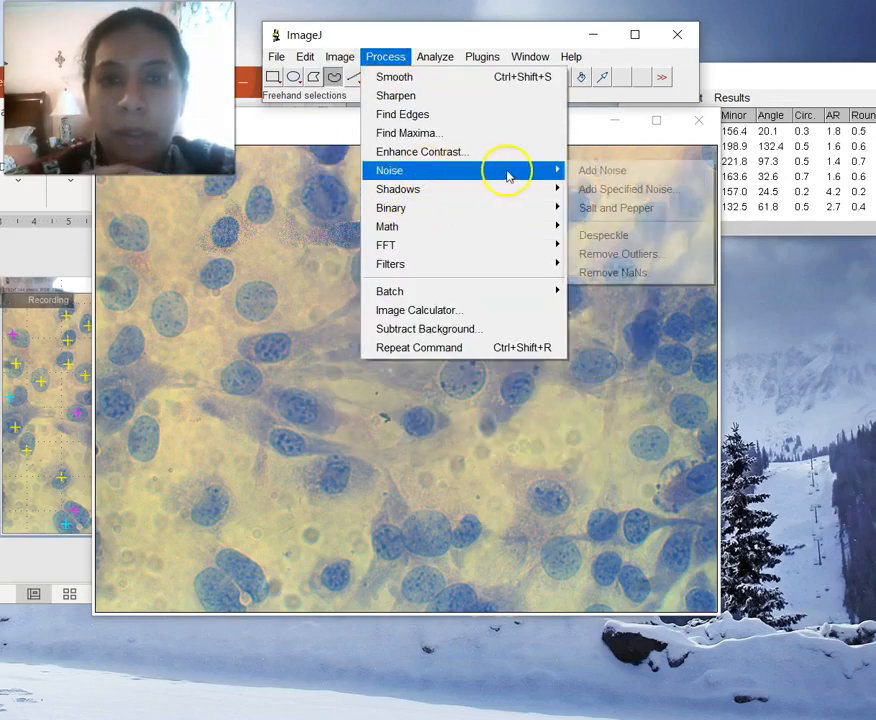
left_click(584, 169)
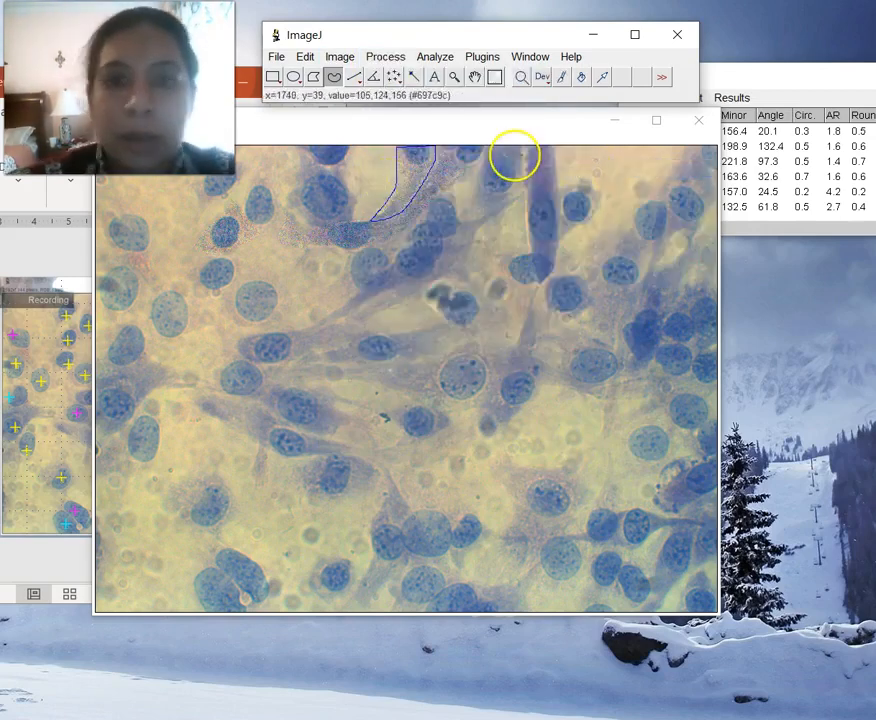
- Outline the cell at the top edge between the long curved cell and the dark vertical cell, and measure it
left_click(459, 212)
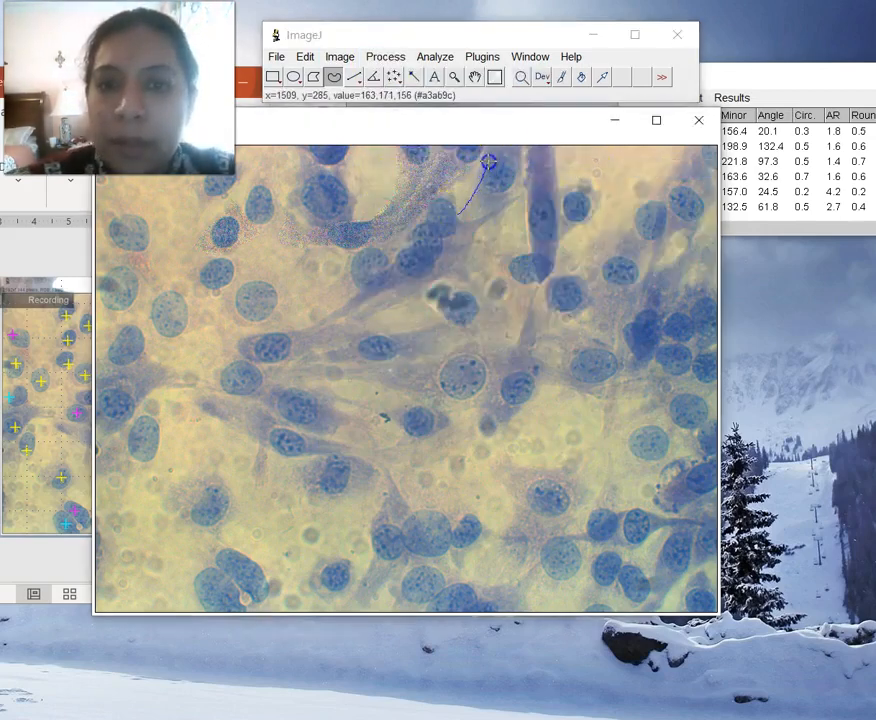
left_click_drag(510, 200, 458, 216)
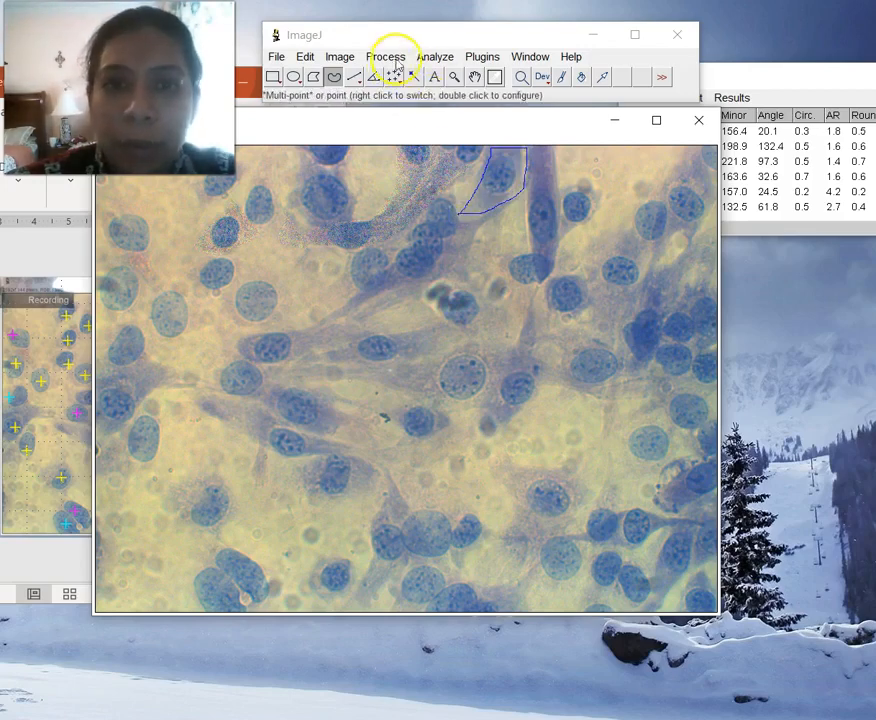
left_click(435, 57)
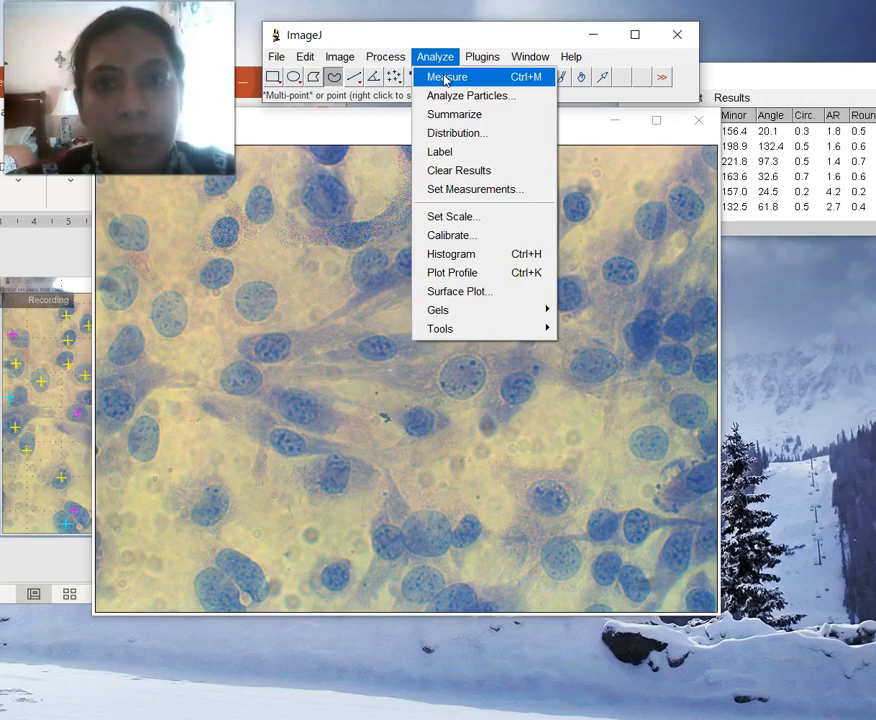
left_click(445, 79)
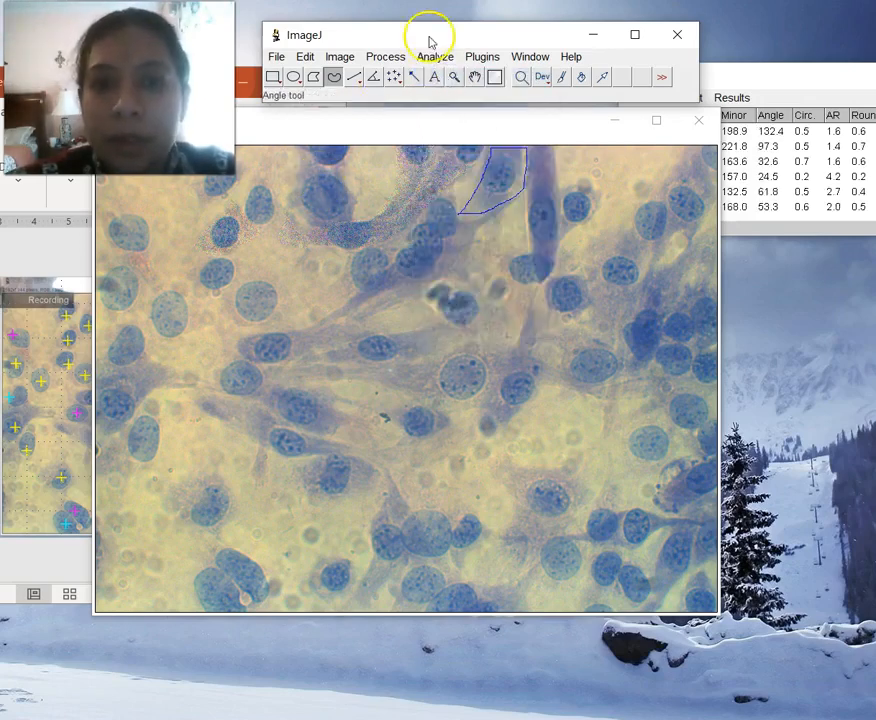
- Apply Add Noise inside the outline of the cell just left of the dark vertical cell
left_click(339, 56)
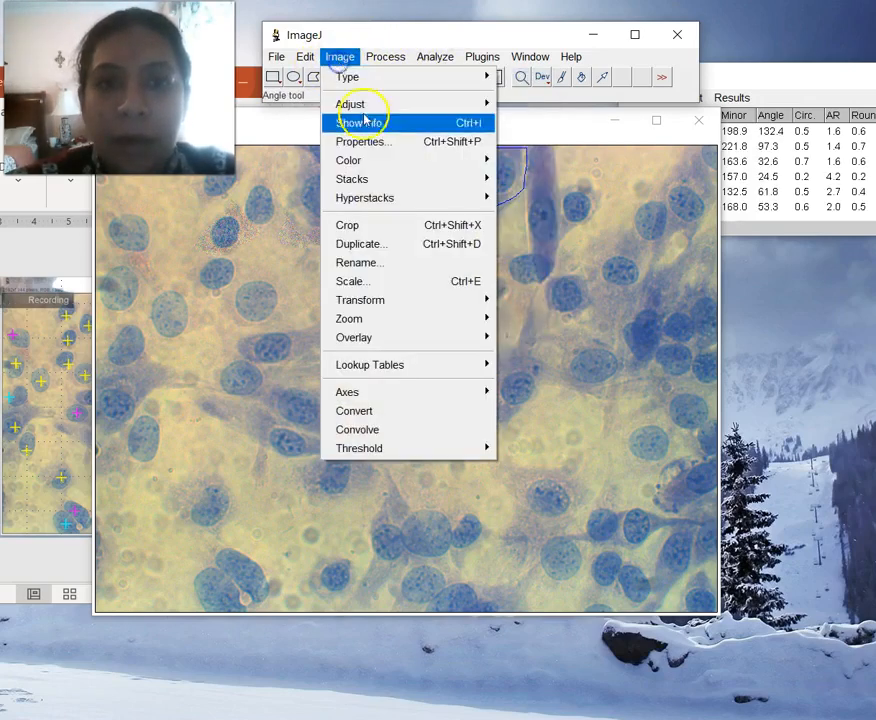
mouse_move(390, 58)
mouse_move(493, 176)
left_click(588, 171)
mouse_move(520, 188)
left_mouse_down()
mouse_move(540, 192)
mouse_move(528, 152)
left_mouse_up()
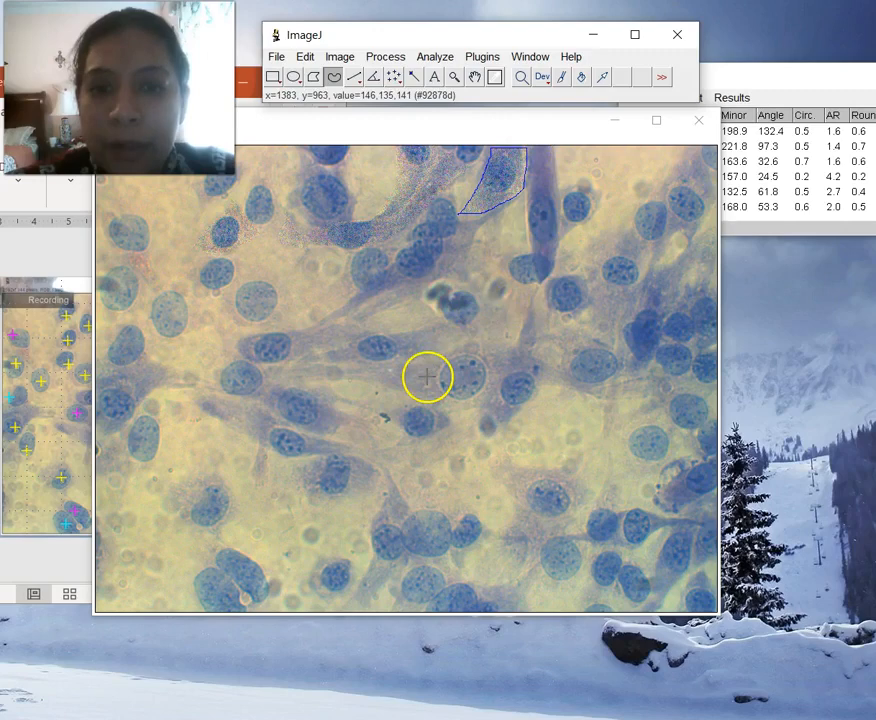
- Trace an outline around the pale round-nucleus cell in the upper-left part of the image and measure it
left_click(222, 309)
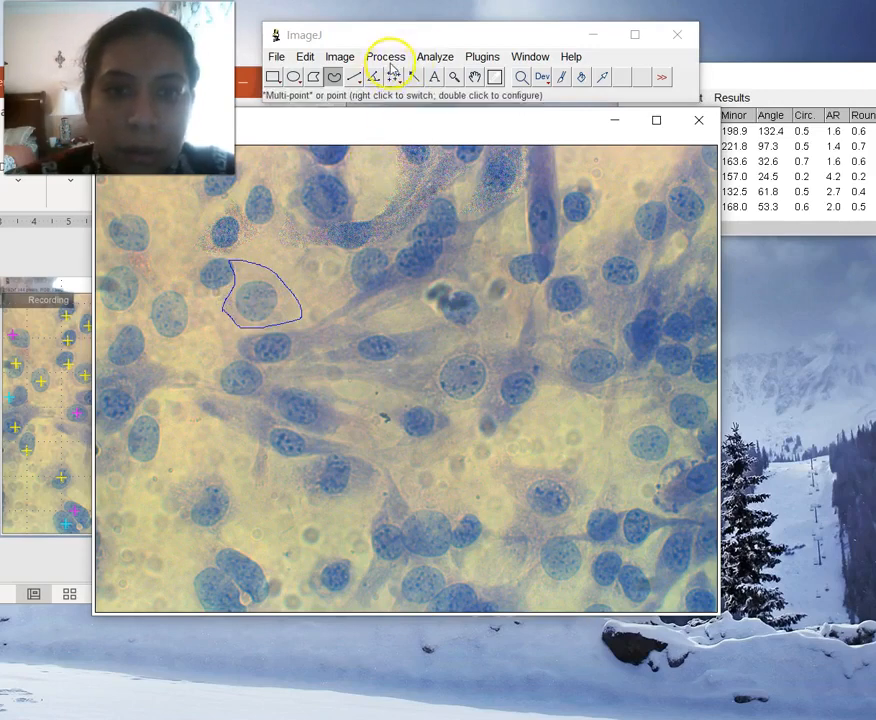
left_click(433, 57)
left_click(438, 86)
- Apply Add Noise inside the pale round-nucleus cell's outline
left_click(388, 57)
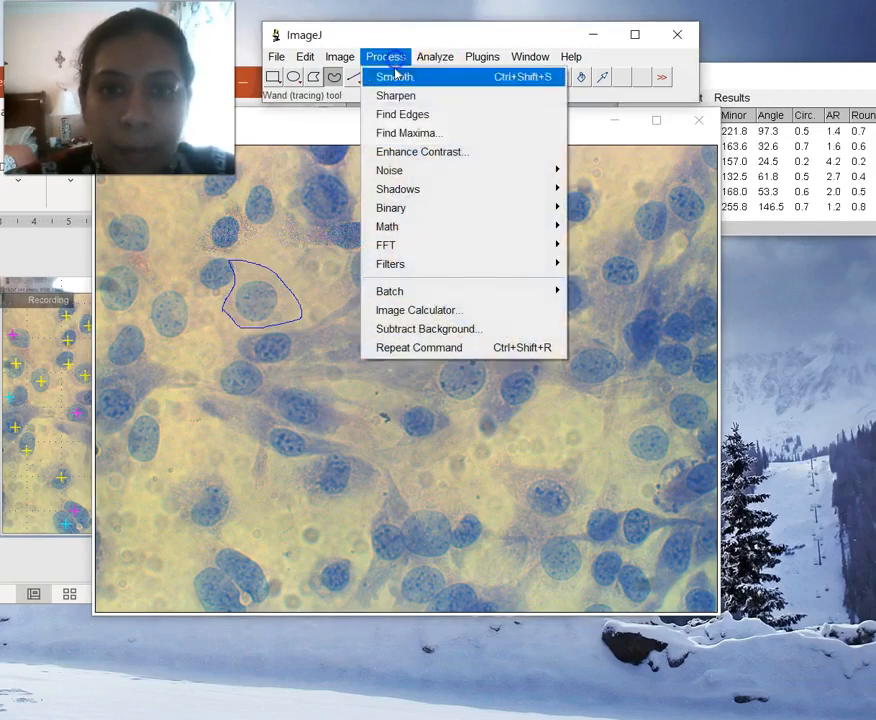
mouse_move(482, 175)
left_click(590, 170)
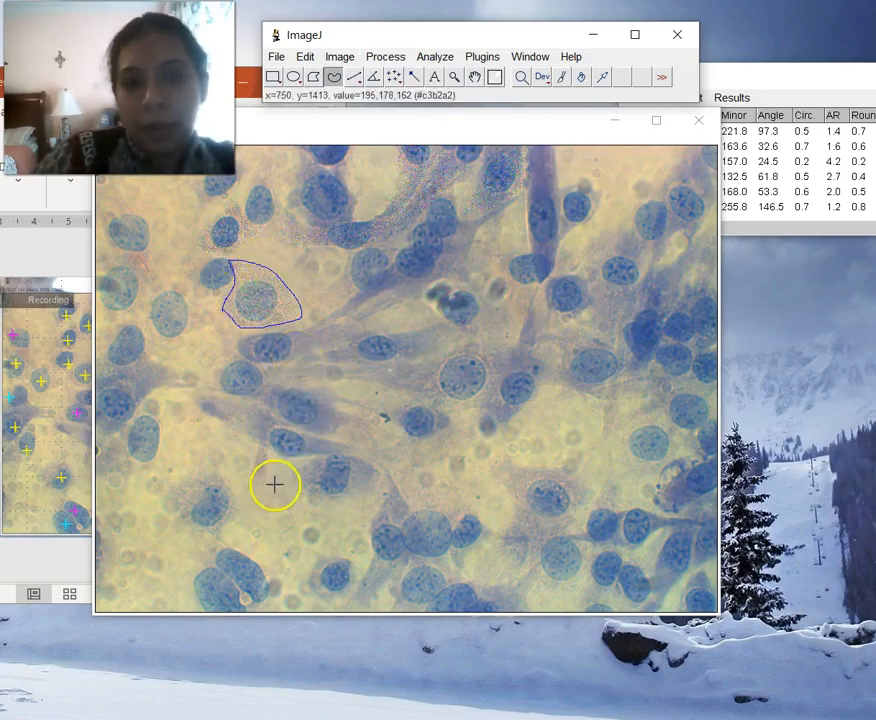
- Outline the pointed dark-nucleus cell in the lower-left part of the image, above the bottom-centre cluster, and measure it
left_click(308, 461)
mouse_move(308, 461)
left_mouse_down()
mouse_move(346, 458)
mouse_move(384, 473)
left_mouse_up()
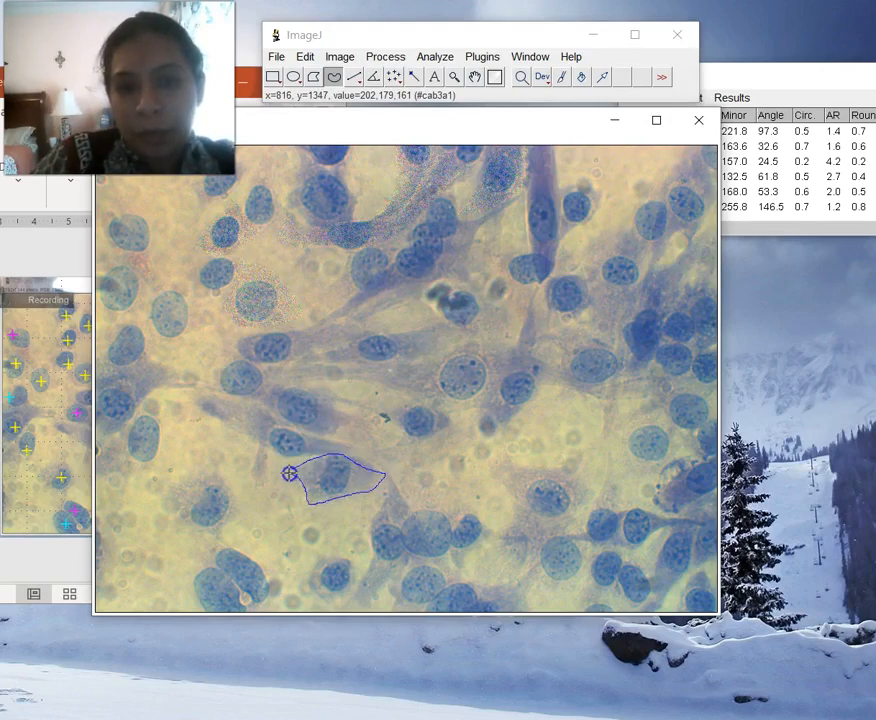
left_click(440, 57)
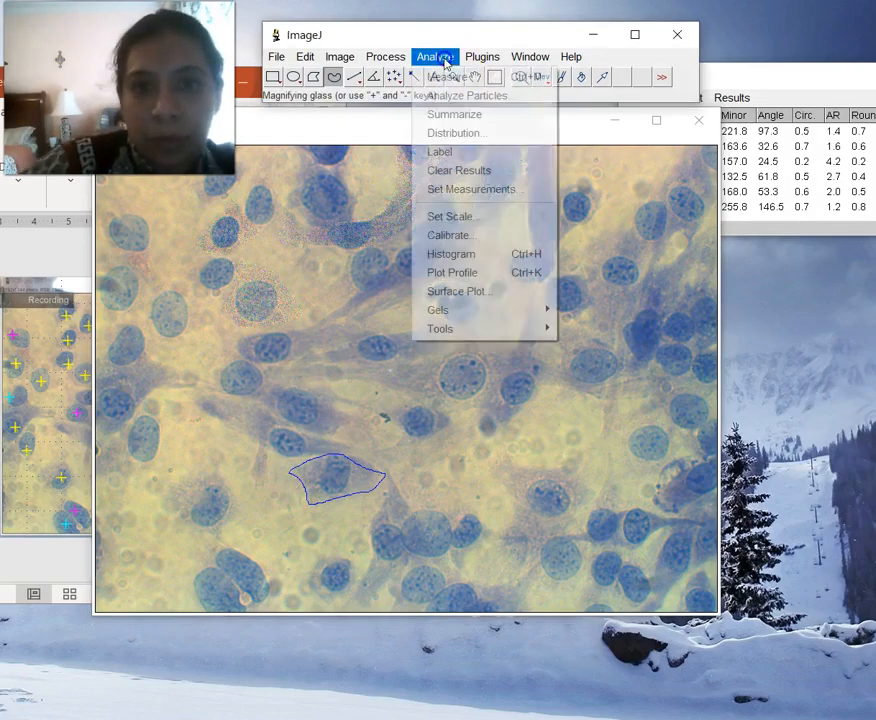
left_click(436, 77)
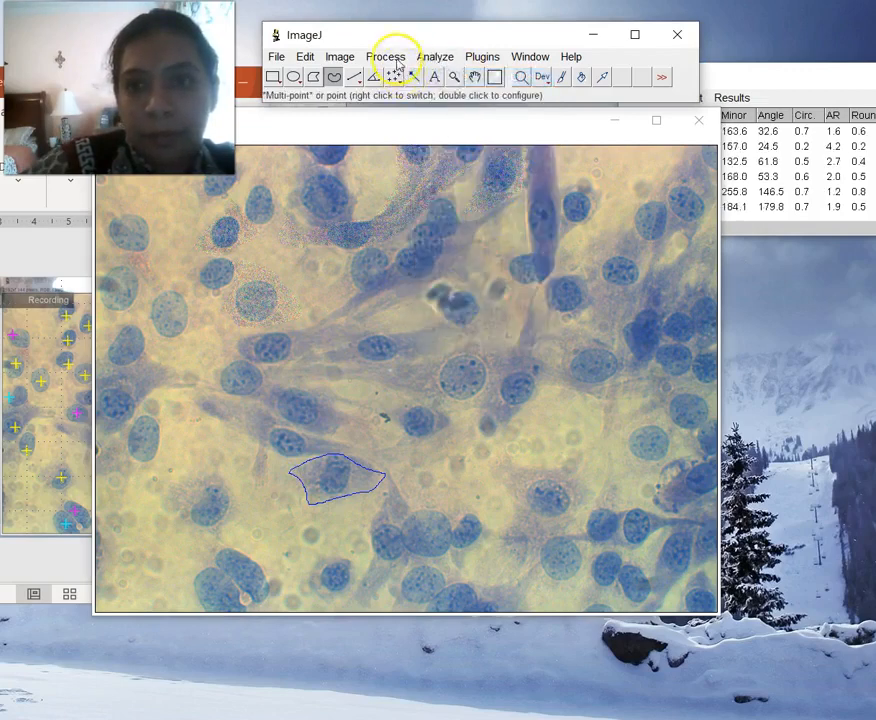
- Mark the pointed dark-nucleus cell in the lower-left area by applying Add Noise within its outline
left_click(392, 58)
mouse_move(450, 171)
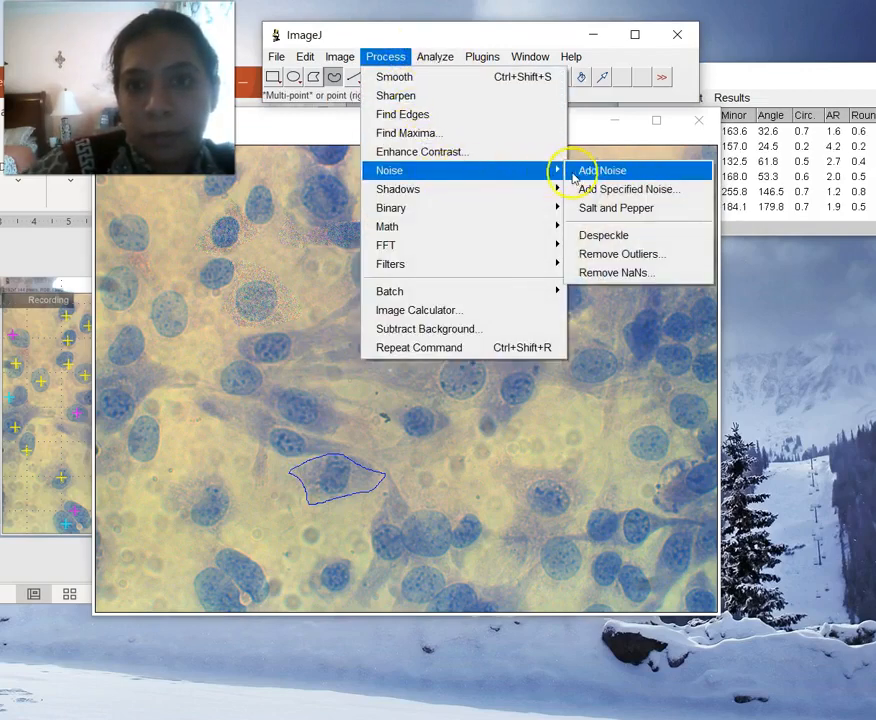
left_click(577, 172)
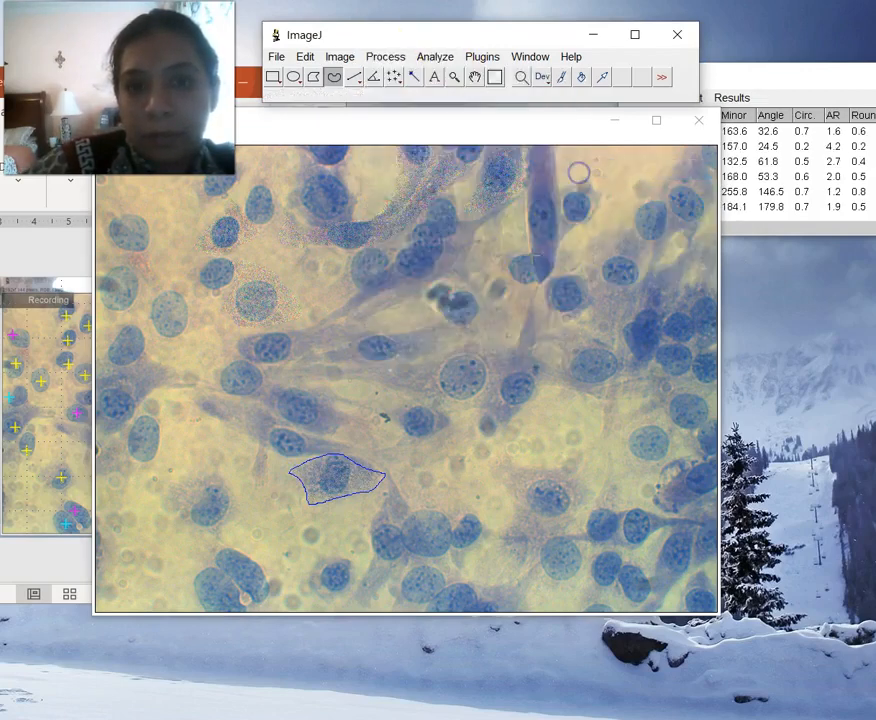
- Outline the diamond-shaped cell in the lower-right part of the image, right of the bottom-centre cluster, and measure it
left_click(489, 468)
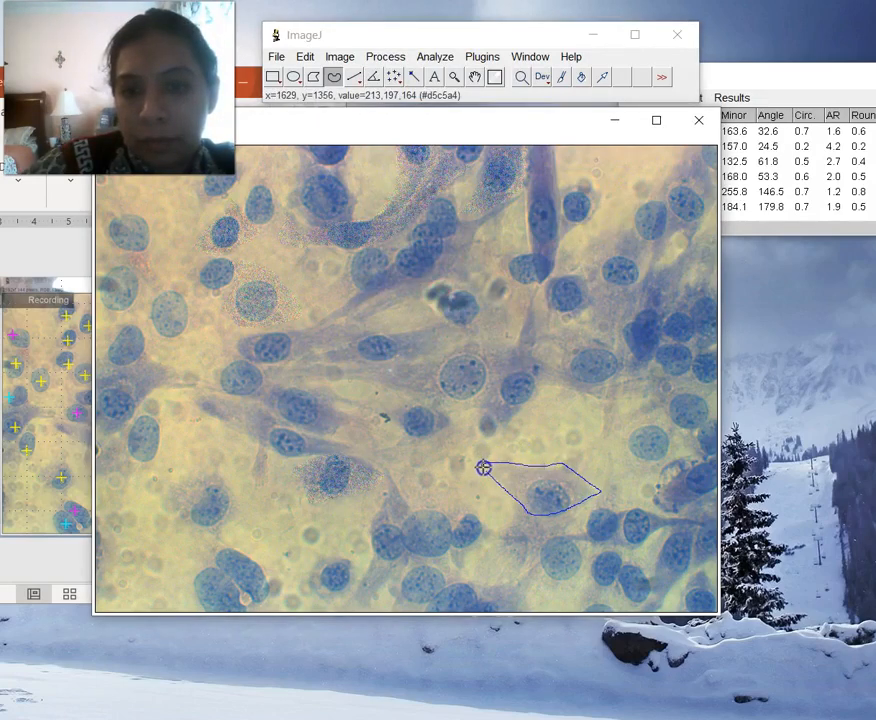
left_click(435, 57)
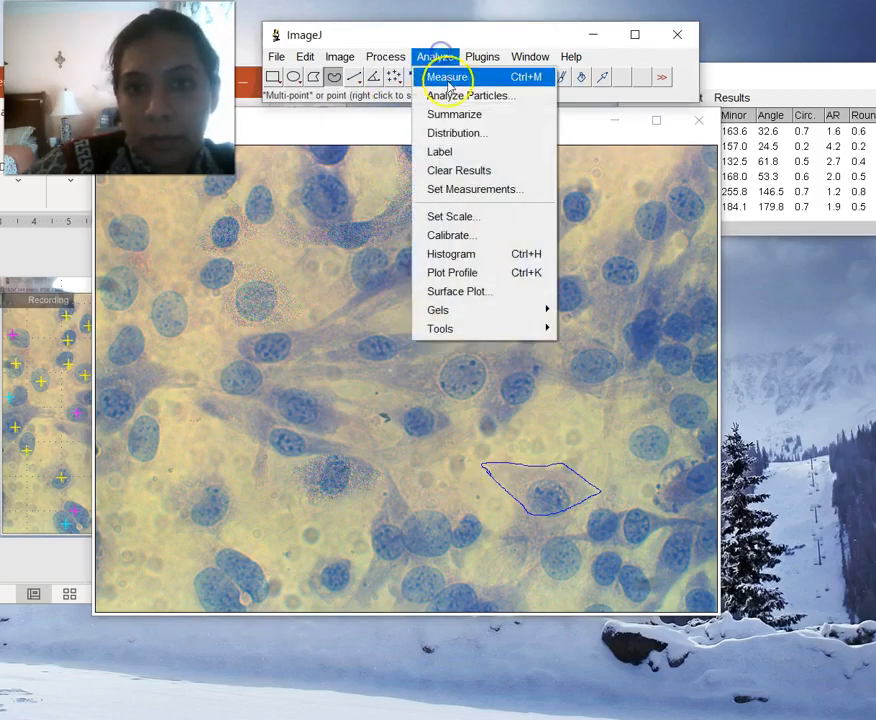
left_click(446, 79)
- Apply Add Noise inside the diamond-shaped cell's outline in the lower-right area
left_click(375, 74)
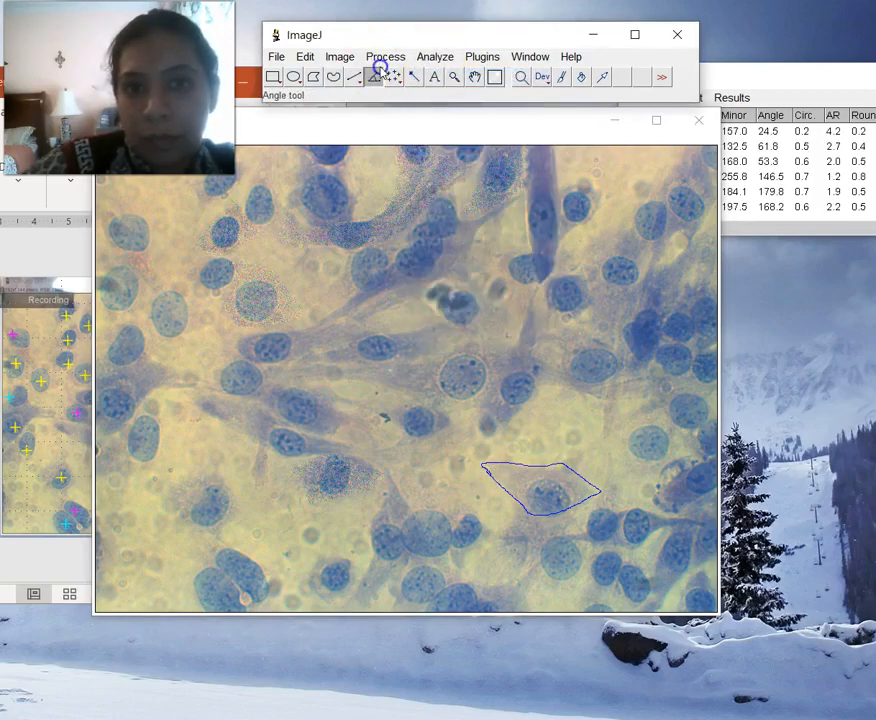
left_click(380, 58)
mouse_move(555, 168)
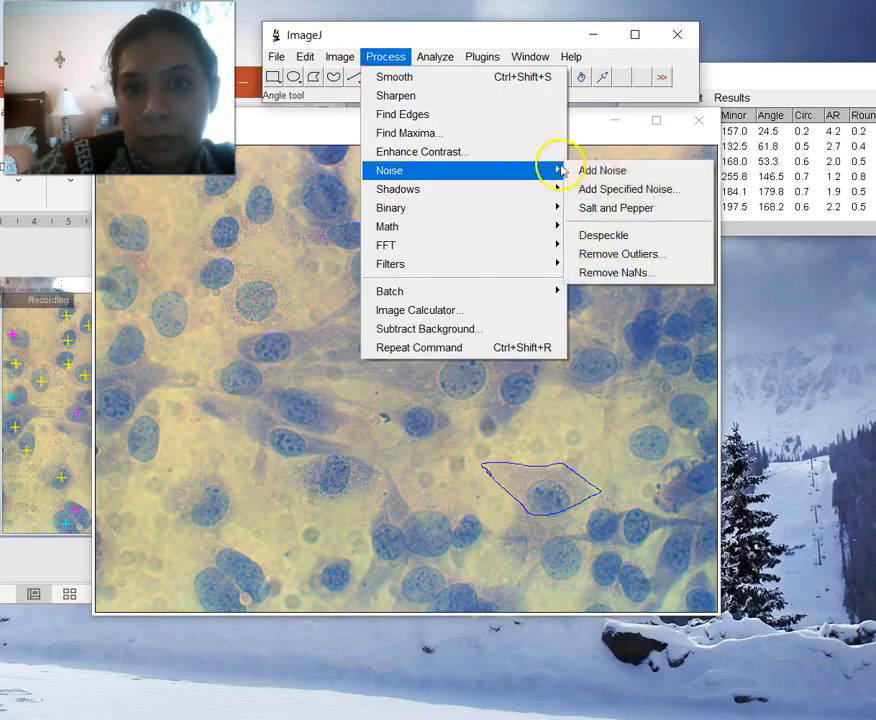
left_click(600, 171)
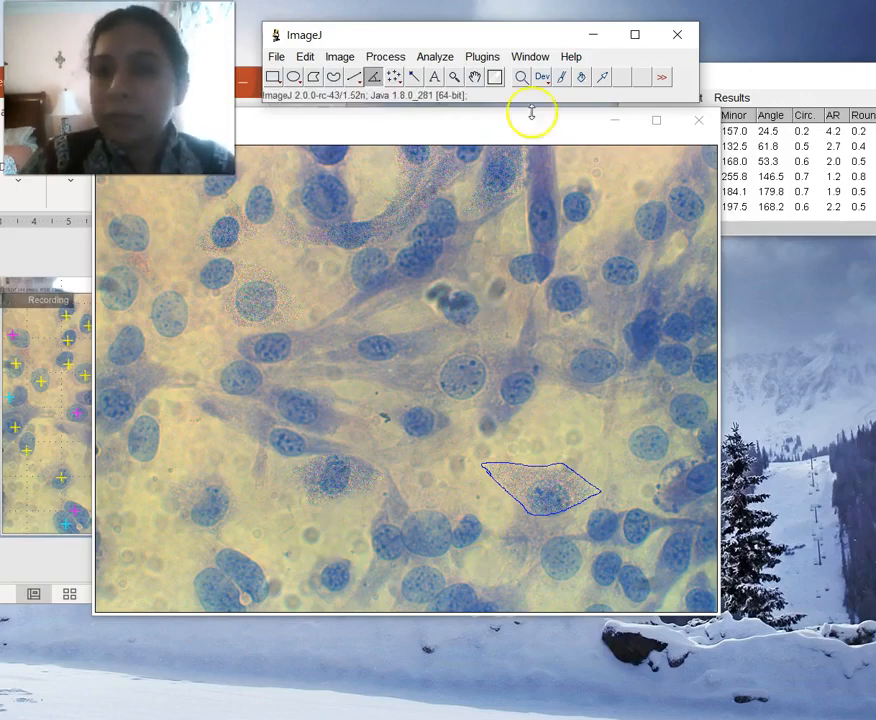
- Enlarge the Results window to view all measurement rows and place it back beside the image
left_click_drag(759, 86, 283, 139)
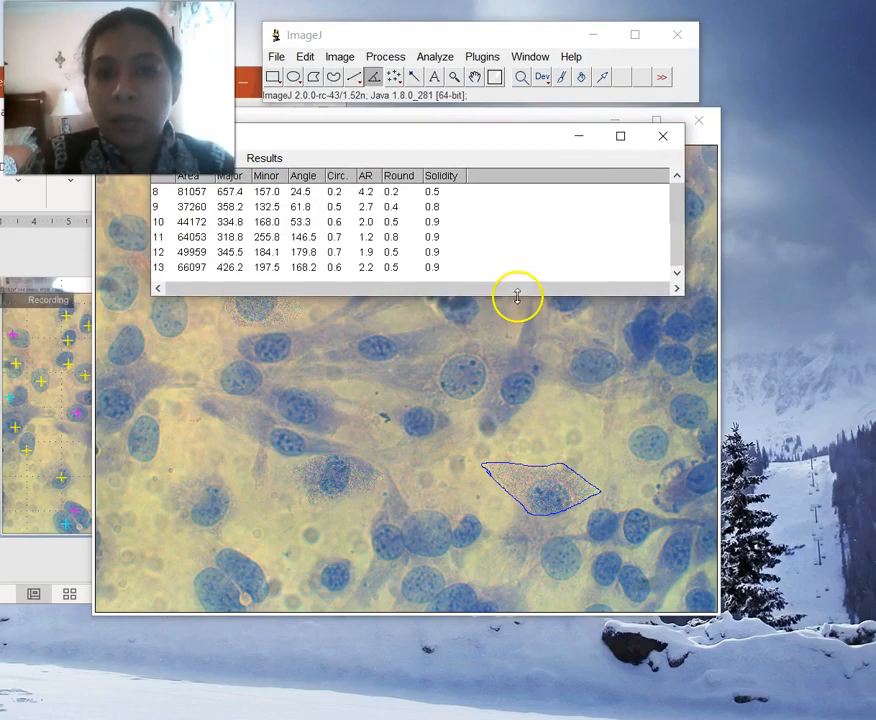
left_click_drag(517, 298, 505, 463)
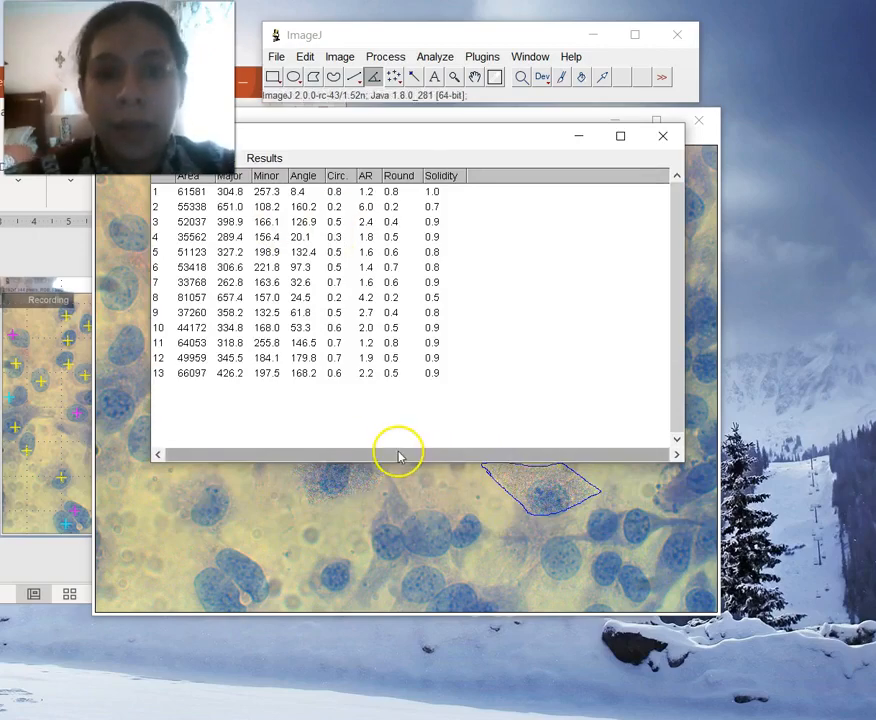
left_click_drag(385, 145, 870, 78)
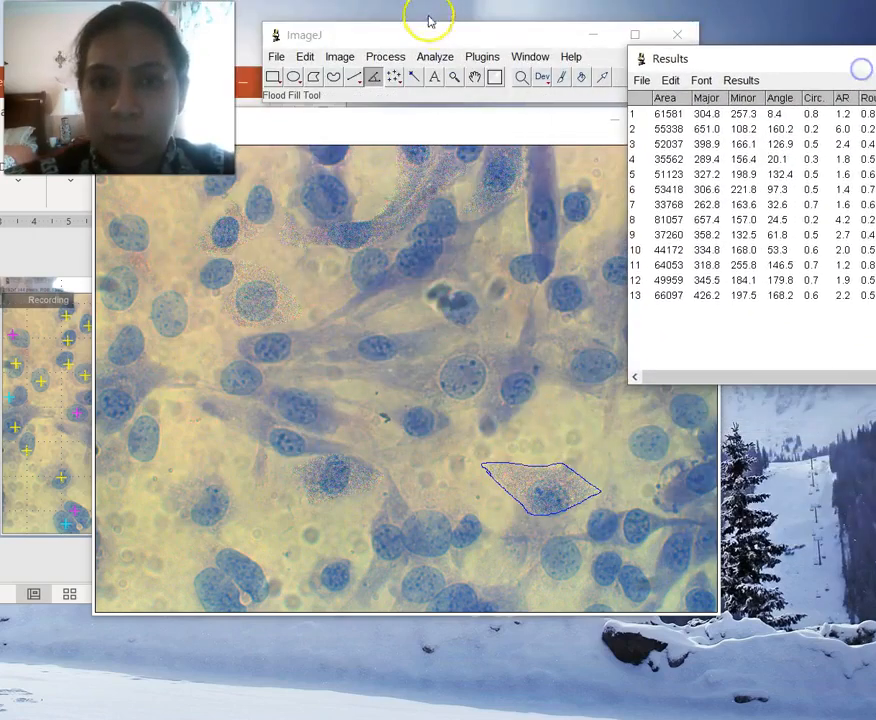
- Outline the tall pointed cell at the edge of the bottom-centre cluster with a freehand selection and measure it
left_click(334, 78)
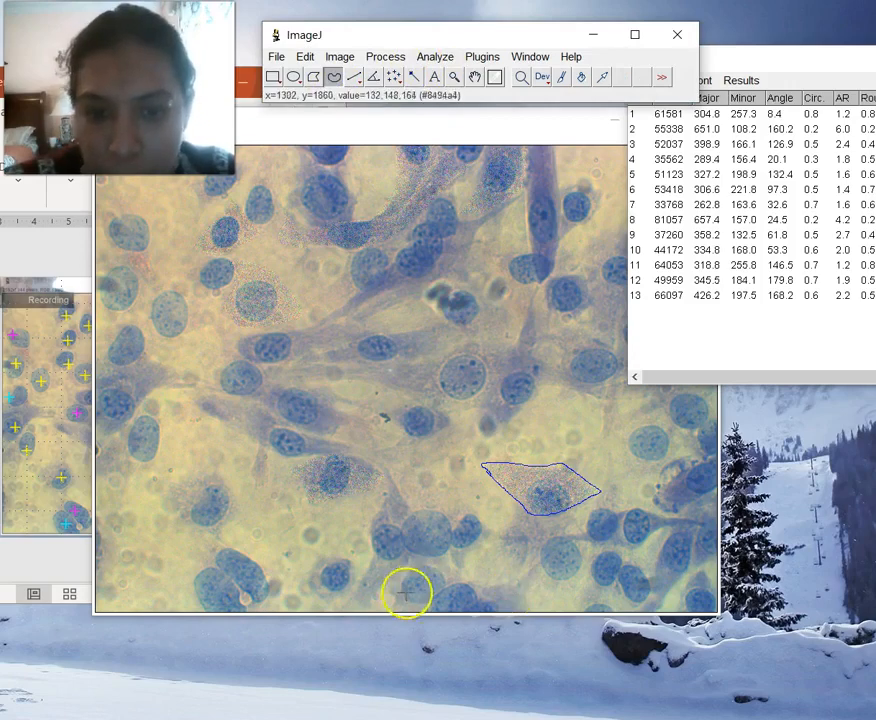
left_click(344, 590)
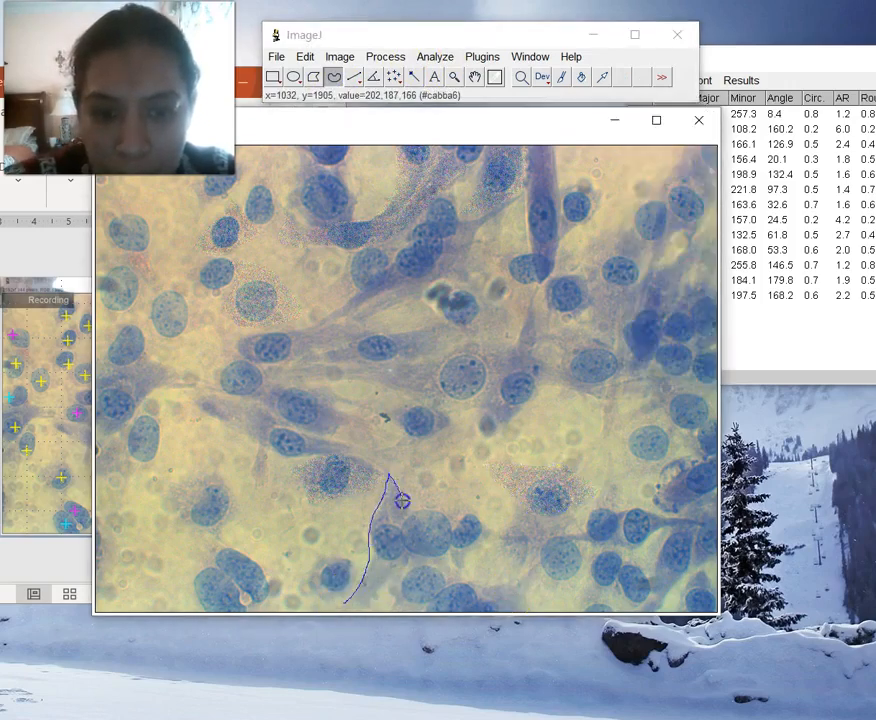
left_click_drag(340, 605, 340, 605)
left_click(434, 56)
left_click(446, 77)
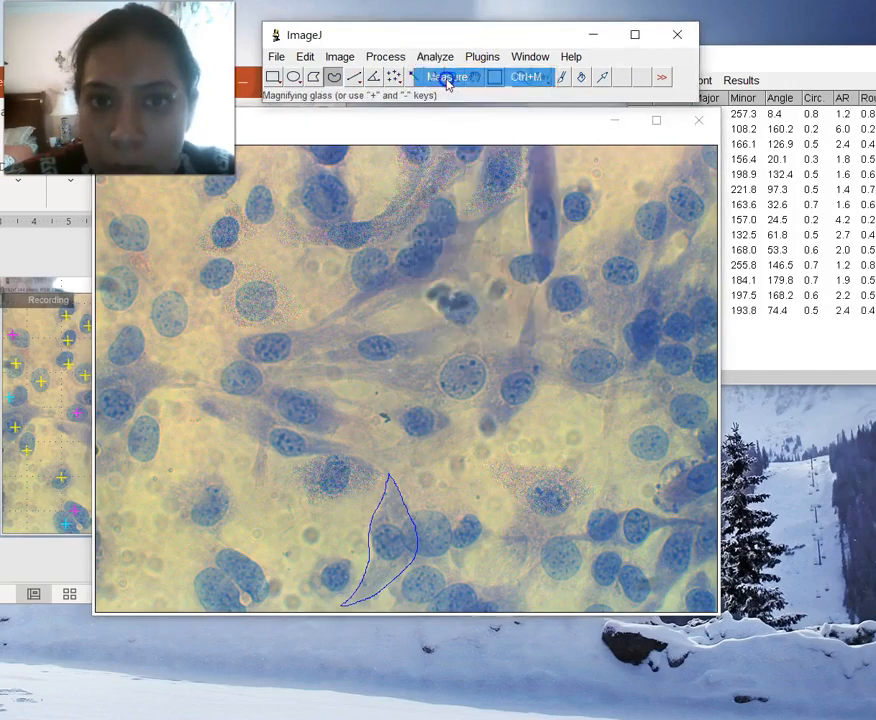
- Mark the measured pointed cell in the bottom-centre cluster by applying Add Noise within its outline
left_click(385, 56)
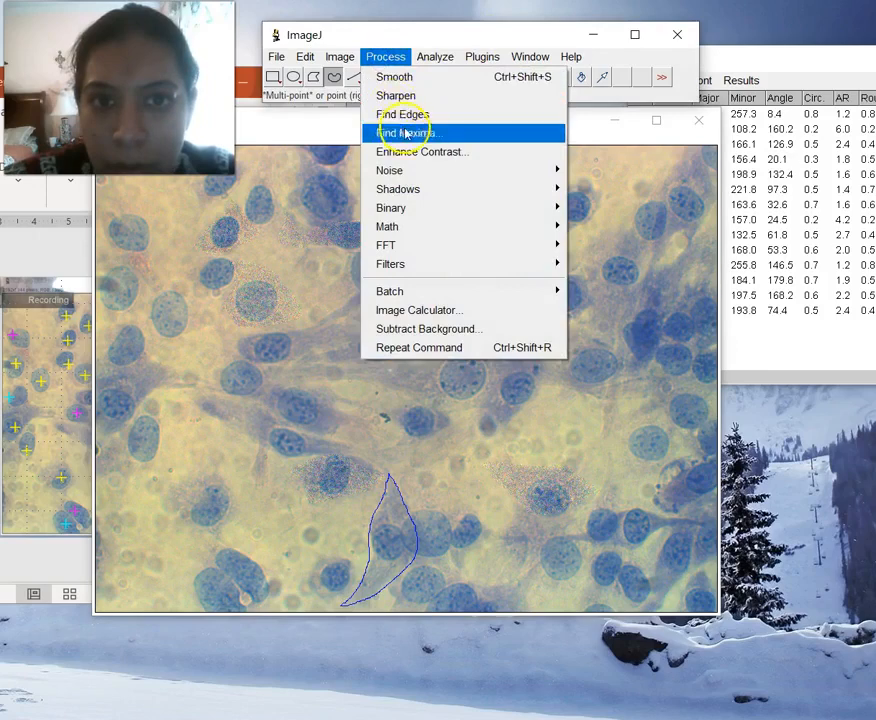
mouse_move(470, 172)
left_click(578, 170)
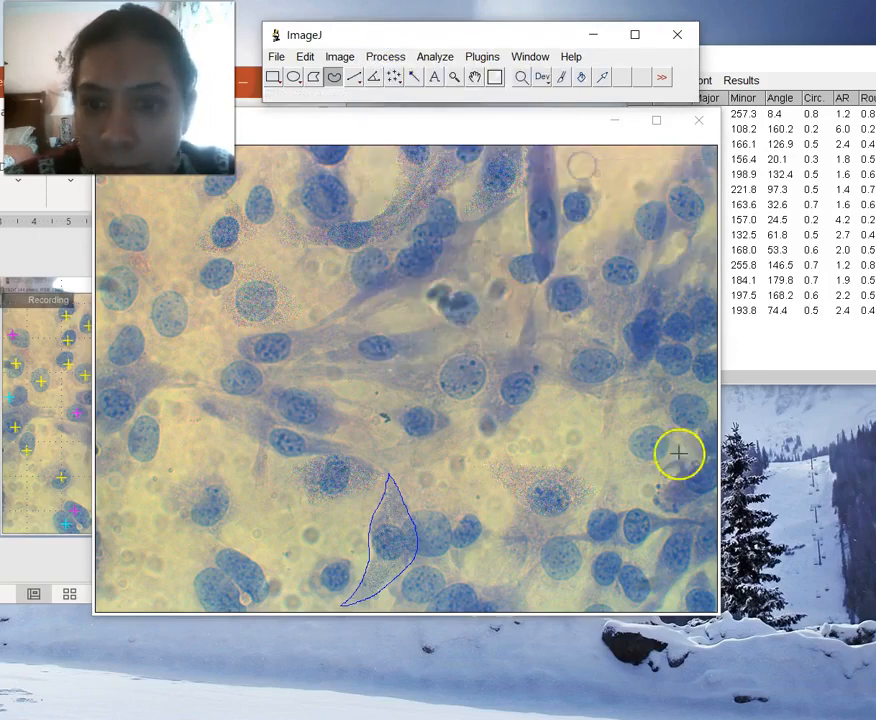
- Outline the narrow cell cut off by the image's lower edge, near its lower-left corner, and measure it
left_click(250, 611)
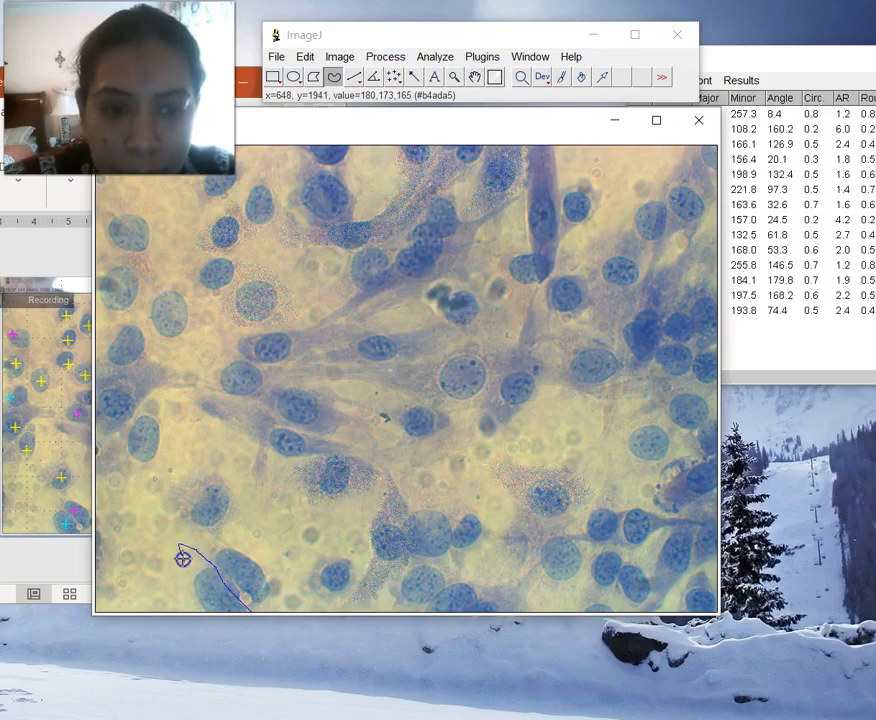
mouse_move(197, 594)
left_mouse_down()
mouse_move(217, 618)
mouse_move(230, 610)
left_mouse_up()
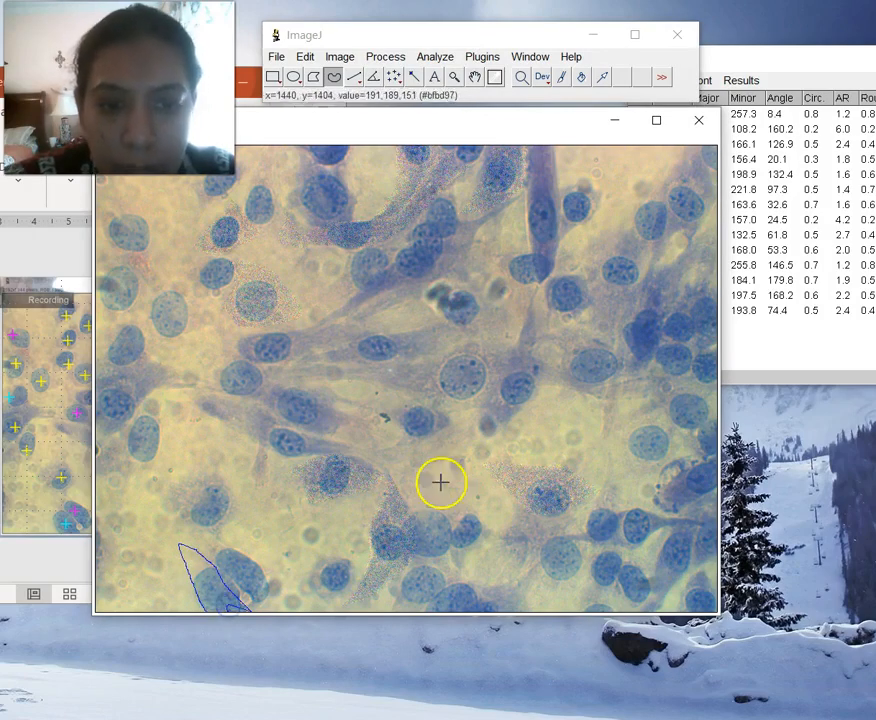
left_click(434, 57)
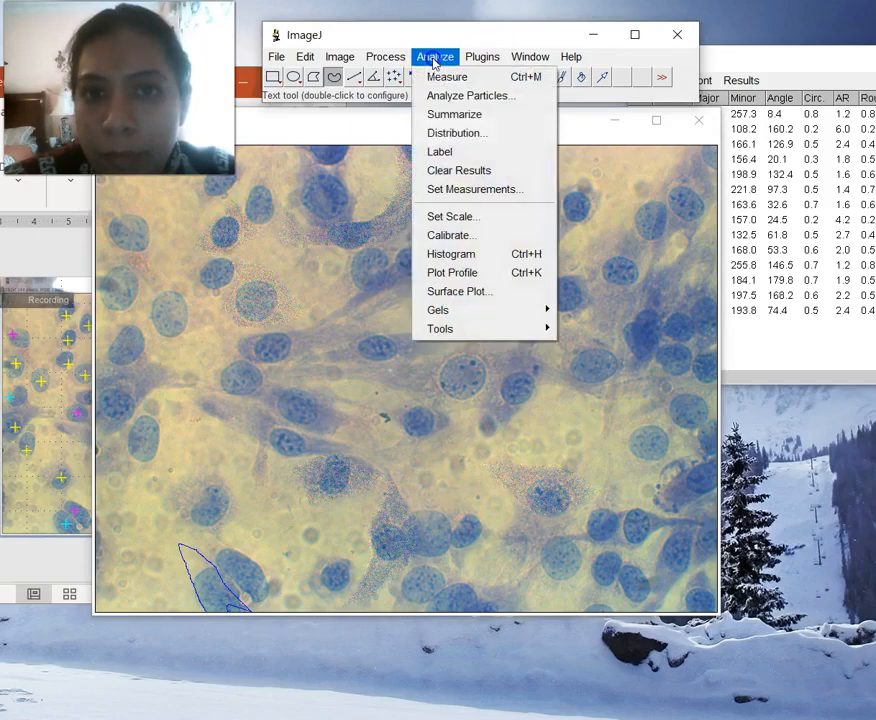
left_click(448, 76)
- Apply Add Noise inside the outline of the narrow cell near the image's lower-left corner
left_click(368, 60)
mouse_move(430, 170)
left_click(580, 169)
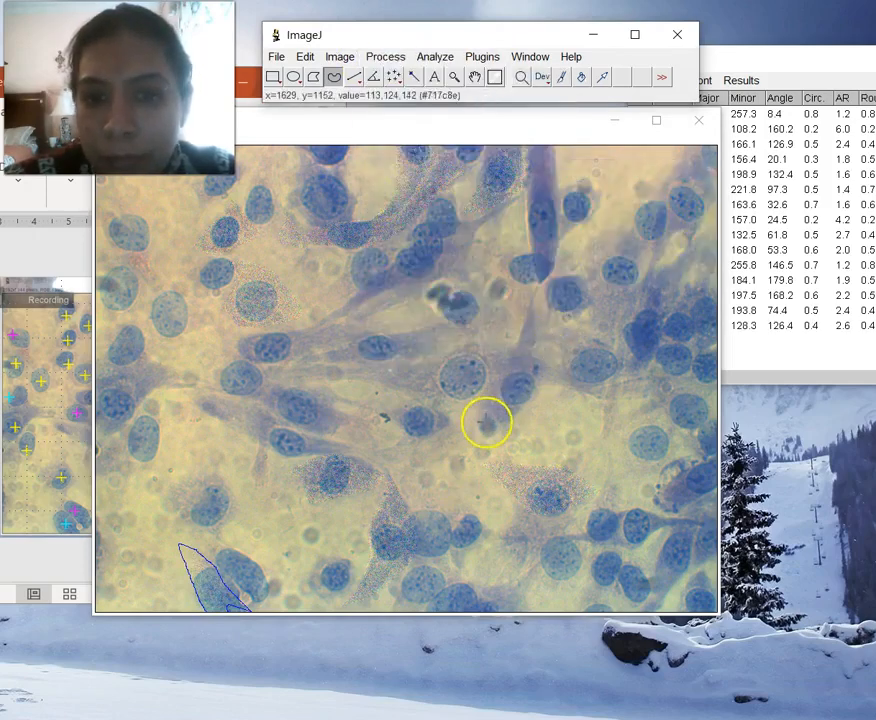
- Outline the large oval cell right of the image centre, beside the dark nuclei cluster, and measure it
left_click(562, 368)
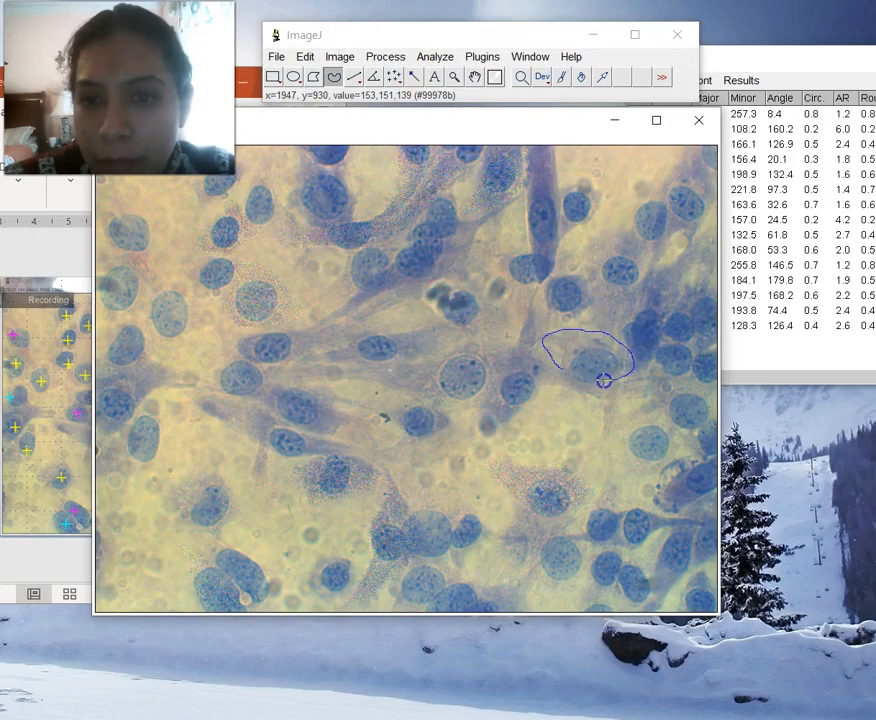
left_click(436, 57)
left_click(452, 78)
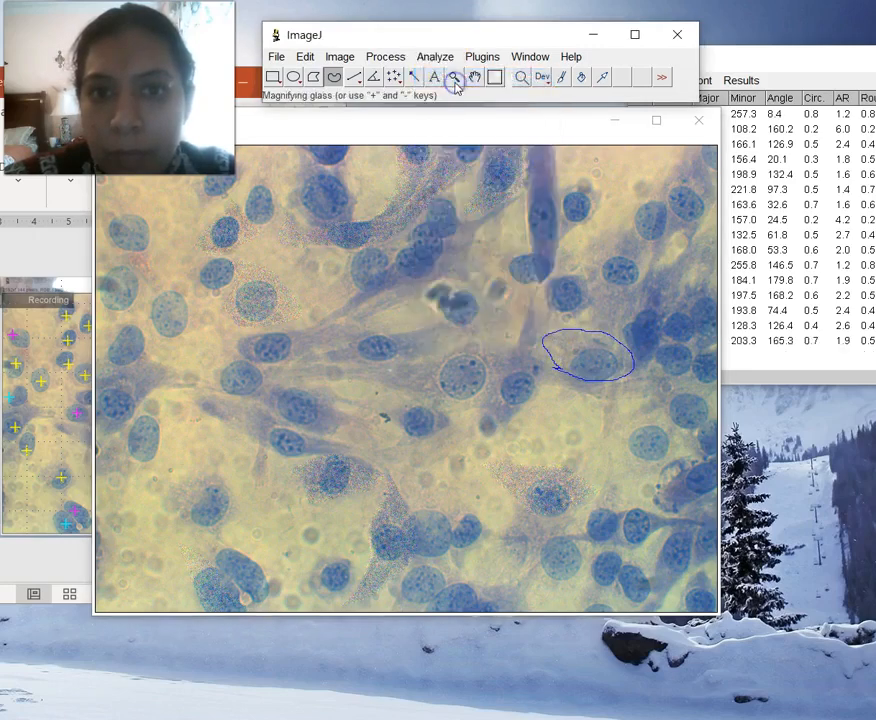
- Mark the large oval cell right of the image centre by applying Add Noise within its outline
left_click(397, 59)
mouse_move(426, 172)
left_click(596, 172)
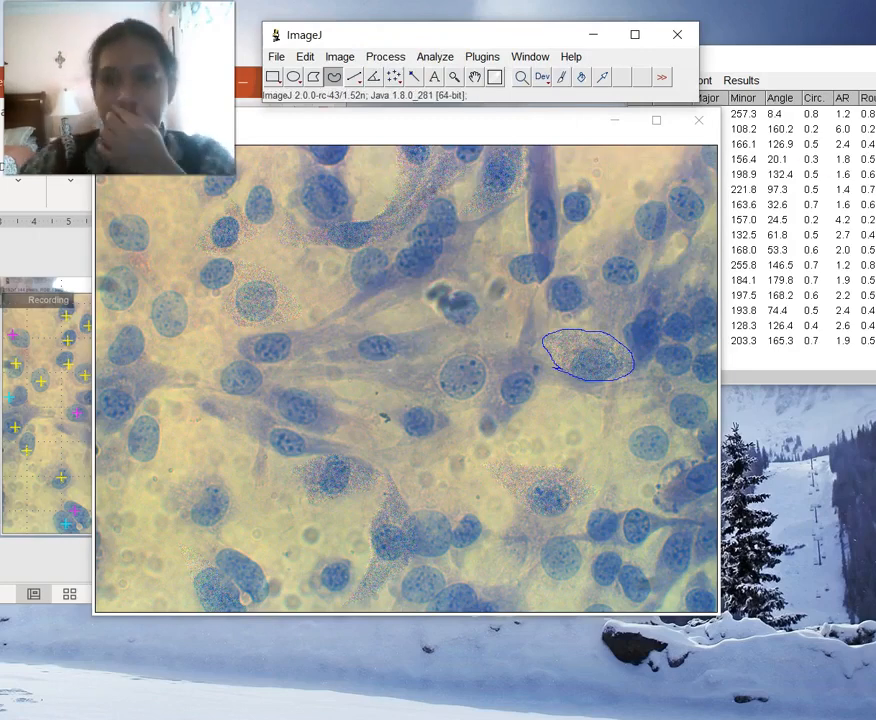
- Bring the full Results table into view and save it as Morphology Results-C3b
left_click(671, 93)
left_click_drag(671, 93, 610, 102)
left_click(279, 116)
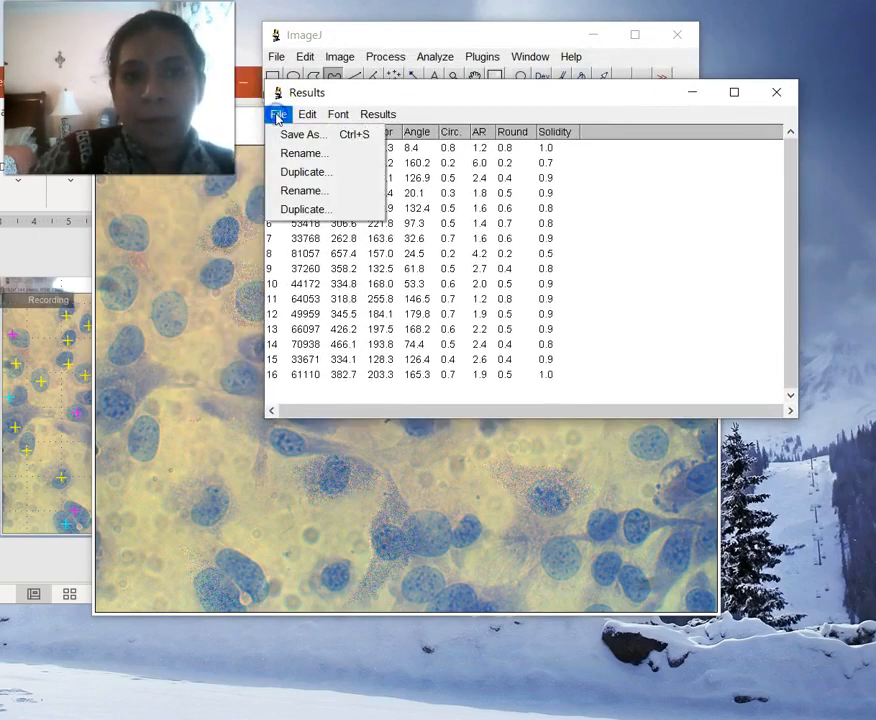
left_click(283, 136)
left_click(55, 191)
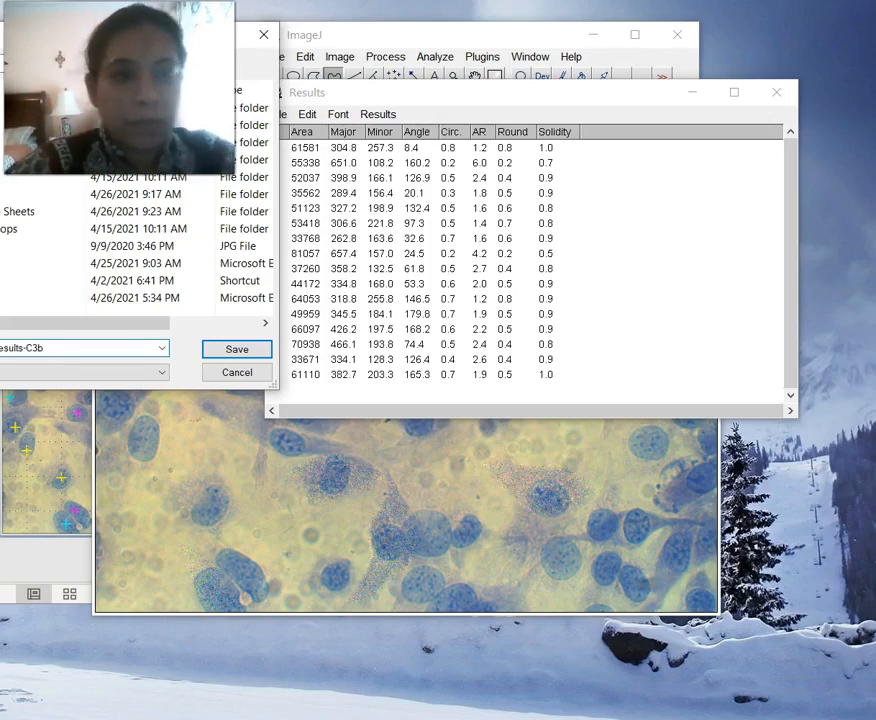
key("Return")
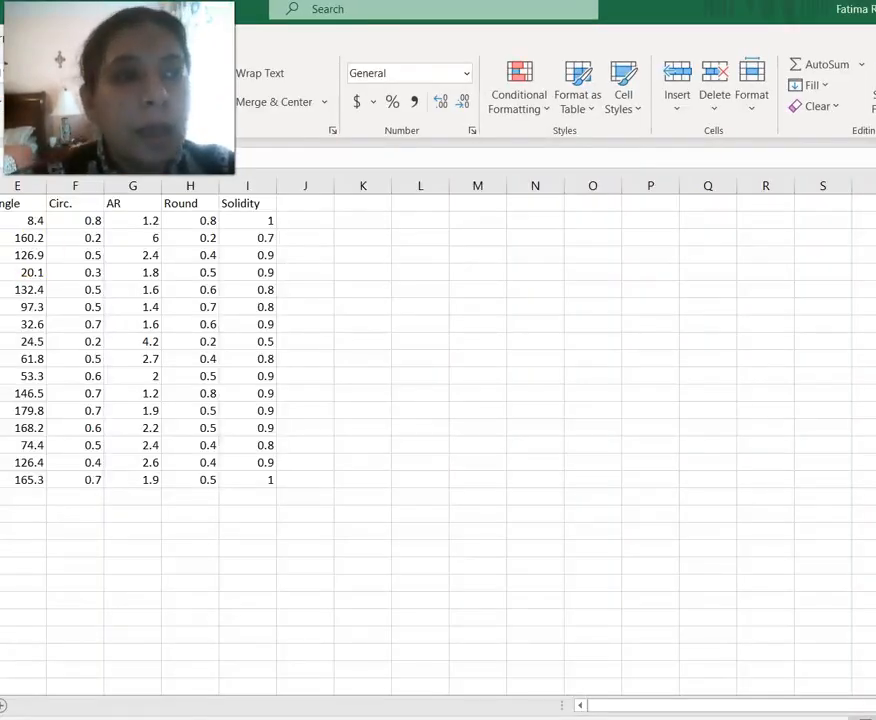
- Switch to the exported results in Excel, select the measurement table and fit the window so columns A to I show
left_click_drag(20, 203, 240, 484)
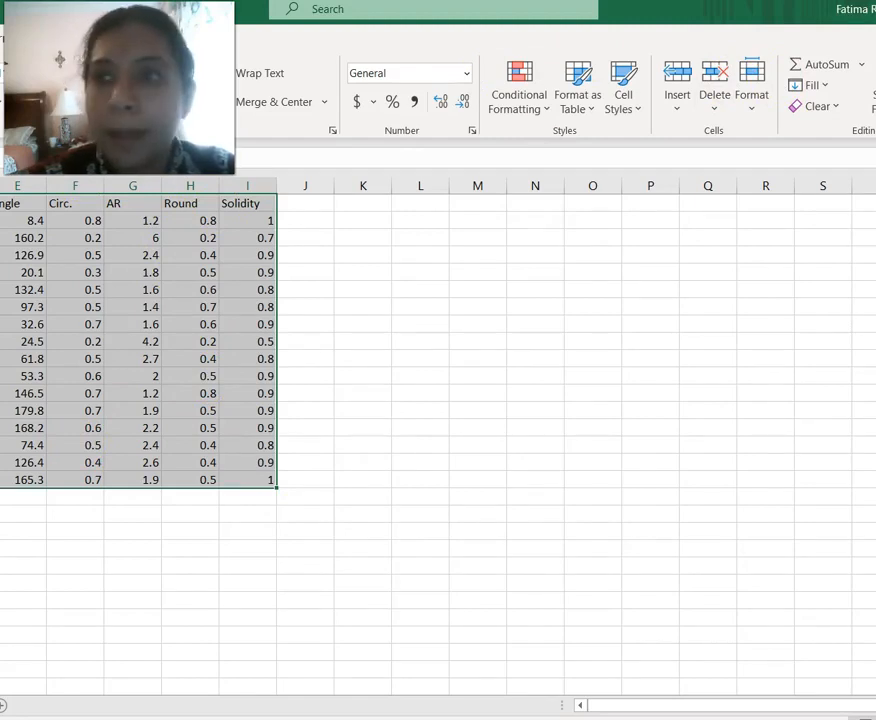
left_click_drag(333, 5, 333, 110)
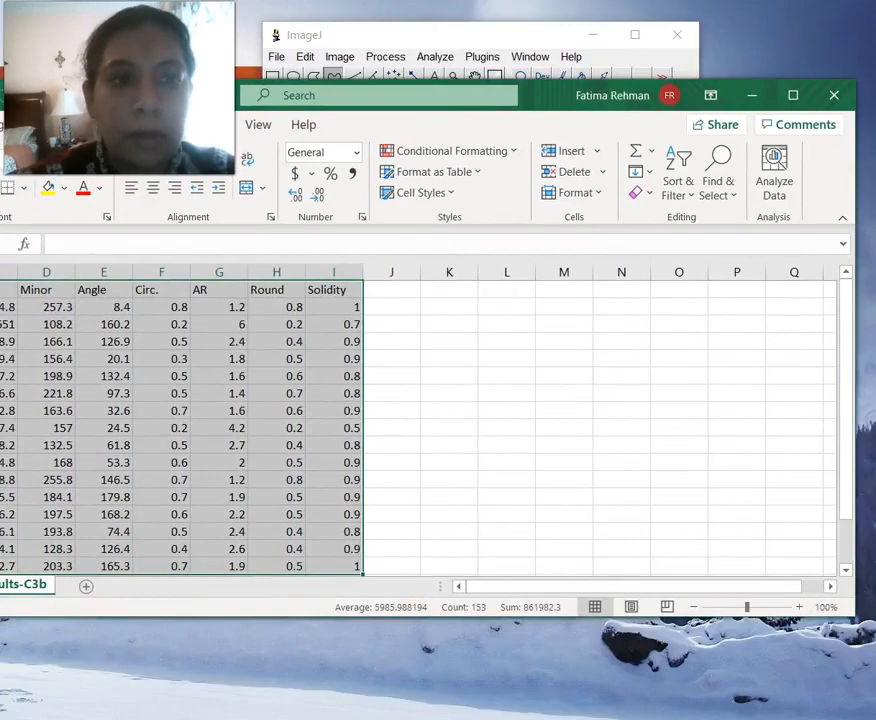
left_click_drag(556, 96, 731, 26)
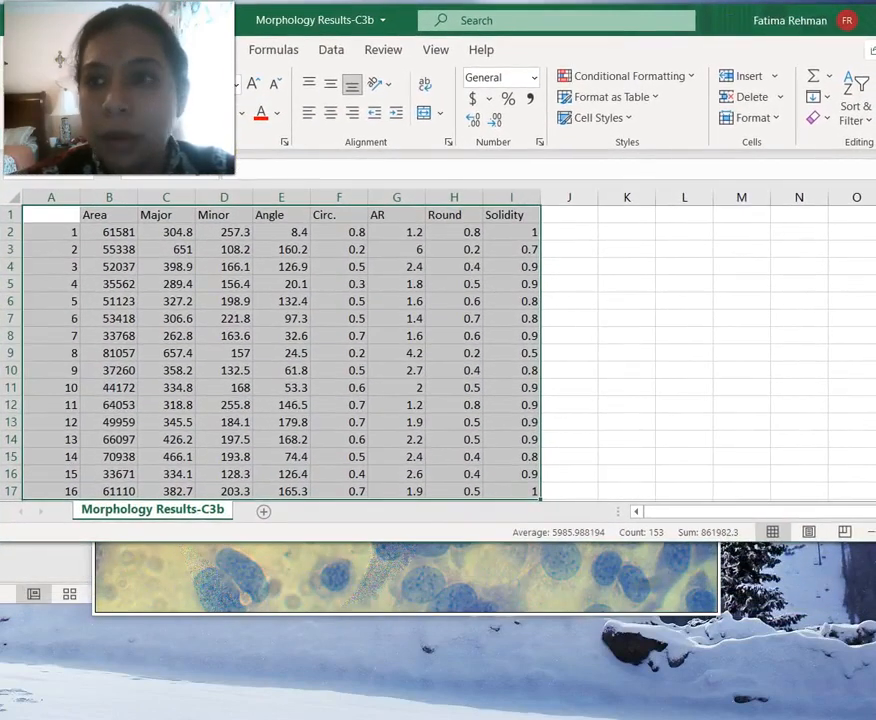
mouse_move(875, 135)
left_mouse_down()
mouse_move(837, 133)
mouse_move(872, 135)
left_mouse_up()
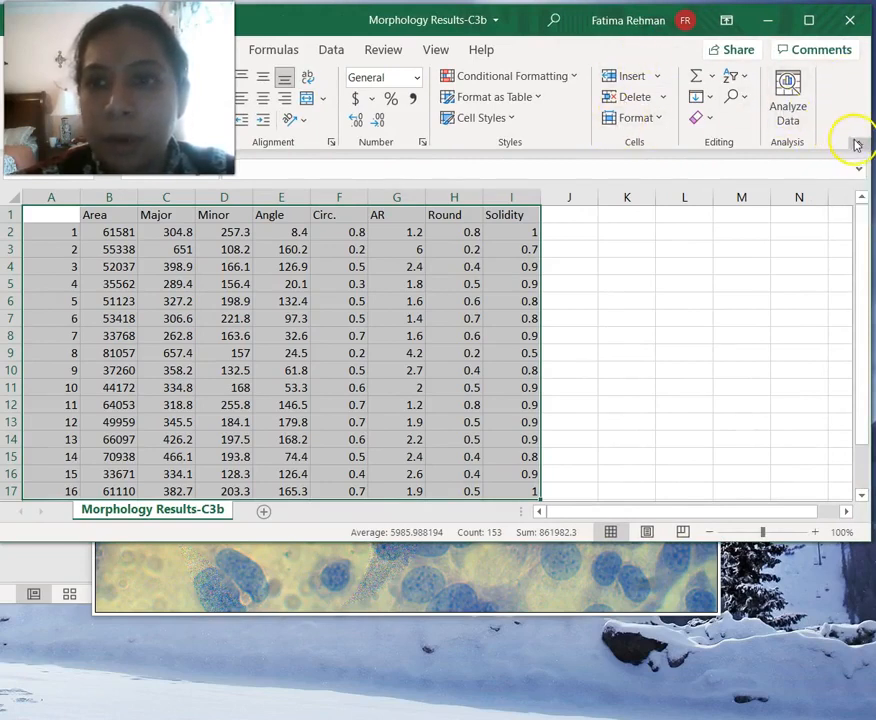
left_click(808, 20)
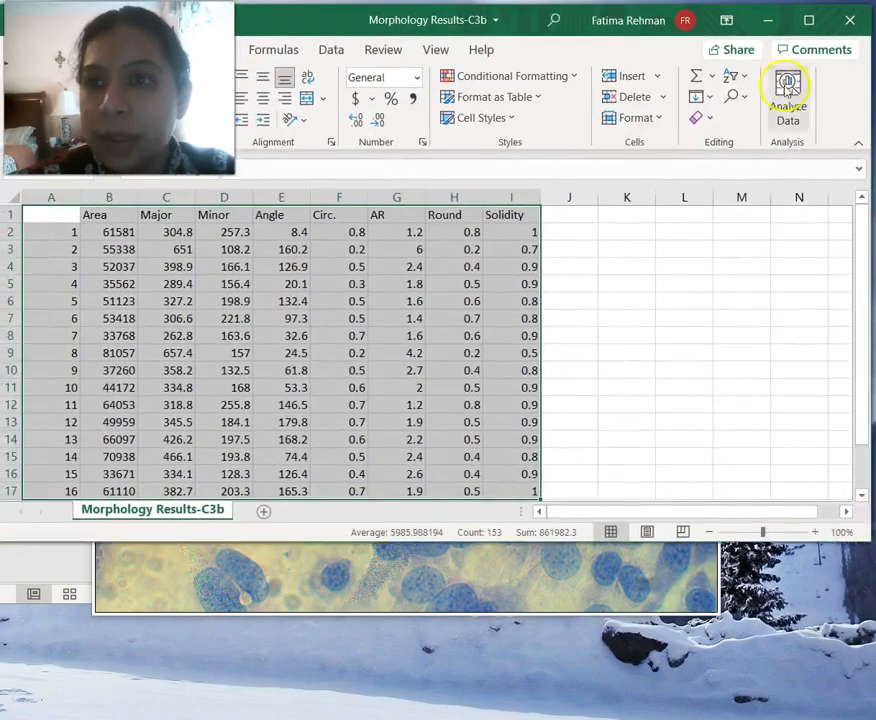
left_click(859, 148)
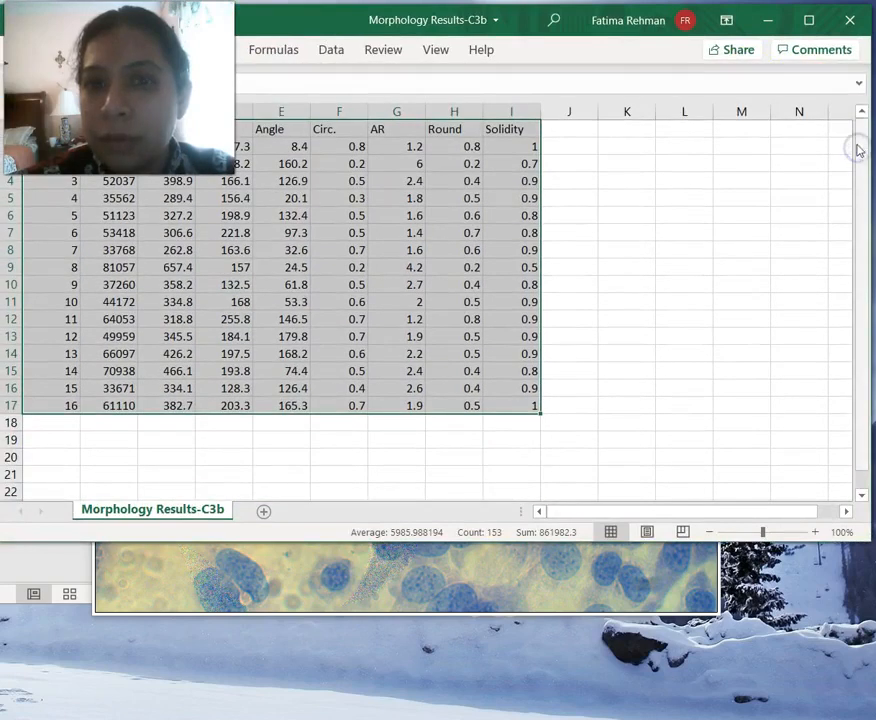
left_click(859, 88)
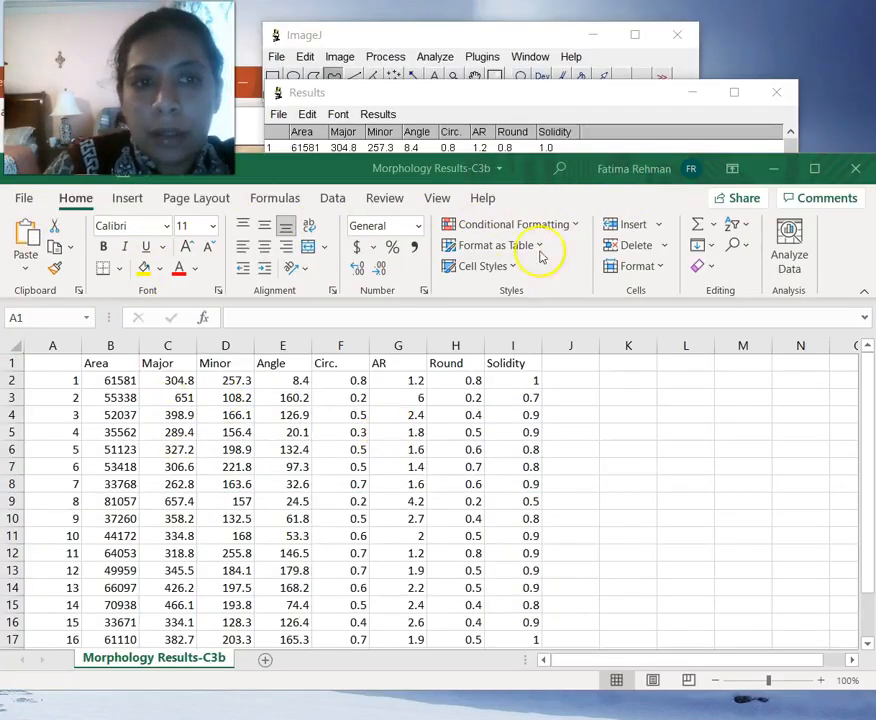
- Select the whole measurement table, A1:I17, and set up a custom sort with Circ. as the first sort column
left_click(742, 228)
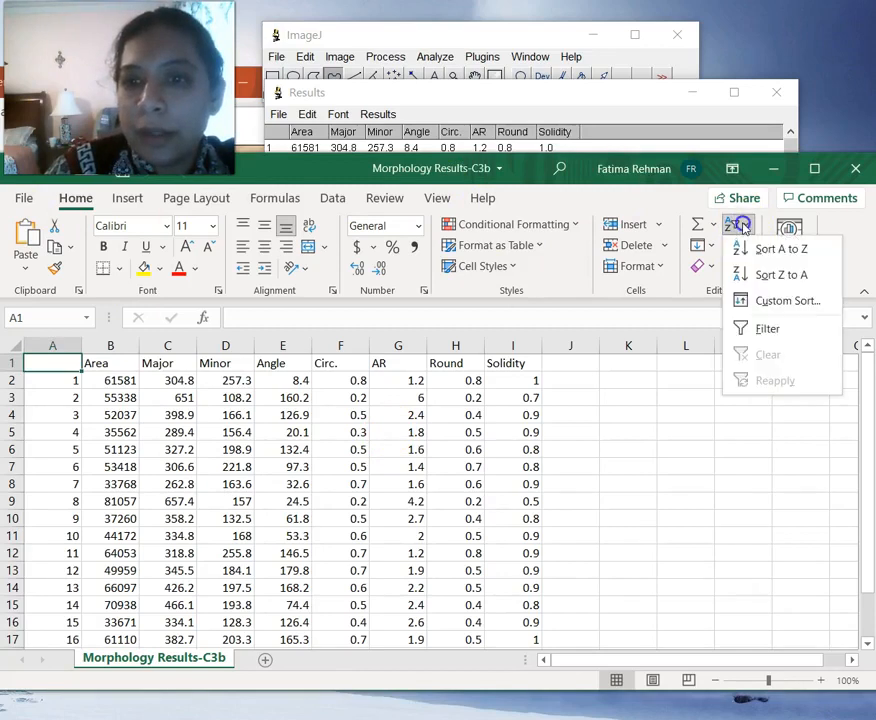
left_click(665, 344)
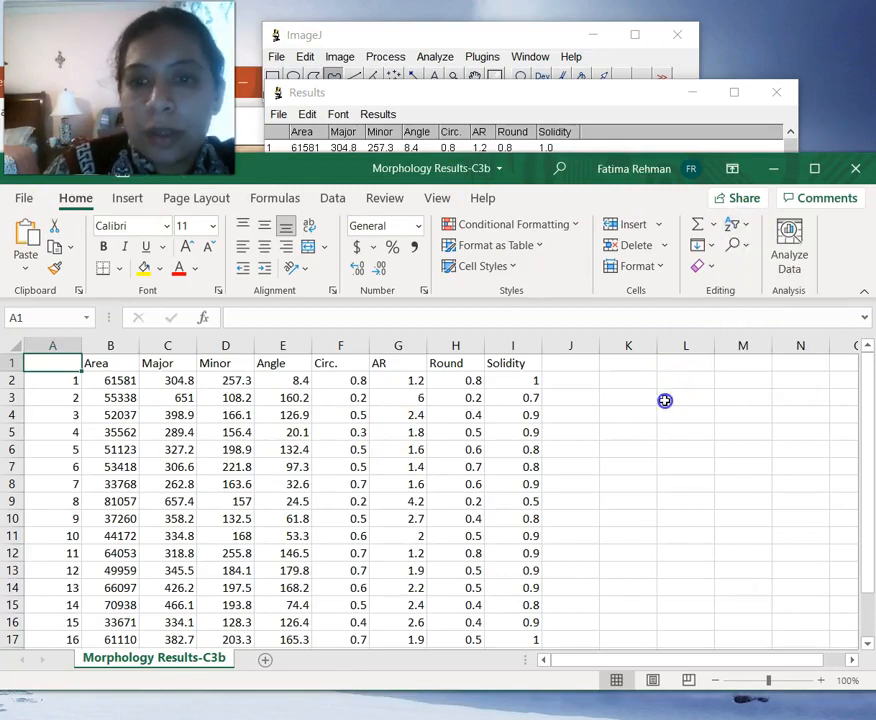
left_click_drag(42, 360, 524, 598)
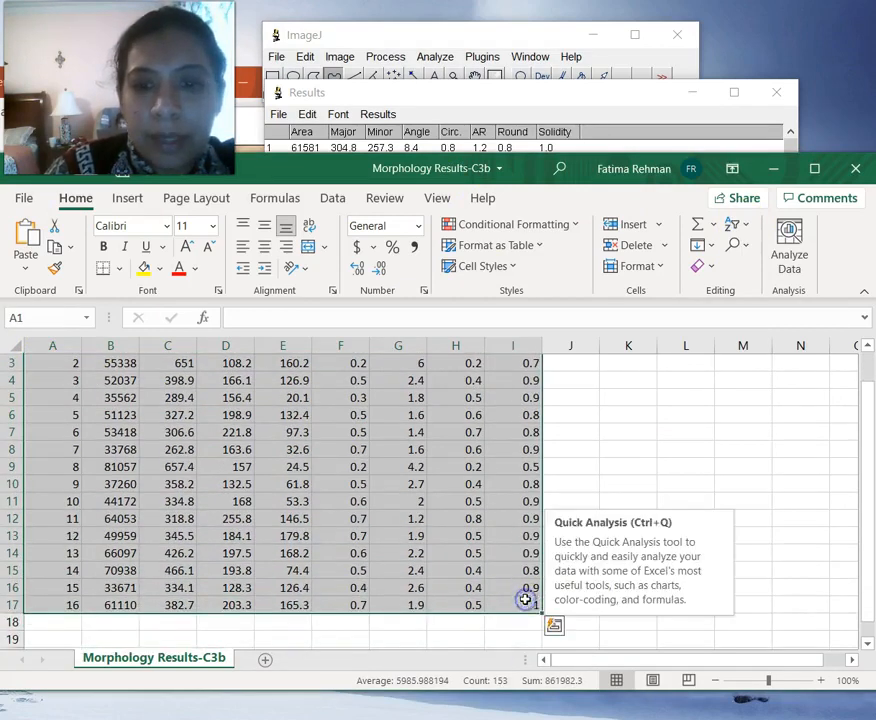
left_click(750, 229)
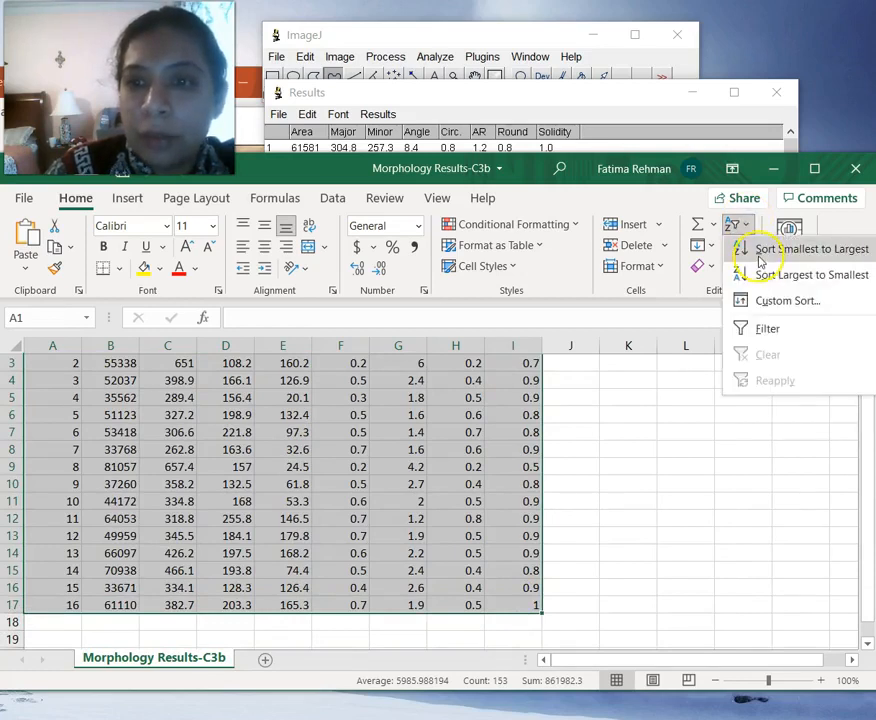
left_click(763, 301)
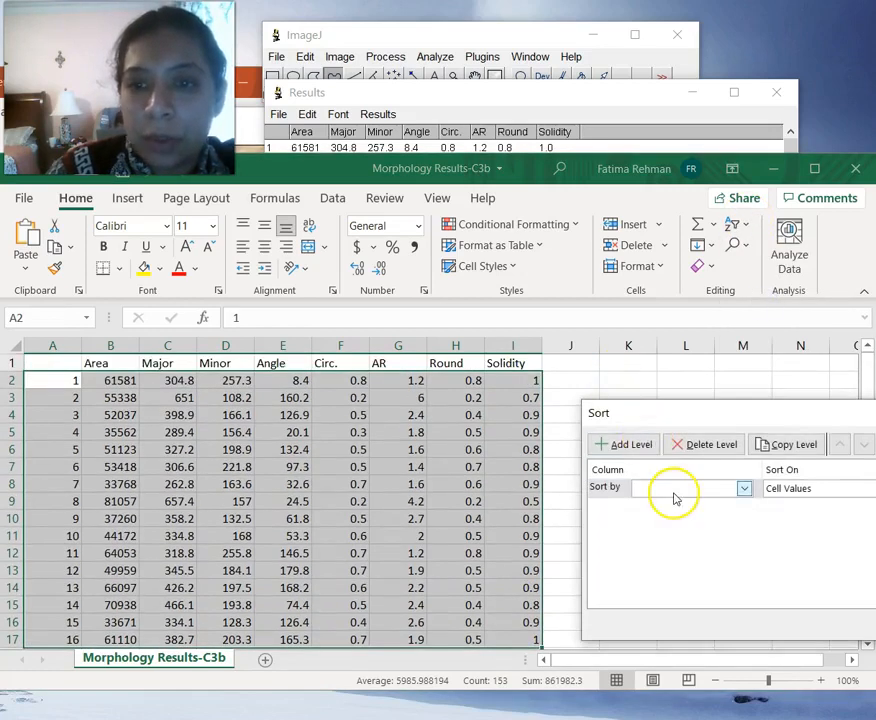
left_click(716, 491)
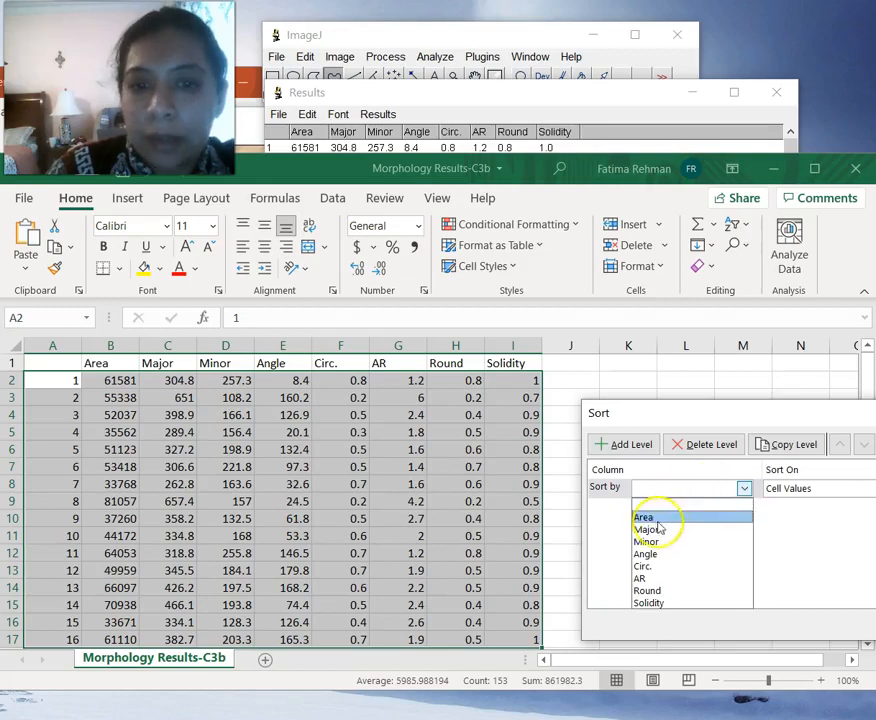
left_click(652, 567)
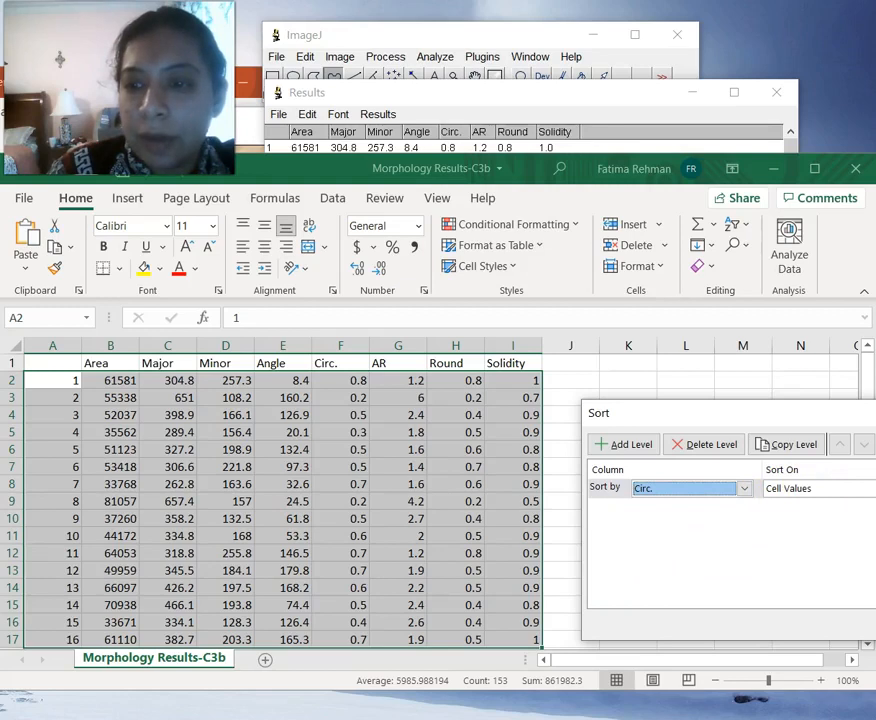
- Add Round as the second sort level and apply the custom sort to the table
left_click(621, 444)
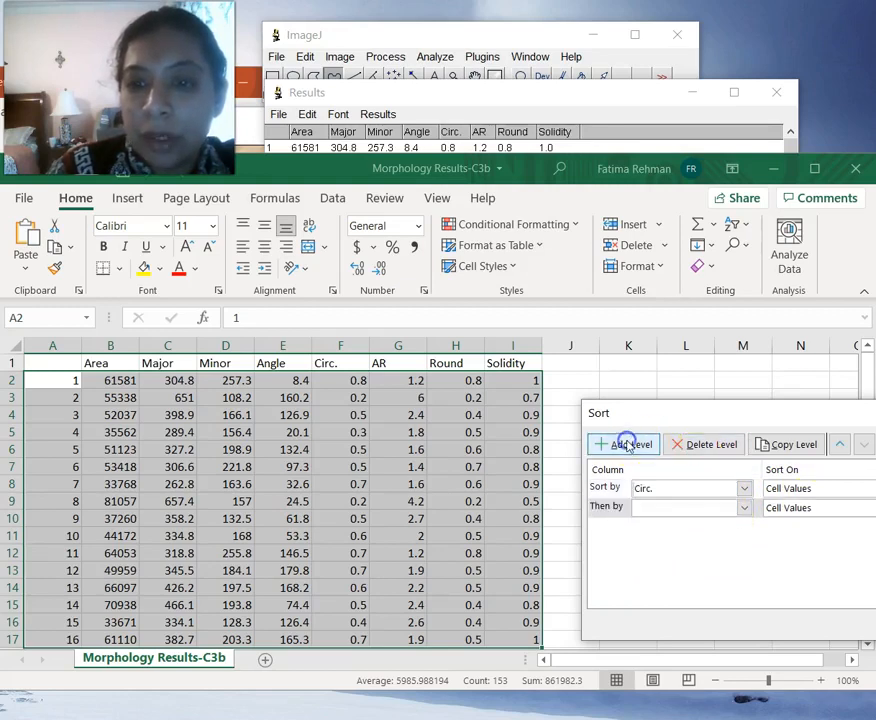
left_click(754, 509)
left_click_drag(745, 512, 687, 614)
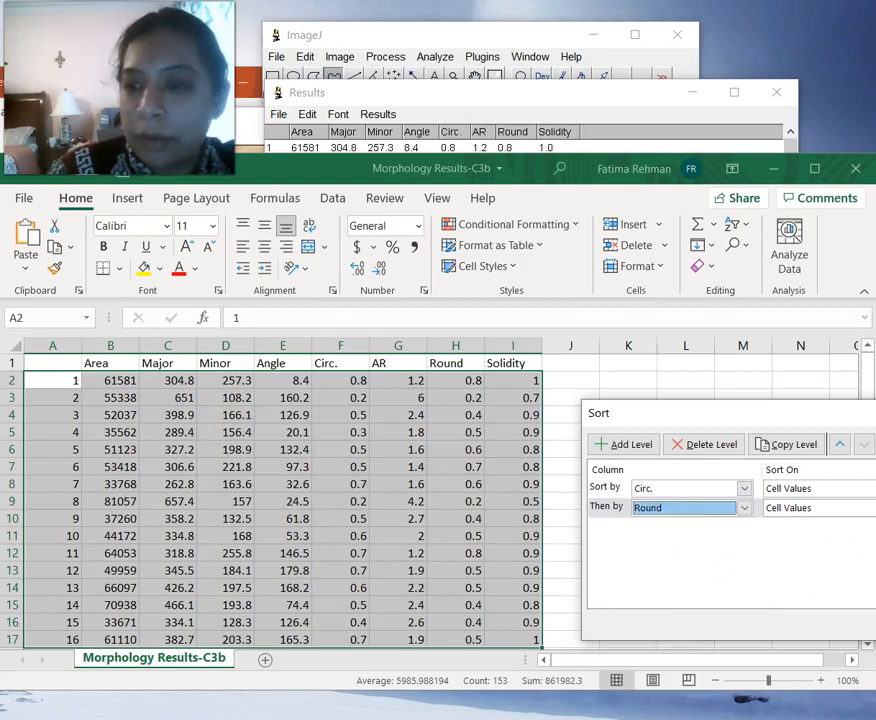
key("Return")
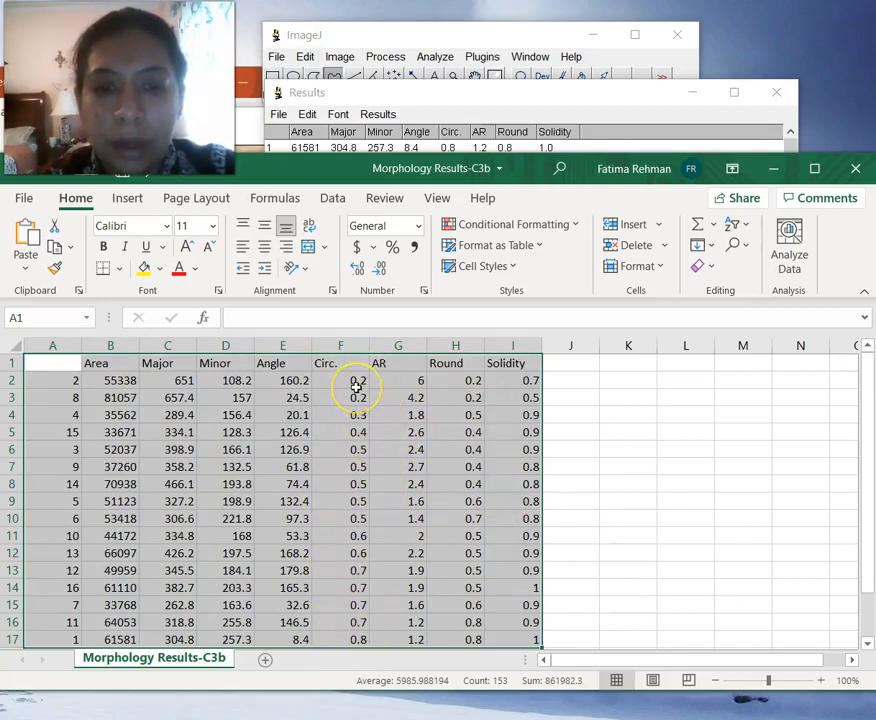
- Highlight the four rows with the lowest circularity, A2:I5, with a yellow fill
left_click_drag(62, 380, 502, 434)
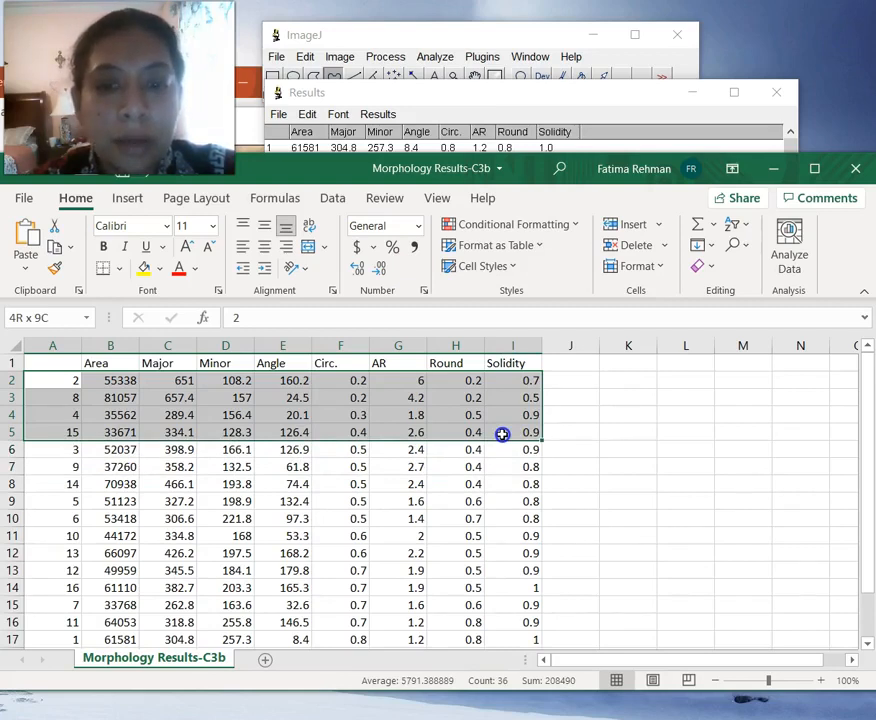
left_click_drag(502, 434, 496, 434)
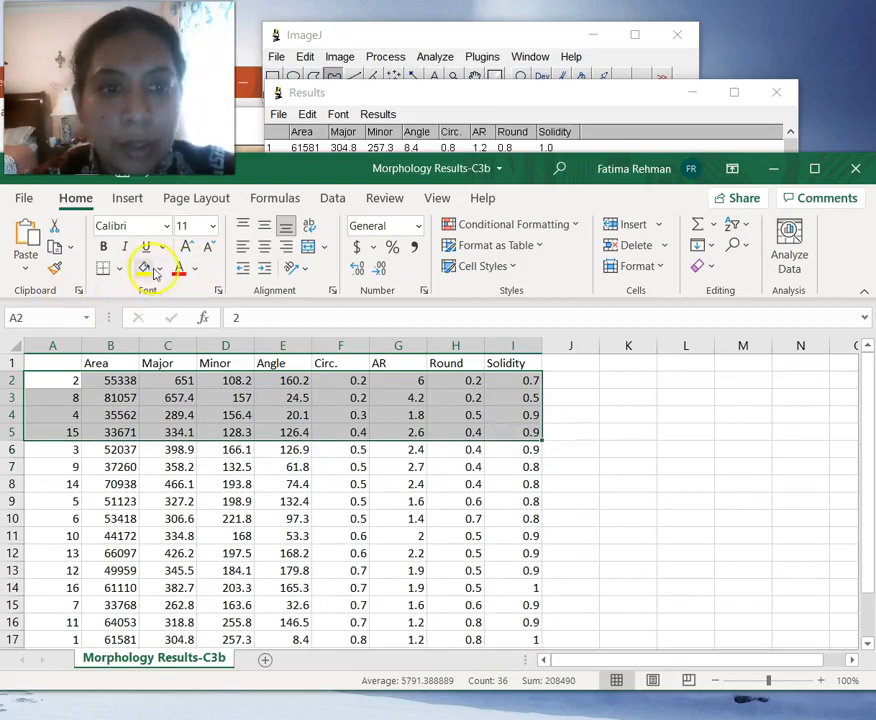
left_click(145, 273)
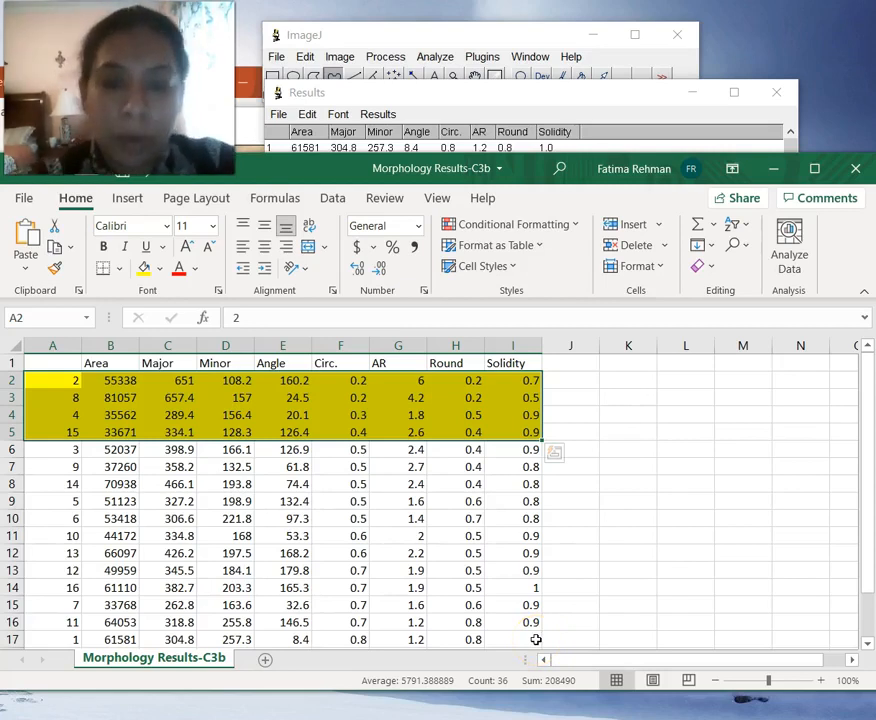
- Fill the rows with circularity 0.7 and above, A13:I17, with a light blue colour
left_click_drag(536, 639, 68, 537)
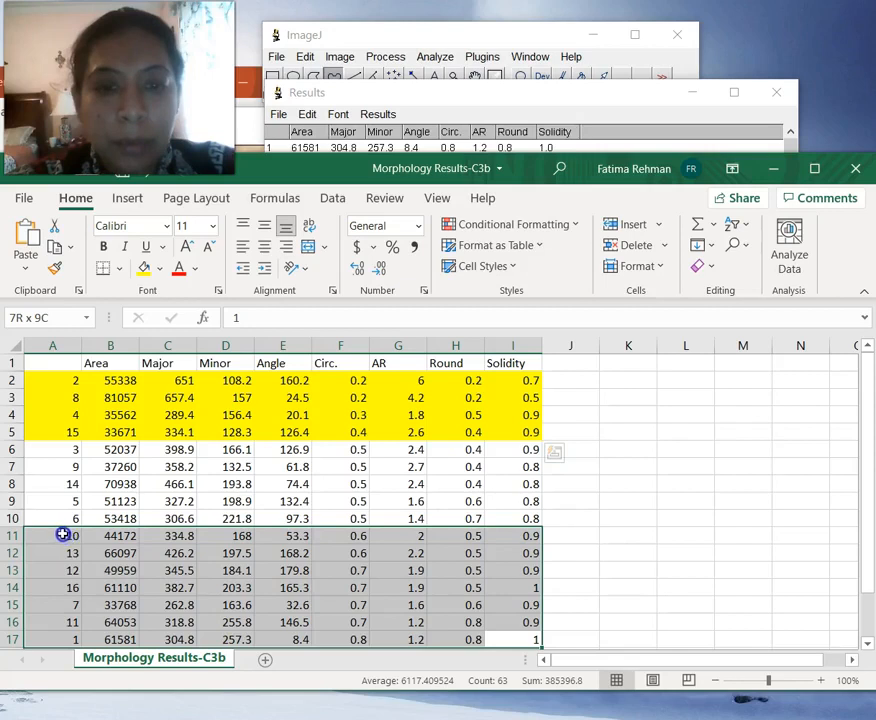
left_click(64, 534)
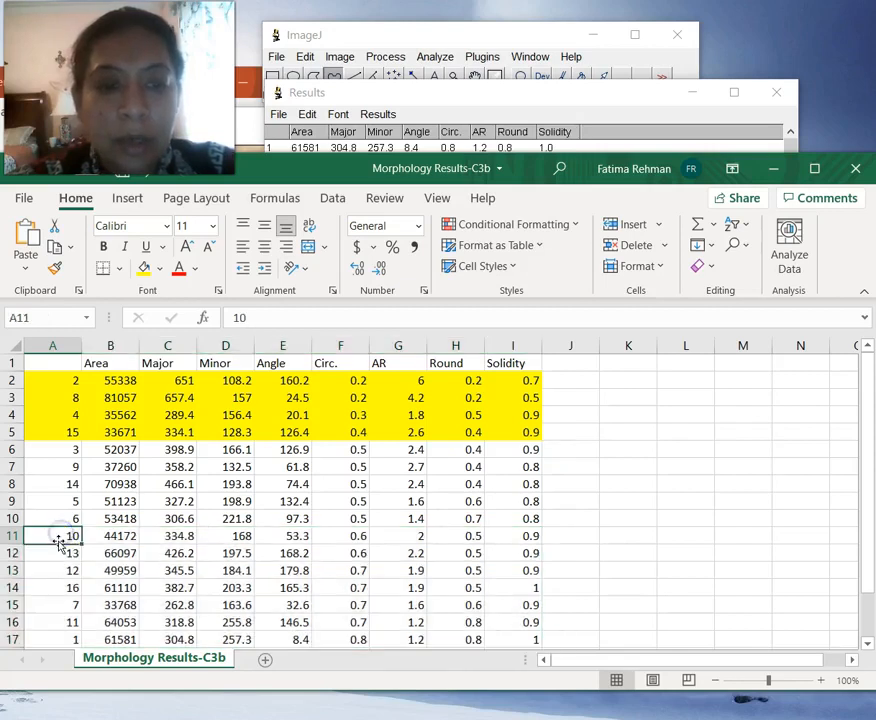
left_click_drag(60, 533, 477, 603)
left_click_drag(45, 570, 499, 646)
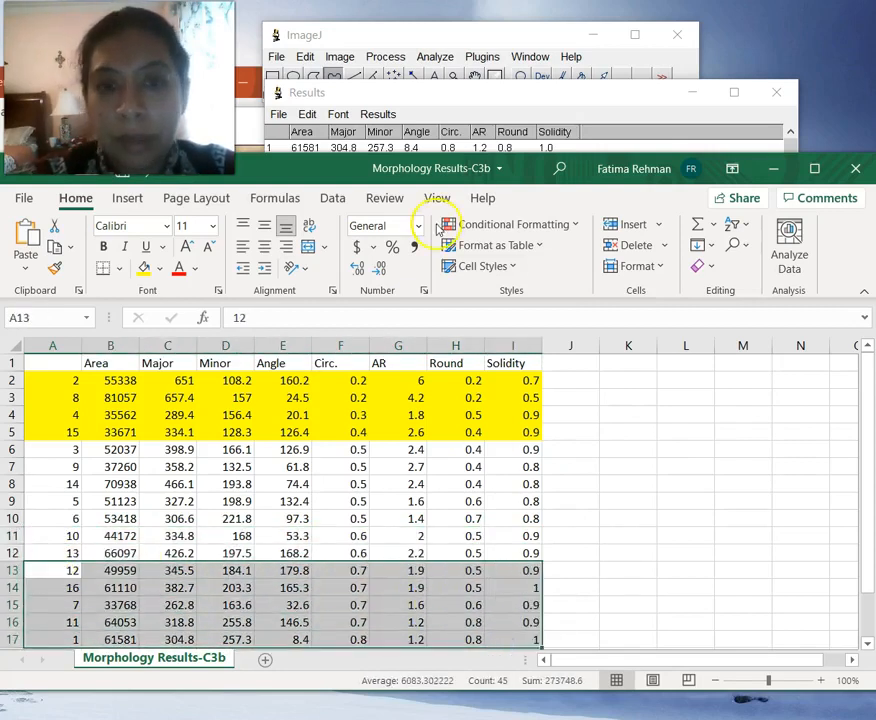
left_click(161, 270)
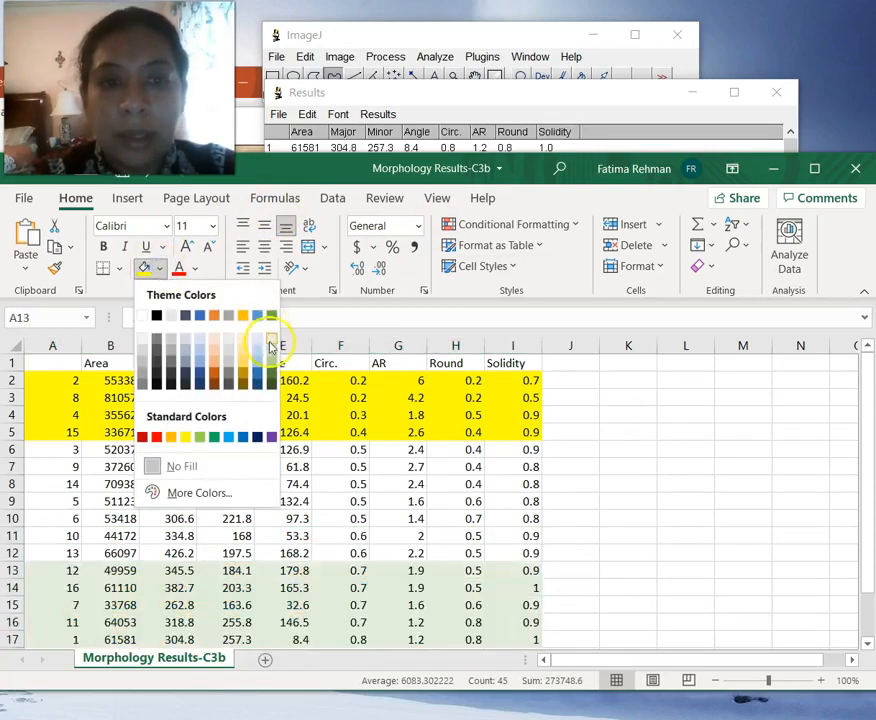
left_click(259, 352)
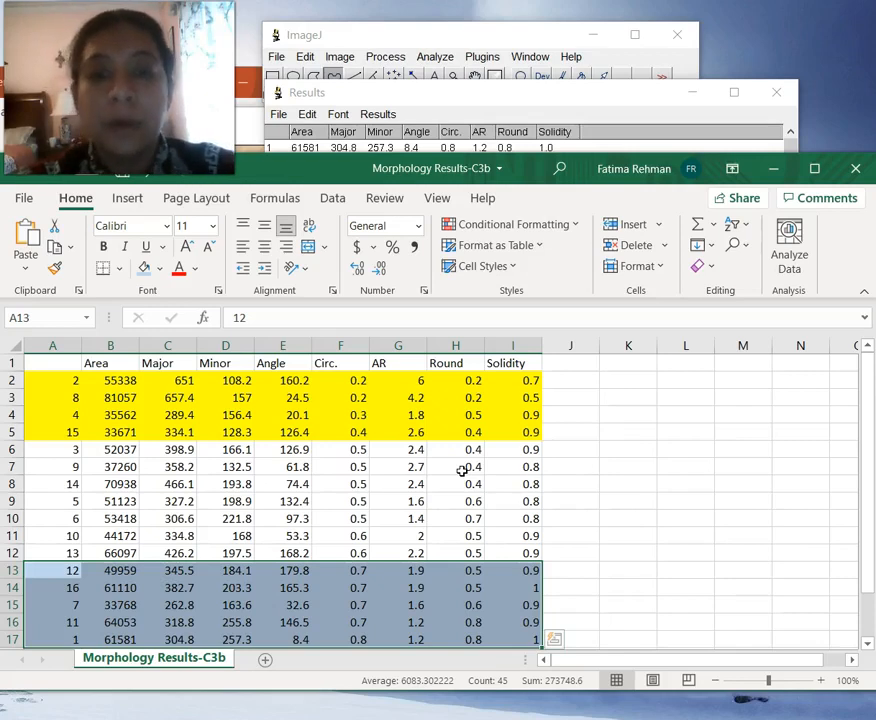
- Extend the yellow group by filling the rows with circularity 0.5 and roundness 0.4, A6:I8, with yellow
left_click(530, 485)
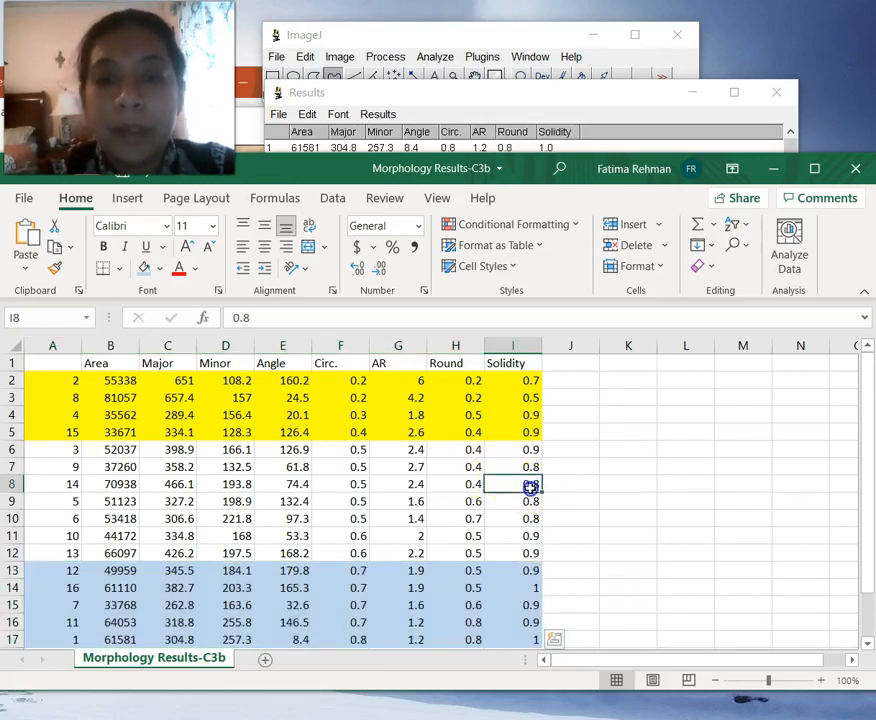
left_click_drag(530, 485, 66, 458)
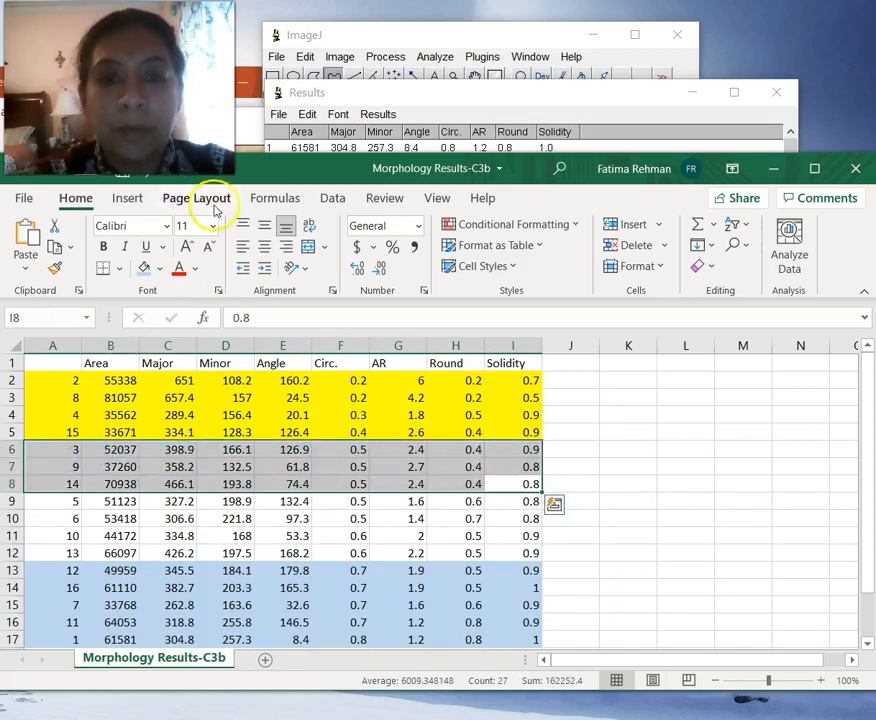
left_click(138, 204)
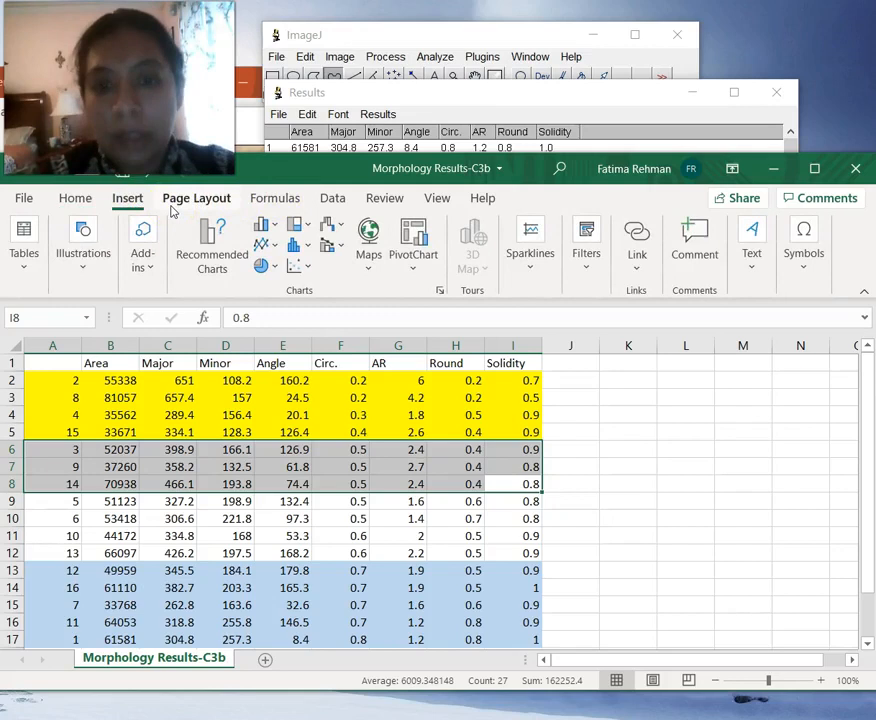
left_click(126, 211)
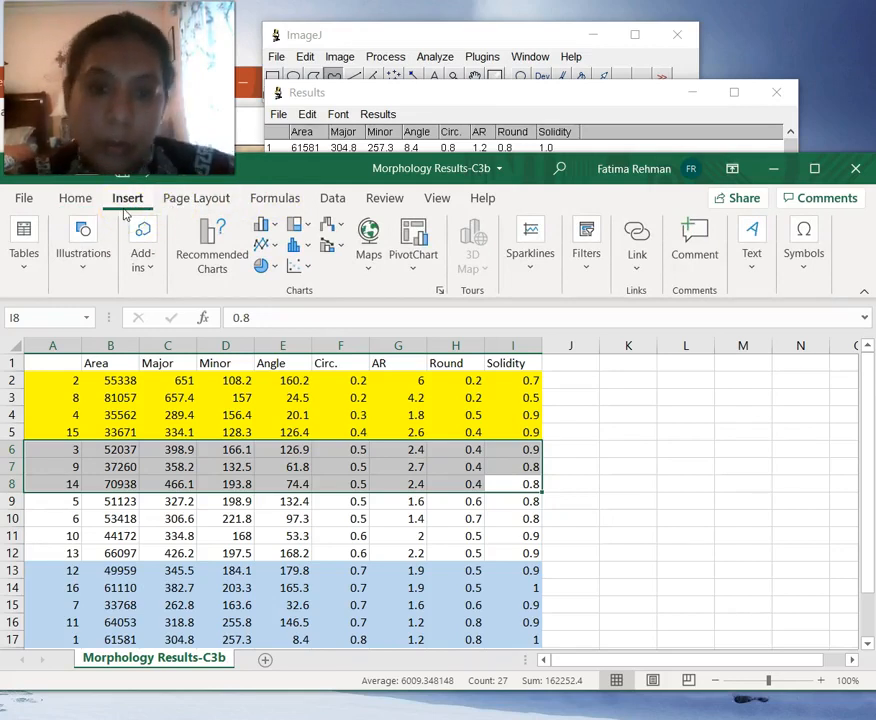
left_click(88, 197)
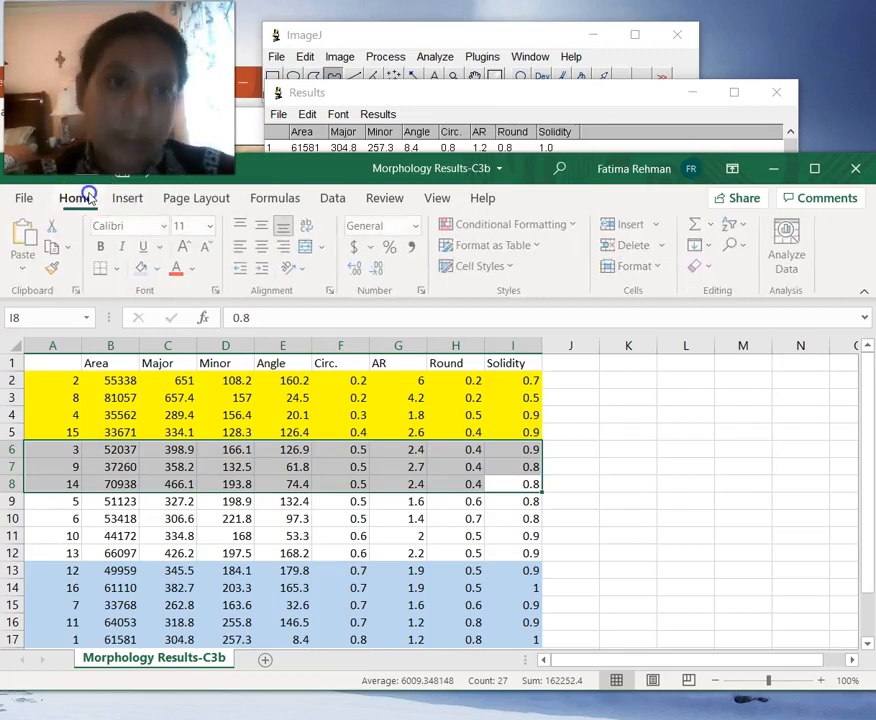
left_click(158, 270)
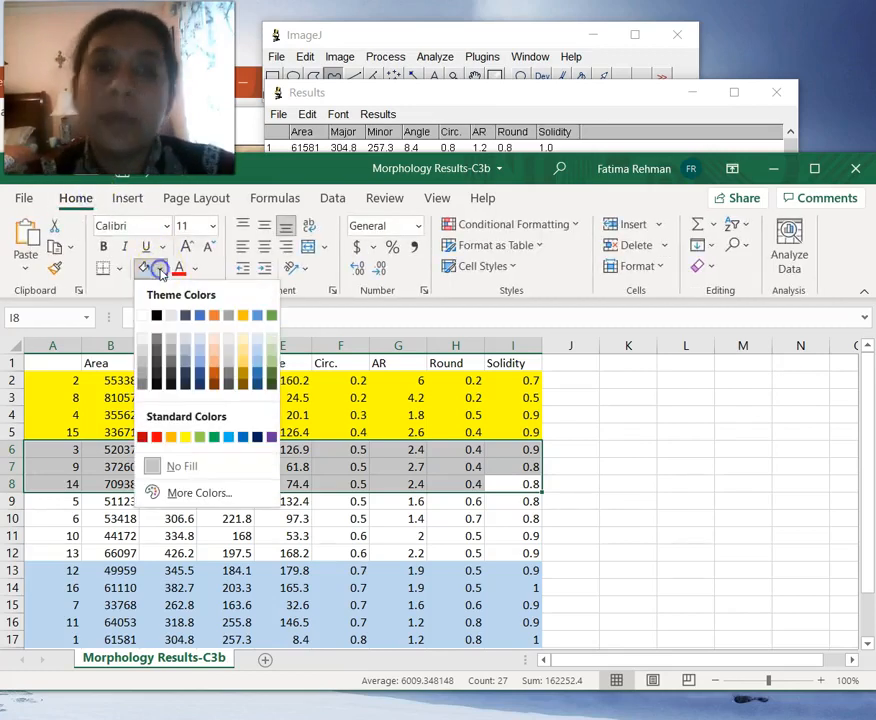
left_click(185, 437)
- Fill the remaining uncoloured rows, A9:I12, with the same light blue and deselect the table
left_click_drag(500, 503, 27, 553)
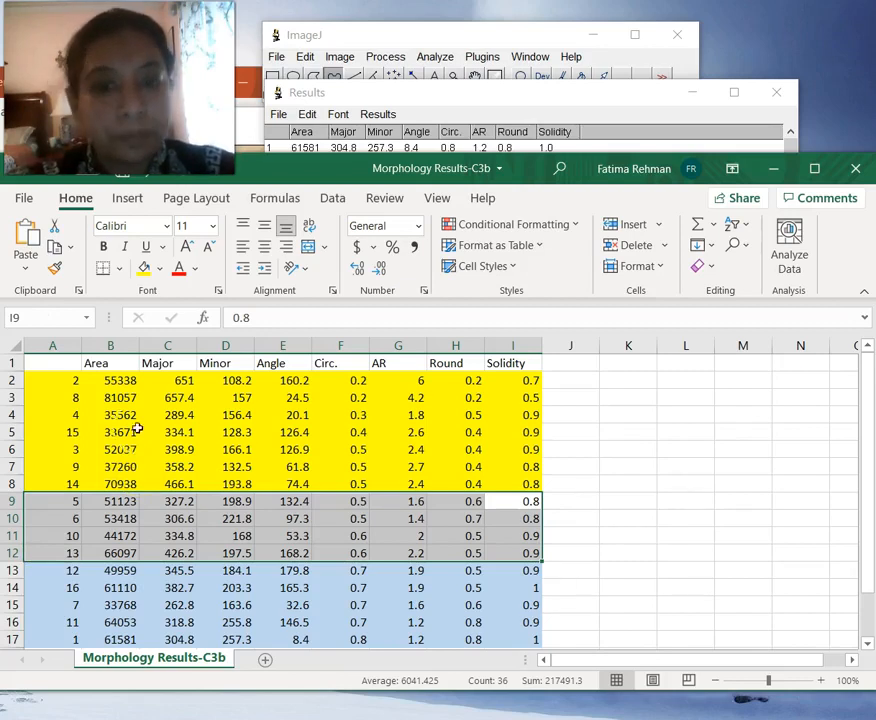
left_click(160, 270)
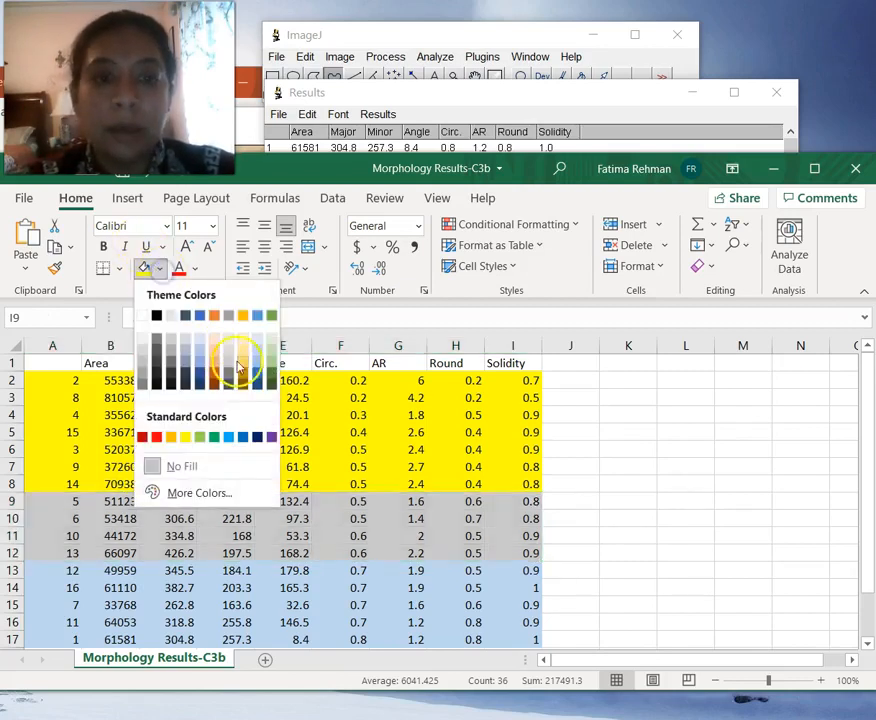
left_click(258, 350)
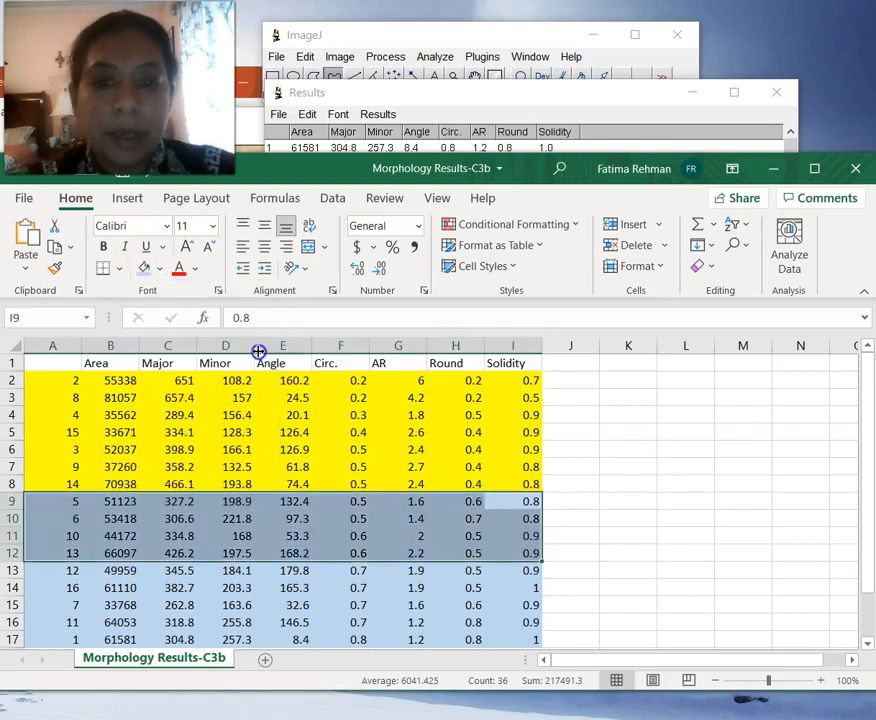
left_click(750, 590)
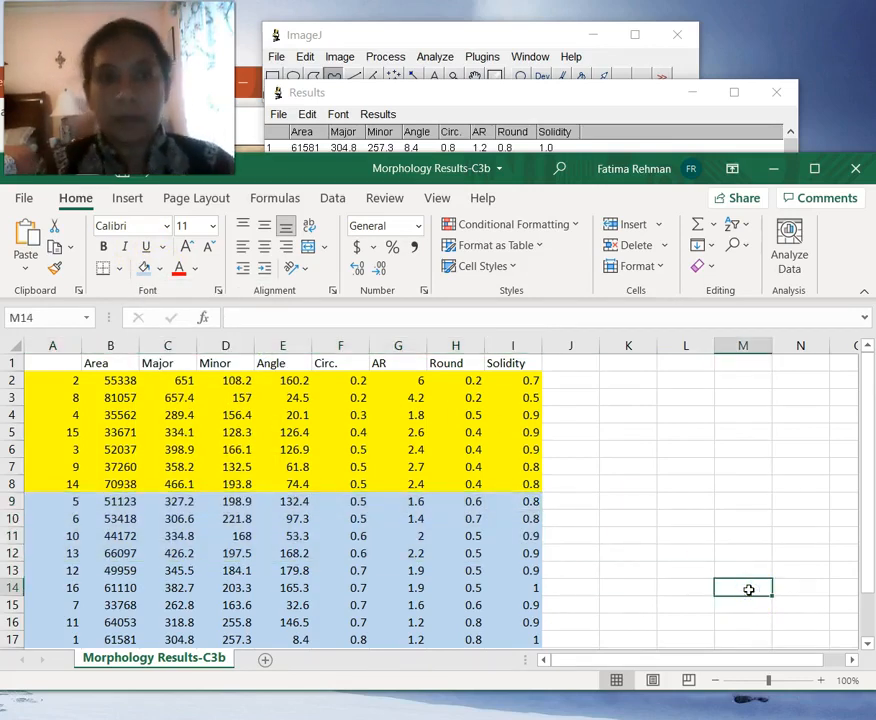